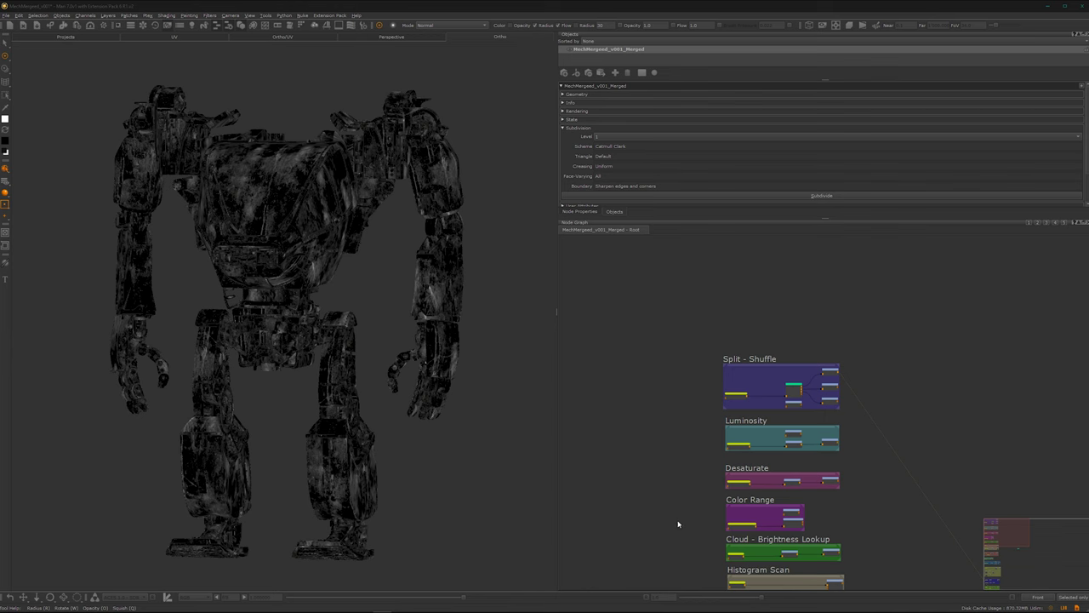
Examine the black-and-white mask on the mech from several angles, along with the overview of example node groups.
{"action": "middle_click_drag", "start_coordinate": [648, 461], "coordinate": [612, 371]}
{"action": "middle_click_drag", "start_coordinate": [257, 346], "coordinate": [268, 352], "text": "alt"}
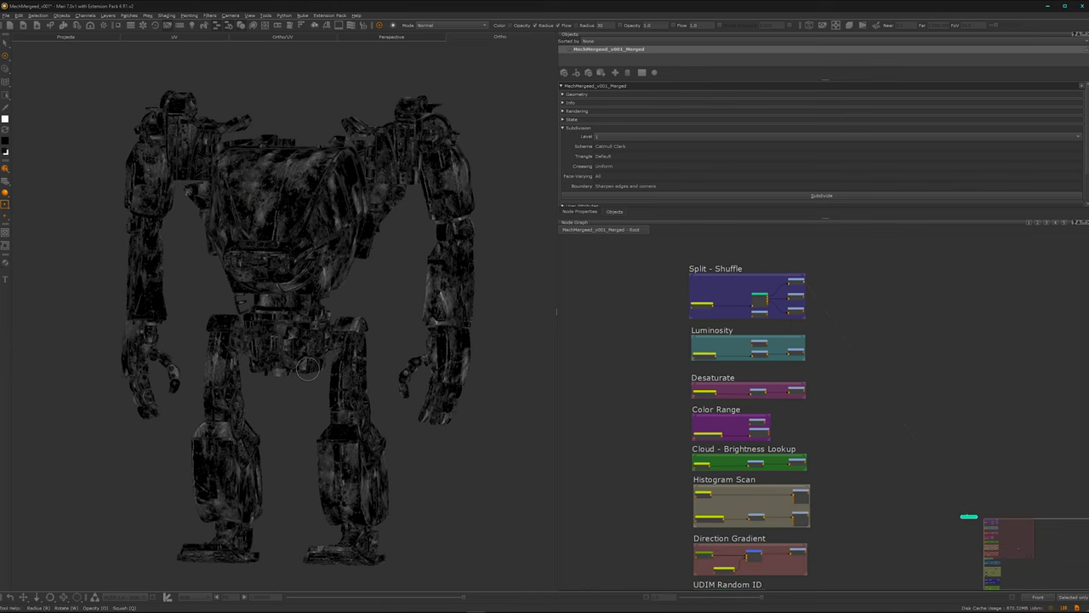
{"action": "left_click_drag", "start_coordinate": [308, 367], "coordinate": [293, 361], "text": "alt"}
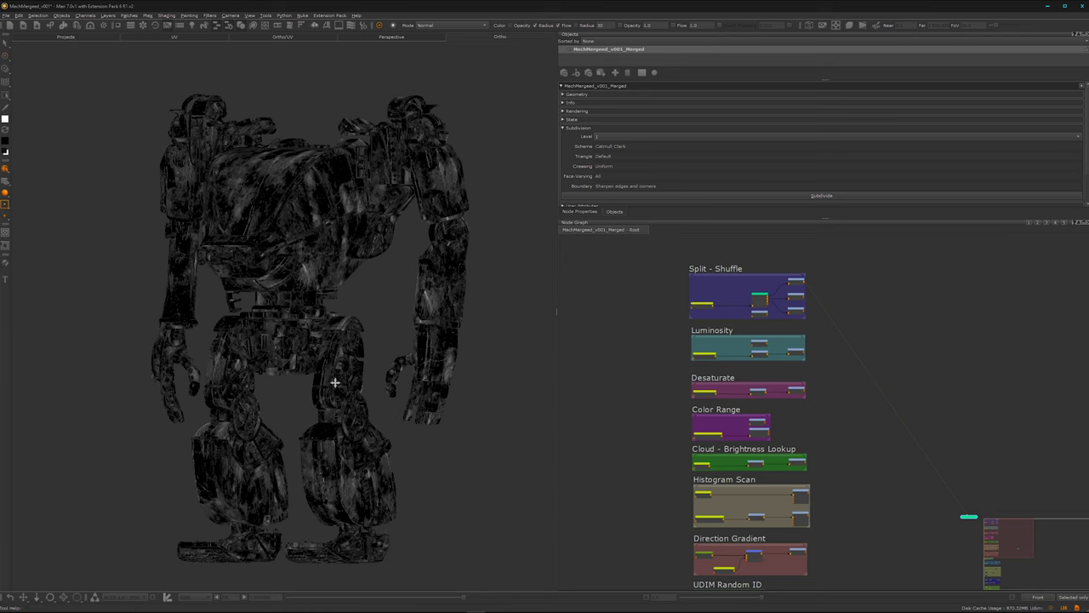
{"action": "middle_click_drag", "start_coordinate": [333, 382], "coordinate": [329, 365], "text": "alt"}
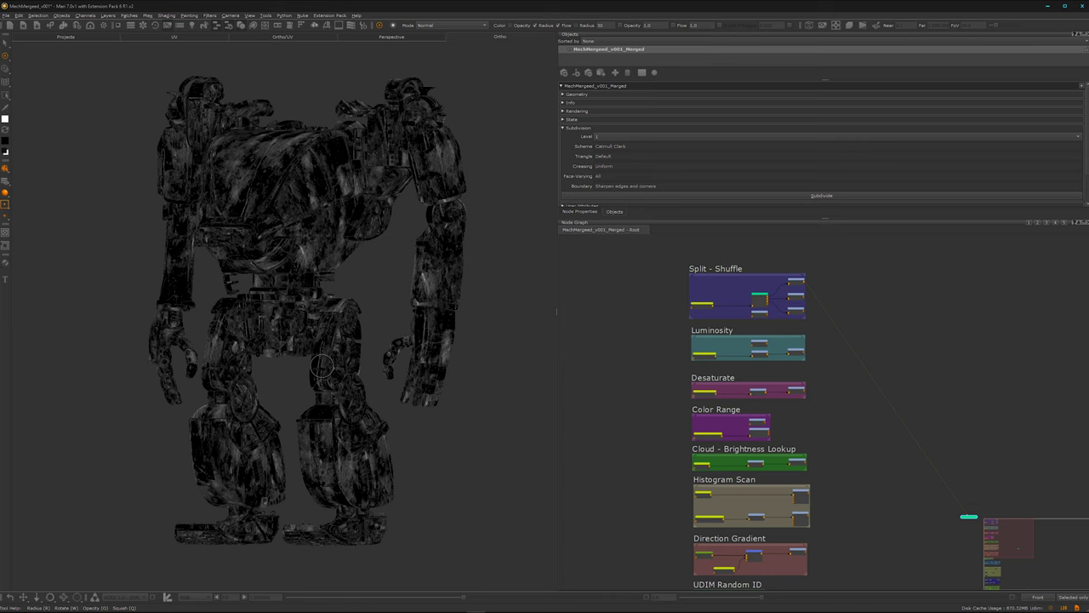
{"action": "left_click_drag", "start_coordinate": [323, 365], "coordinate": [360, 365], "text": "alt"}
{"action": "right_click_drag", "start_coordinate": [360, 364], "coordinate": [272, 304], "text": "alt"}
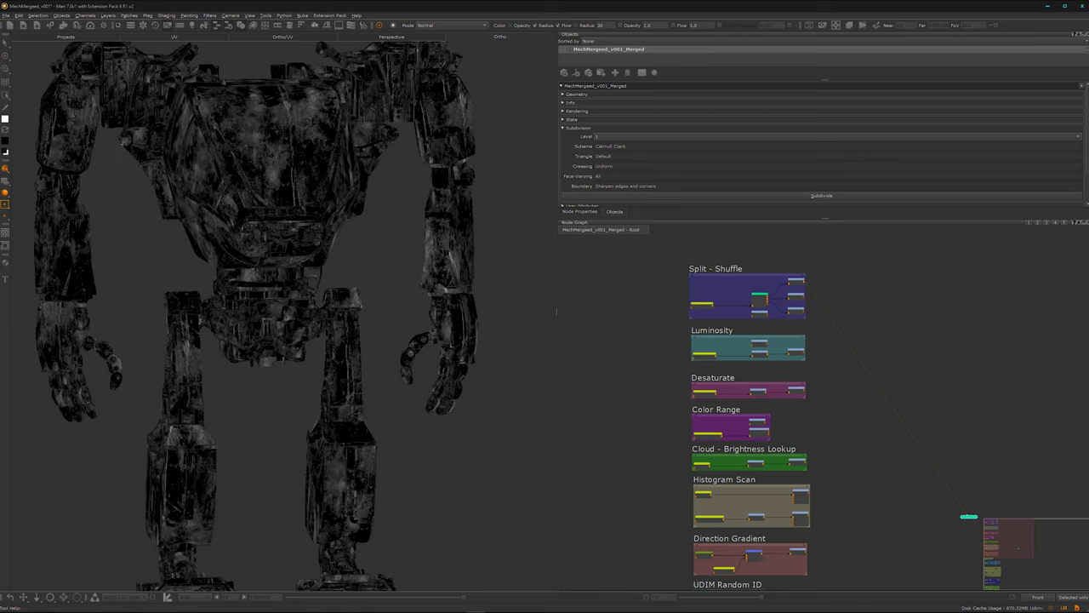
{"action": "middle_click_drag", "start_coordinate": [273, 304], "coordinate": [287, 344], "text": "alt"}
{"action": "left_click_drag", "start_coordinate": [297, 359], "coordinate": [327, 332], "text": "alt"}
{"action": "right_click_drag", "start_coordinate": [328, 332], "coordinate": [310, 366], "text": "alt"}
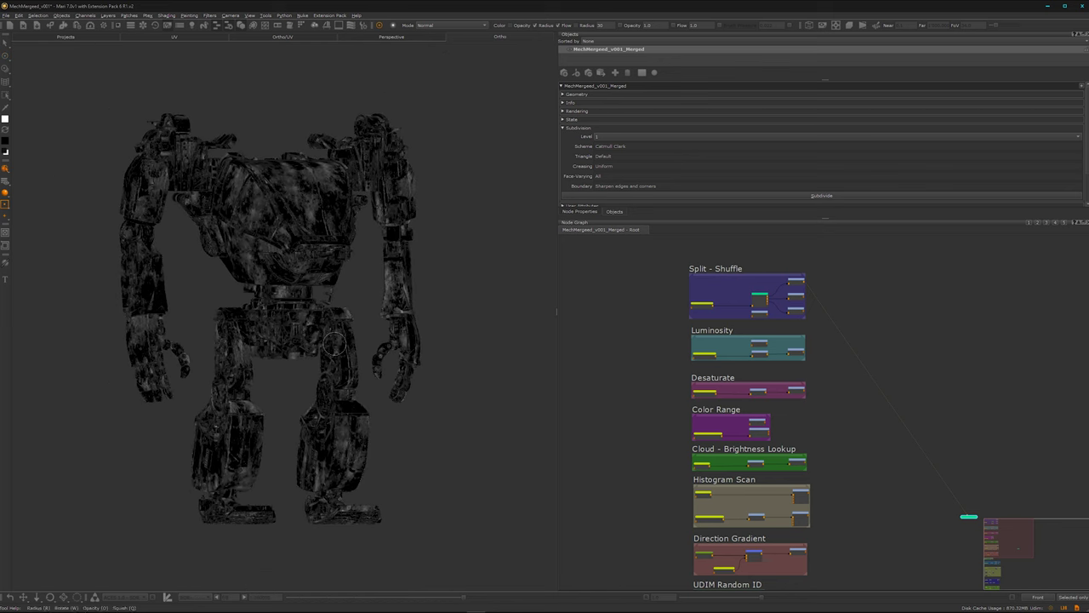
{"action": "left_click_drag", "start_coordinate": [310, 366], "coordinate": [323, 357], "text": "alt"}
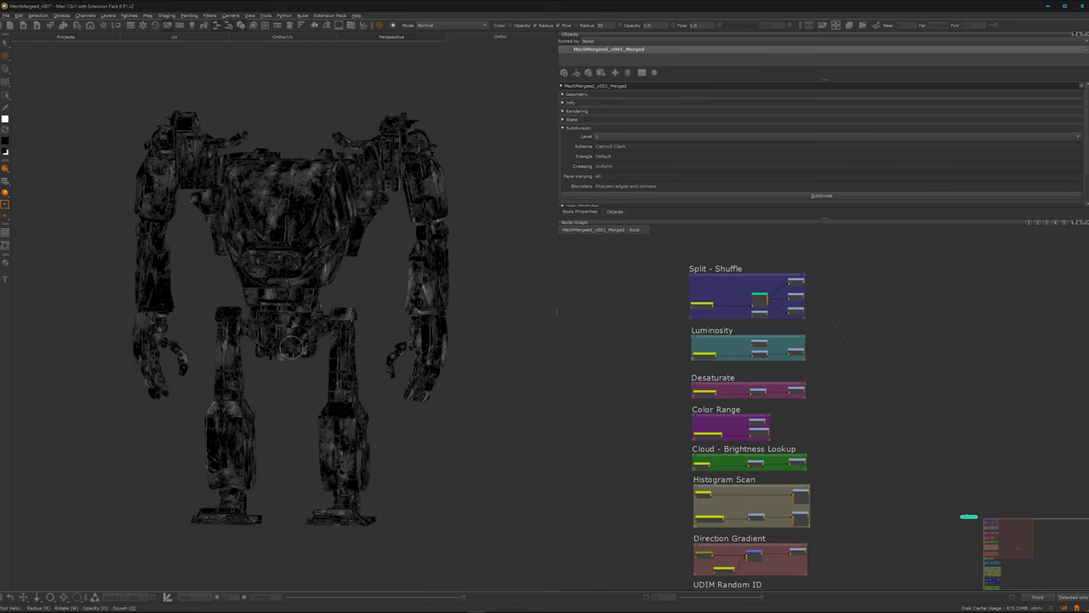
{"action": "middle_click_drag", "start_coordinate": [301, 345], "coordinate": [328, 346], "text": "alt"}
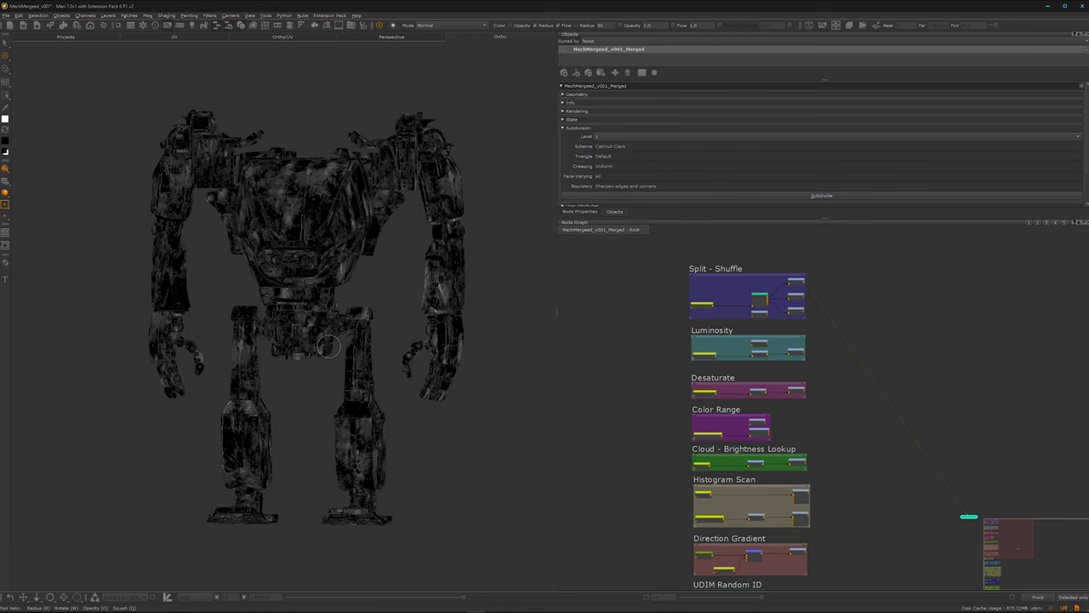
{"action": "left_click_drag", "start_coordinate": [329, 346], "coordinate": [296, 347], "text": "alt"}
Preview the TexturesCom Rust XL tiled node from the Split - Shuffle group on the mech.
{"action": "middle_click_drag", "start_coordinate": [844, 362], "coordinate": [804, 538]}
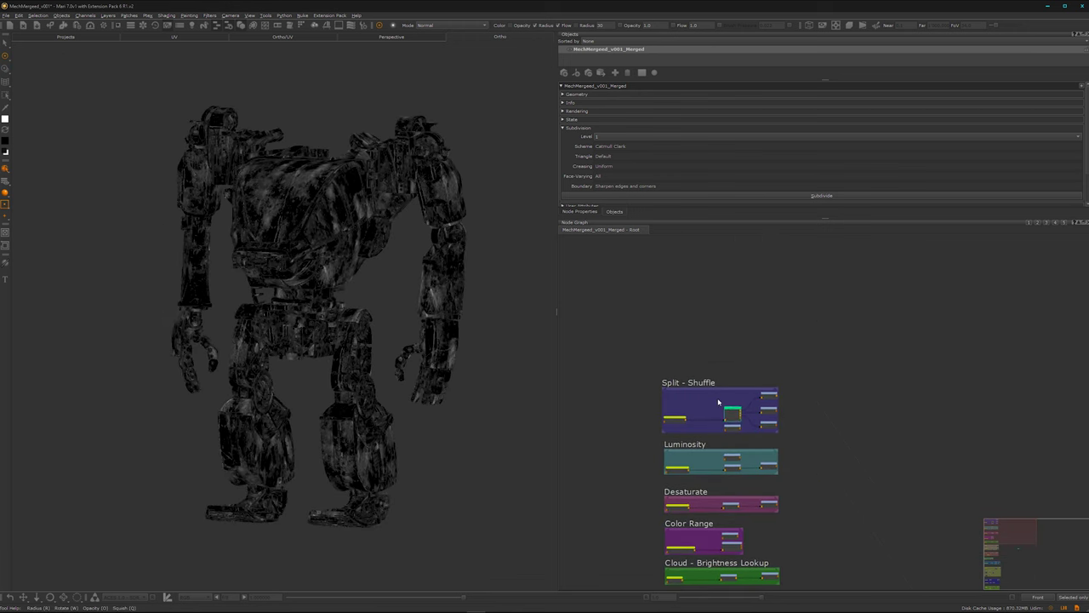
{"action": "scroll", "coordinate": [713, 397], "scroll_direction": "up", "scroll_amount": 5}
{"action": "middle_click_drag", "start_coordinate": [669, 428], "coordinate": [759, 365]}
{"action": "scroll", "coordinate": [742, 399], "scroll_direction": "up", "scroll_amount": 2}
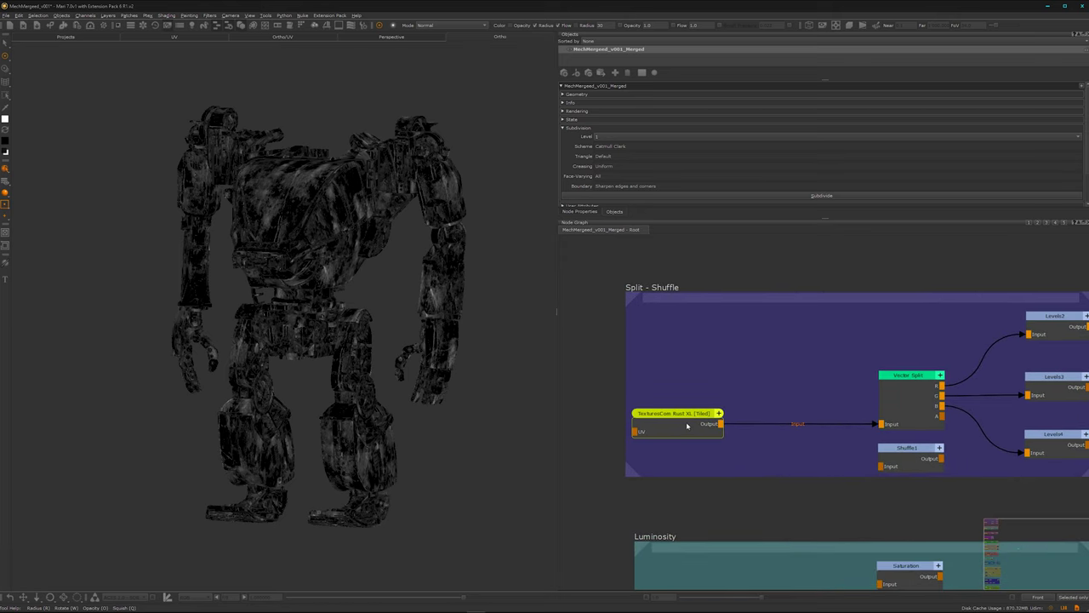
{"action": "left_click", "coordinate": [685, 418]}
{"action": "key", "text": "1"}
{"action": "key", "text": "v"}
{"action": "scroll", "coordinate": [206, 326], "scroll_direction": "up", "scroll_amount": 5}
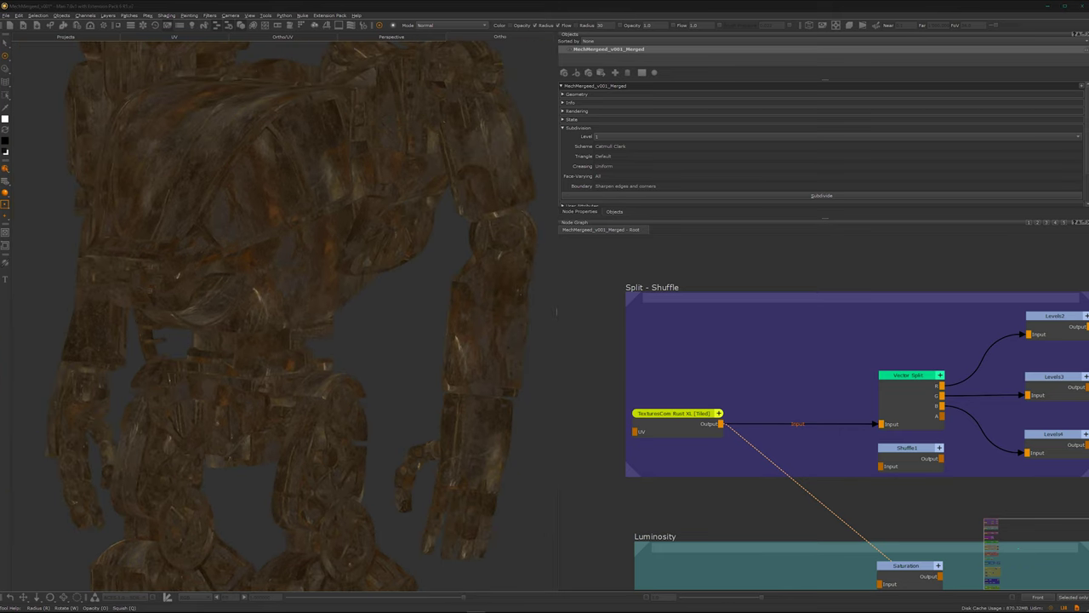
Inspect the source rust image, close its preview, and open the tiled rust node's properties.
{"action": "left_click_drag", "start_coordinate": [1088, 177], "coordinate": [386, 173]}
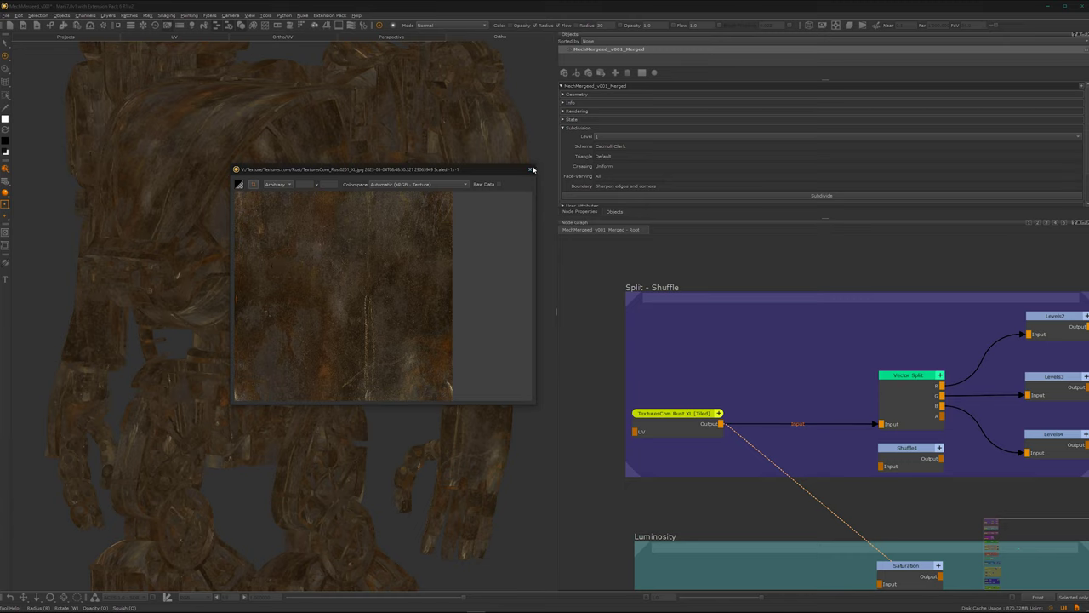
{"action": "left_click", "coordinate": [532, 170]}
{"action": "left_click", "coordinate": [666, 423]}
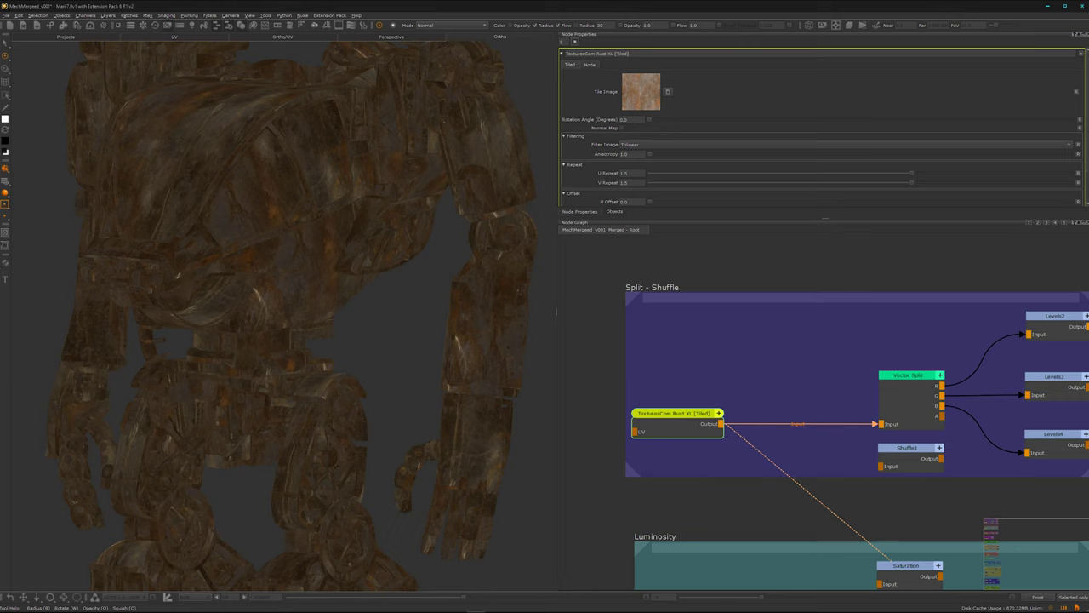
{"action": "right_click_drag", "start_coordinate": [253, 369], "coordinate": [298, 352], "text": "alt"}
{"action": "middle_click_drag", "start_coordinate": [299, 351], "coordinate": [289, 363], "text": "alt"}
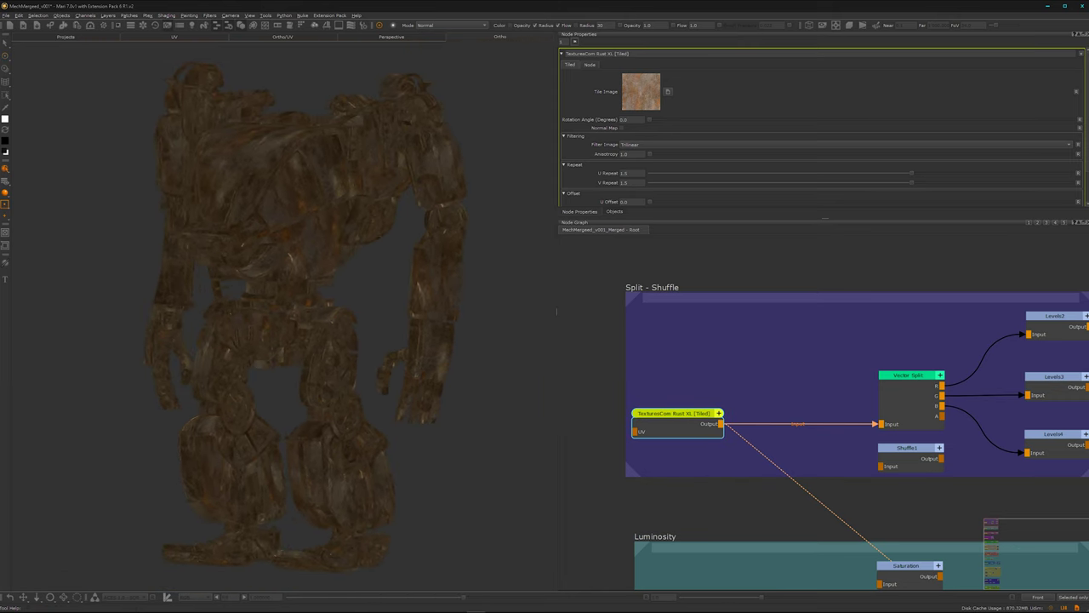
Preview the Vector Split node's R output on the mech and examine the torso up close.
{"action": "middle_click_drag", "start_coordinate": [809, 448], "coordinate": [735, 433]}
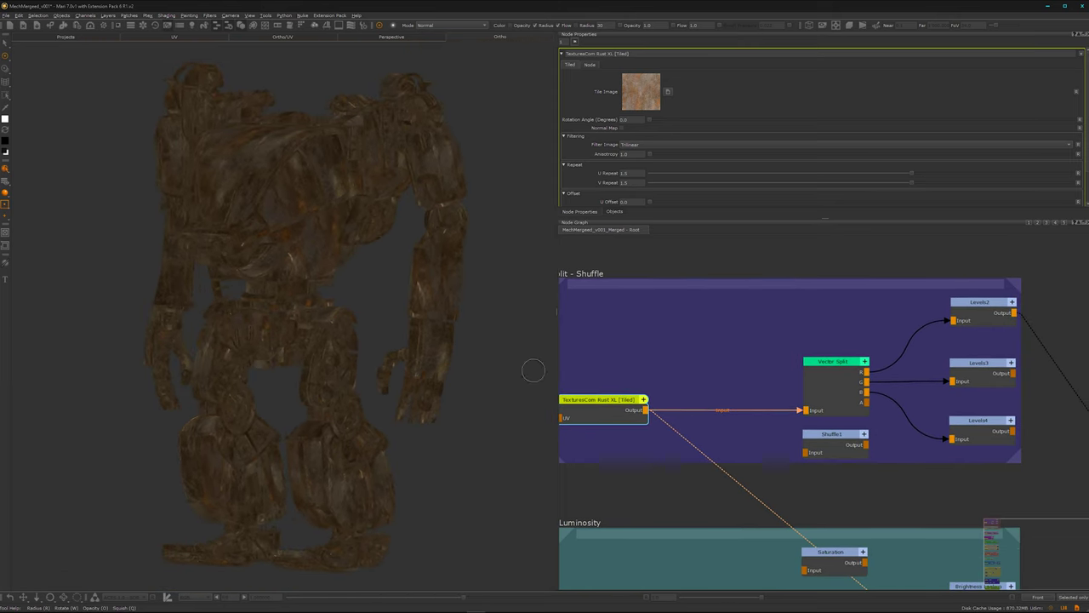
{"action": "middle_click_drag", "start_coordinate": [842, 367], "coordinate": [770, 355]}
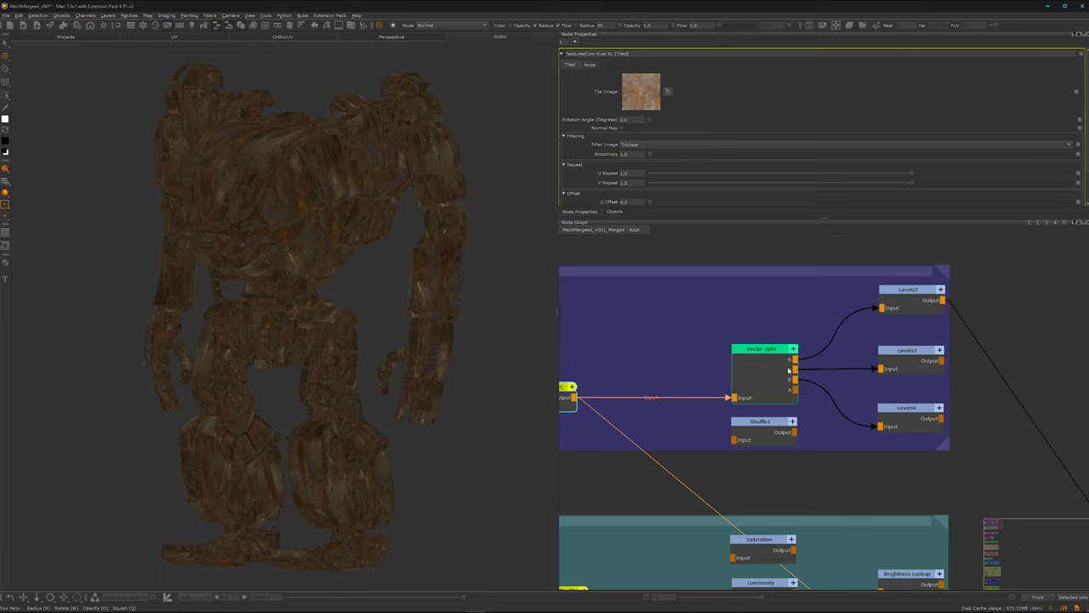
{"action": "middle_click_drag", "start_coordinate": [817, 431], "coordinate": [756, 436]}
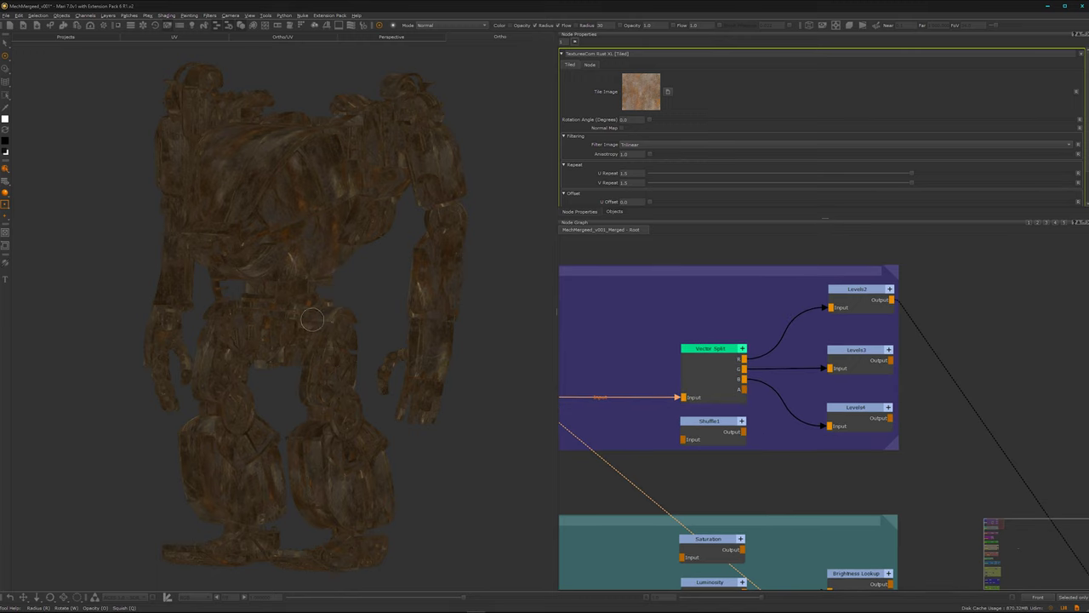
{"action": "right_click_drag", "start_coordinate": [279, 293], "coordinate": [318, 305], "text": "alt"}
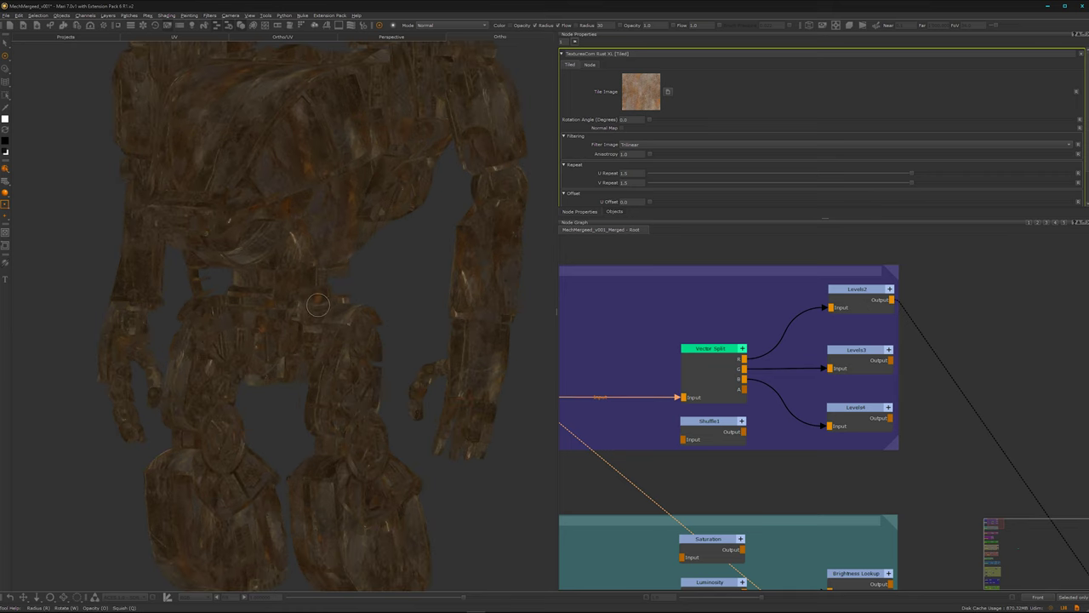
{"action": "middle_click_drag", "start_coordinate": [318, 305], "coordinate": [308, 322], "text": "alt"}
{"action": "middle_click_drag", "start_coordinate": [826, 481], "coordinate": [832, 482]}
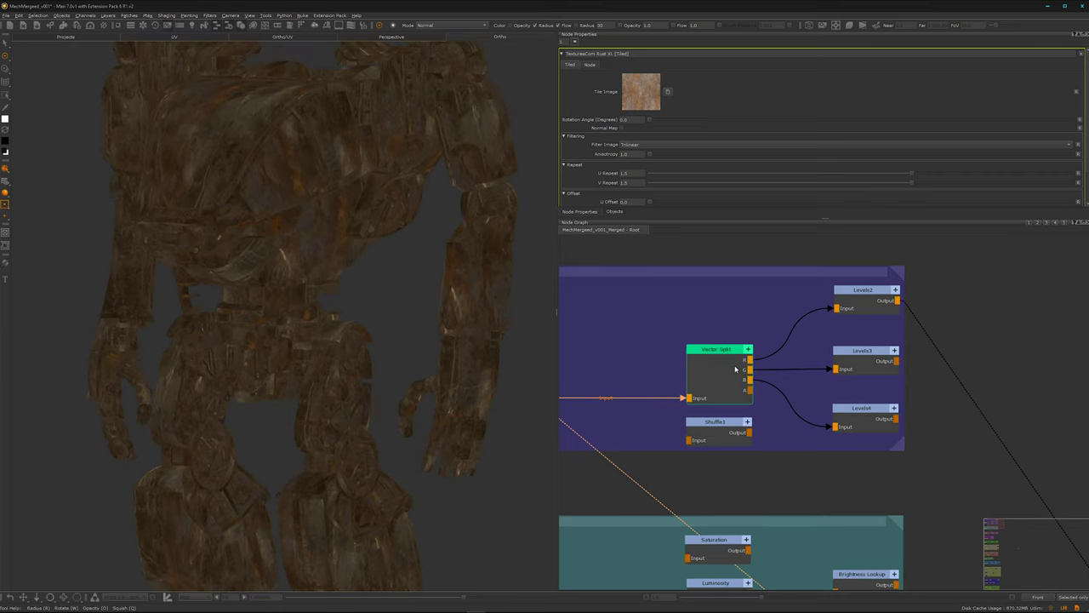
{"action": "left_click", "coordinate": [736, 369]}
{"action": "left_click_drag", "start_coordinate": [750, 360], "coordinate": [964, 590]}
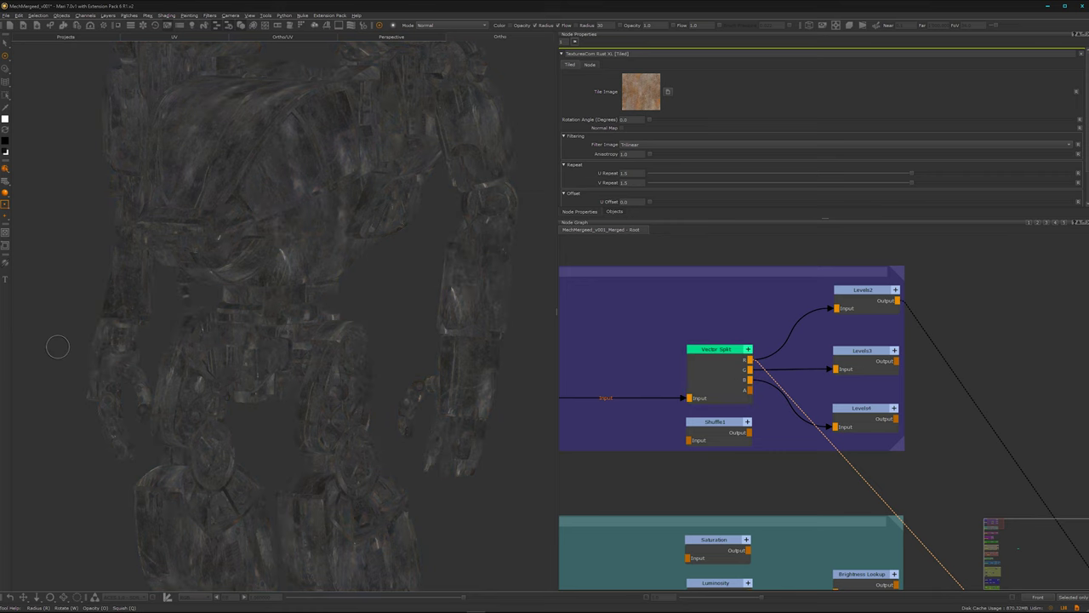
{"action": "right_click_drag", "start_coordinate": [311, 335], "coordinate": [339, 336], "text": "alt"}
{"action": "middle_click_drag", "start_coordinate": [263, 340], "coordinate": [233, 387], "text": "alt"}
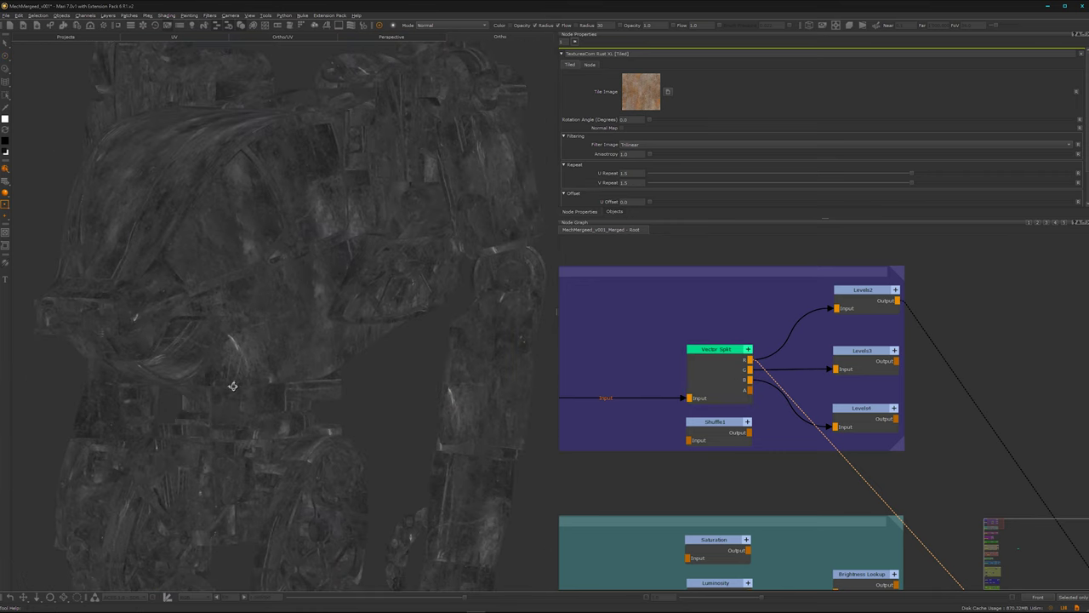
{"action": "right_click_drag", "start_coordinate": [219, 369], "coordinate": [250, 372], "text": "alt"}
{"action": "middle_click_drag", "start_coordinate": [250, 371], "coordinate": [296, 425], "text": "alt"}
{"action": "left_click_drag", "start_coordinate": [279, 396], "coordinate": [281, 389], "text": "alt"}
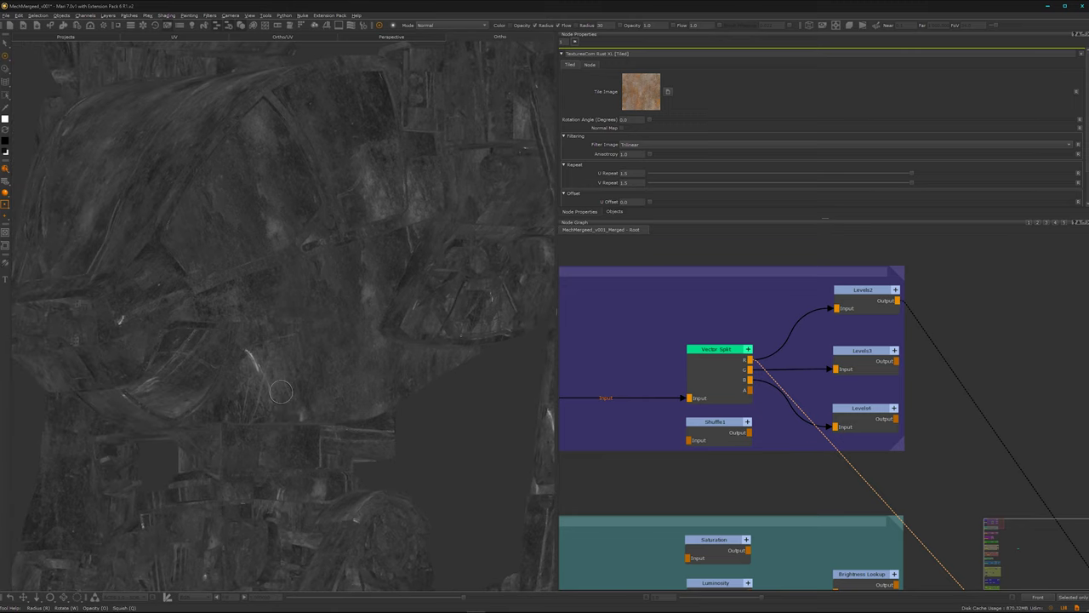
Preview the Vector Split node's G output on the mech, followed by its B output.
{"action": "left_click", "coordinate": [746, 375]}
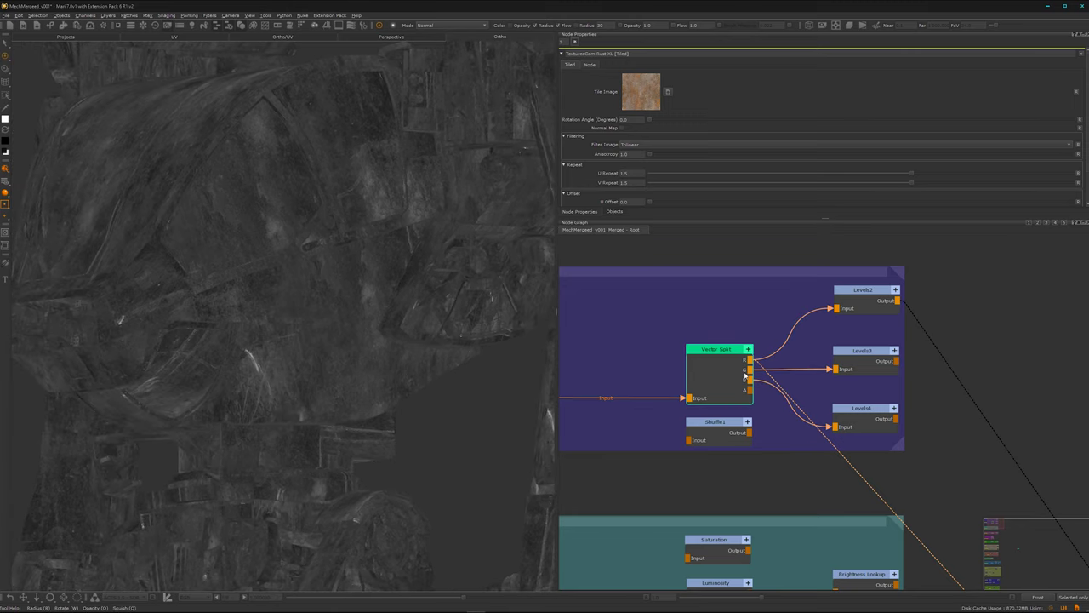
{"action": "right_click", "coordinate": [747, 372]}
{"action": "left_click", "coordinate": [753, 386]}
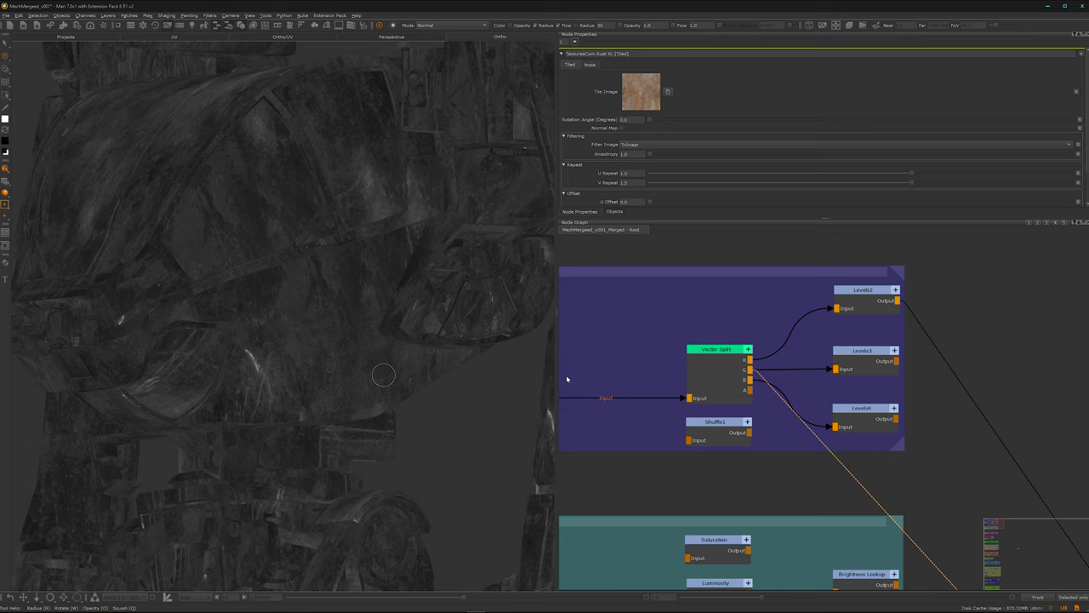
{"action": "key", "text": "v"}
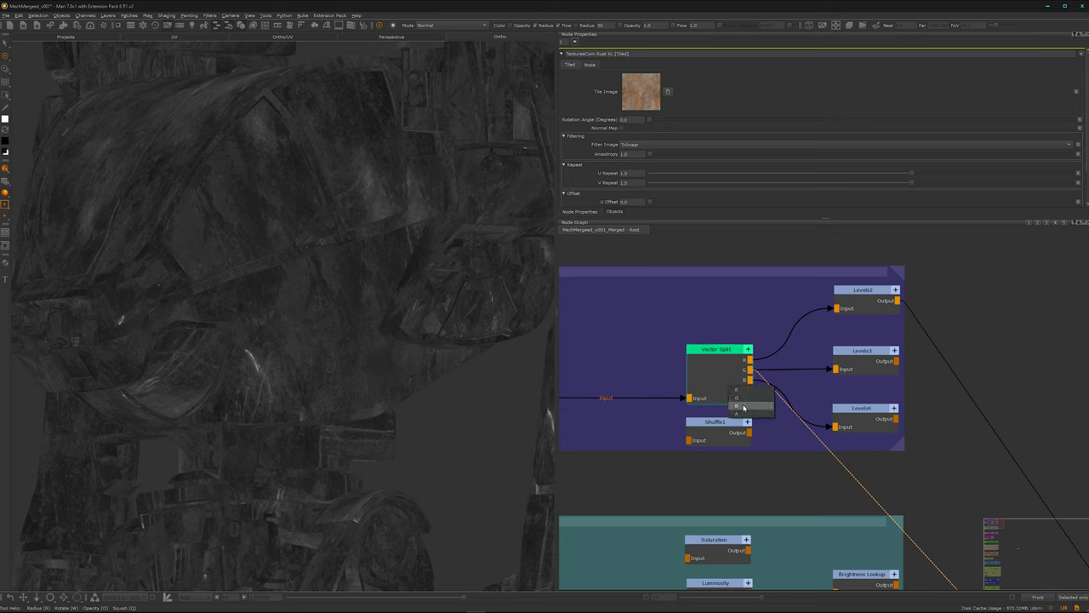
{"action": "left_click", "coordinate": [743, 407]}
{"action": "scroll", "coordinate": [723, 429], "scroll_direction": "down", "scroll_amount": 1}
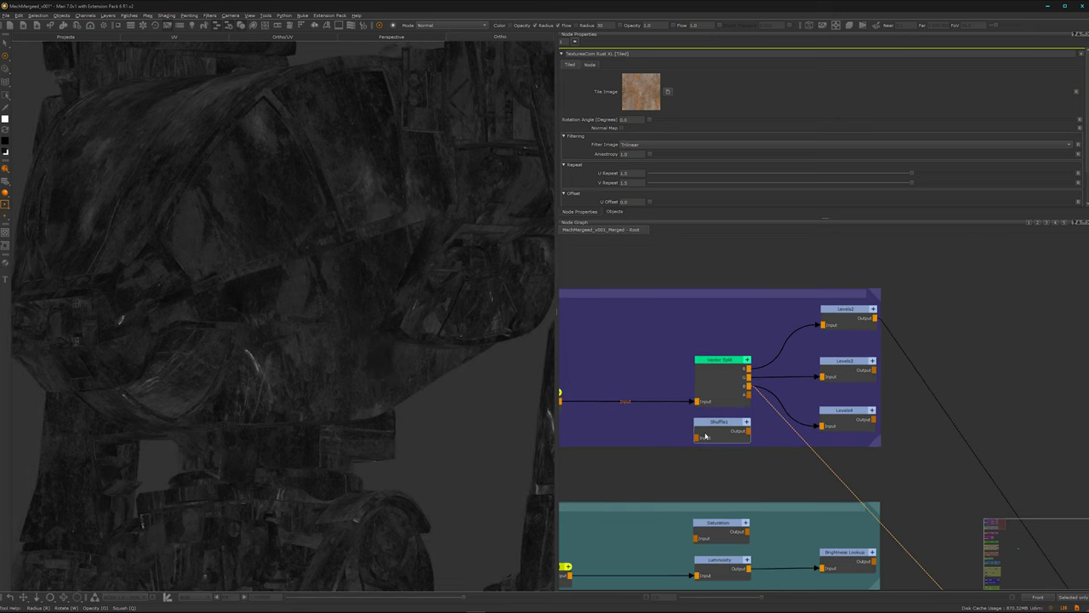
Preview the Levels2 node on the mech and set its input Mid level to 0.487.
{"action": "middle_click_drag", "start_coordinate": [721, 456], "coordinate": [668, 465]}
{"action": "left_click", "coordinate": [794, 330]}
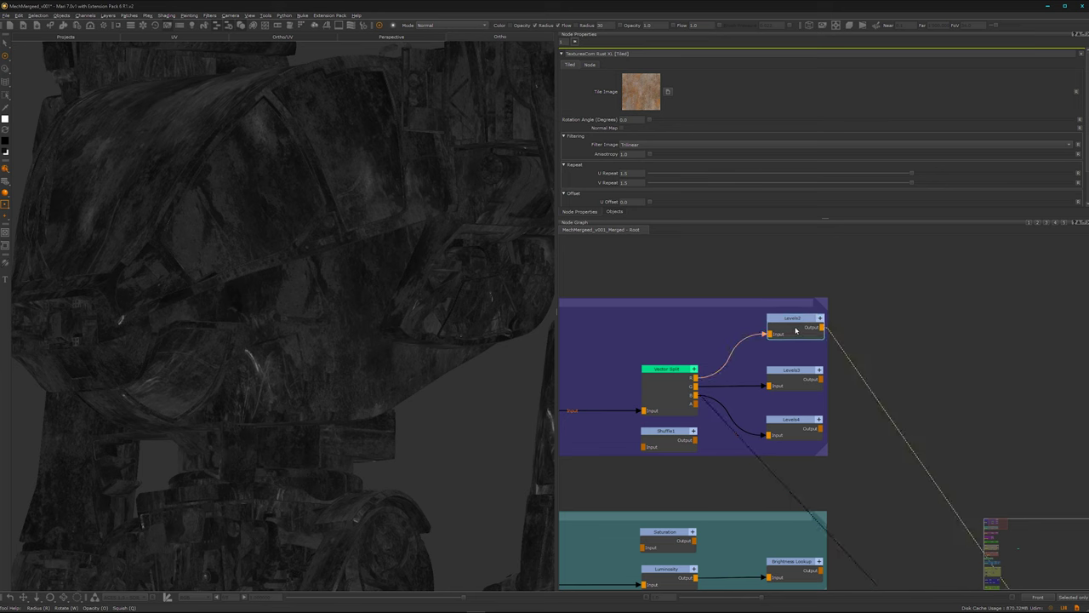
{"action": "double_click", "coordinate": [794, 329]}
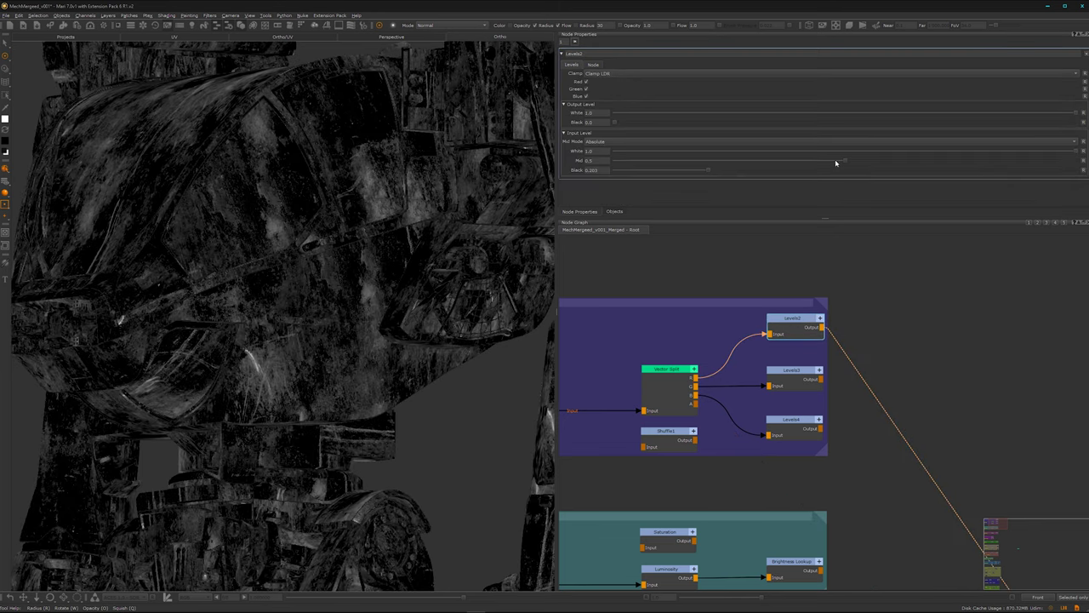
{"action": "left_click_drag", "start_coordinate": [847, 161], "coordinate": [842, 160]}
Preview the Levels3 node of the green channel on the mech and examine the torso and legs.
{"action": "left_click", "coordinate": [798, 387]}
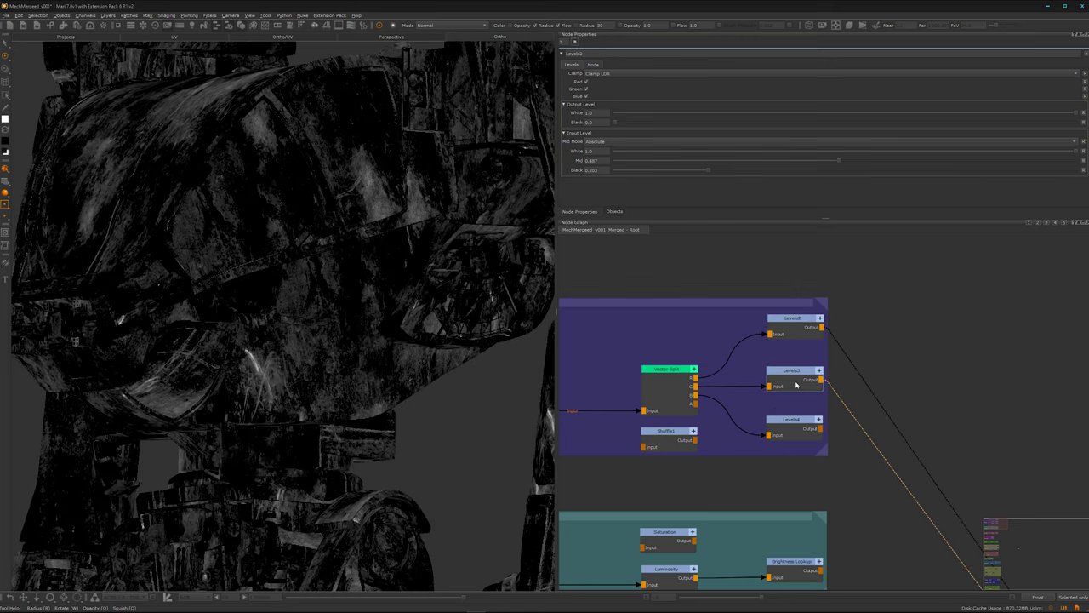
{"action": "middle_click_drag", "start_coordinate": [288, 432], "coordinate": [326, 353], "text": "alt"}
{"action": "scroll", "coordinate": [326, 352], "scroll_direction": "down", "scroll_amount": 2}
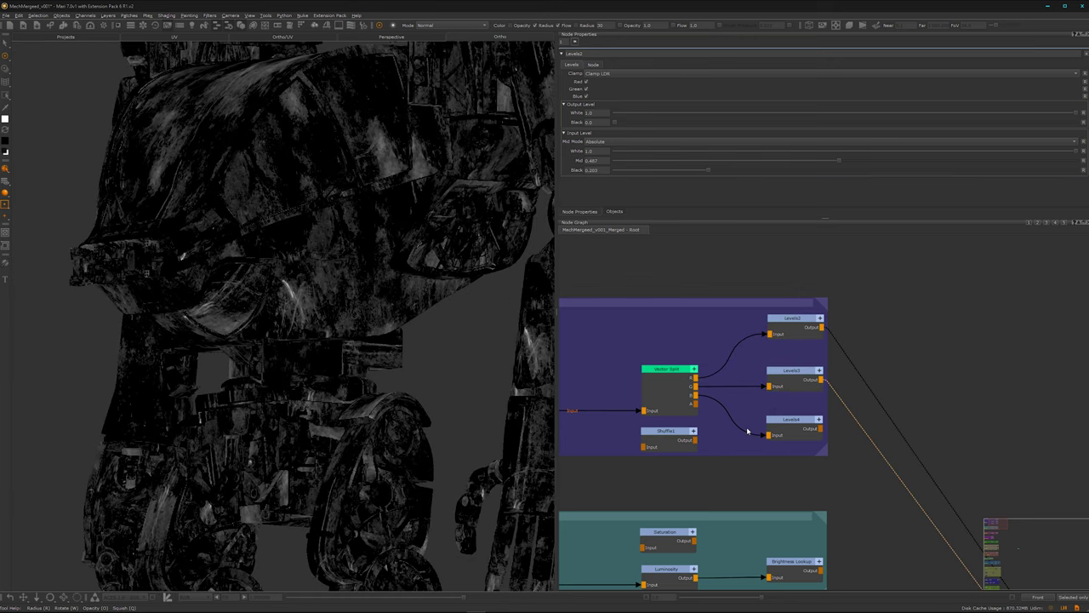
Preview the Levels4 node on the mech, open its properties, and examine the blue-channel mask on the torso.
{"action": "left_click", "coordinate": [793, 429]}
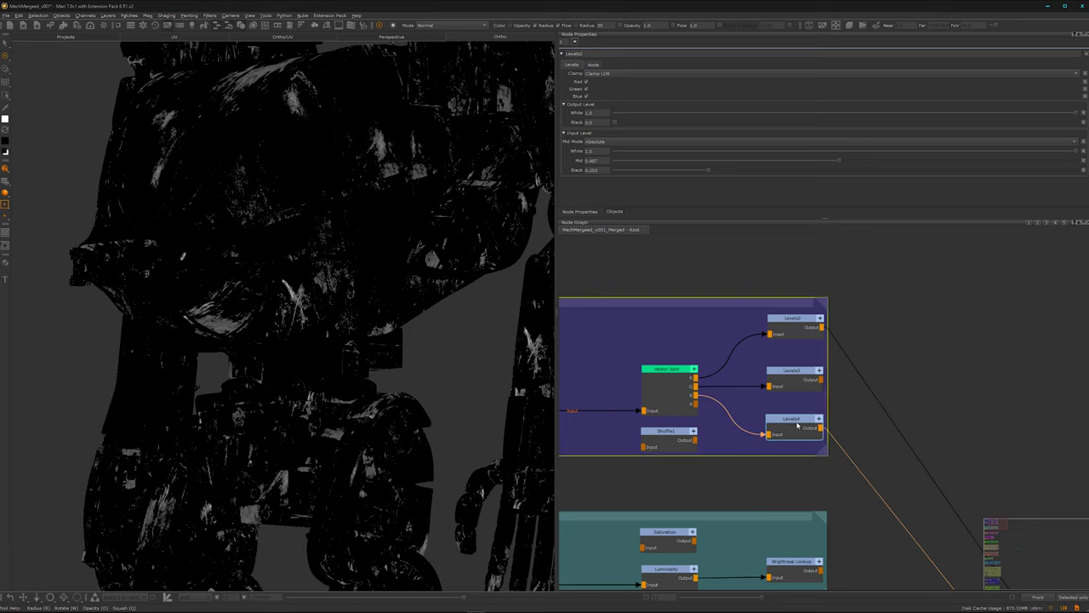
{"action": "left_click", "coordinate": [797, 425]}
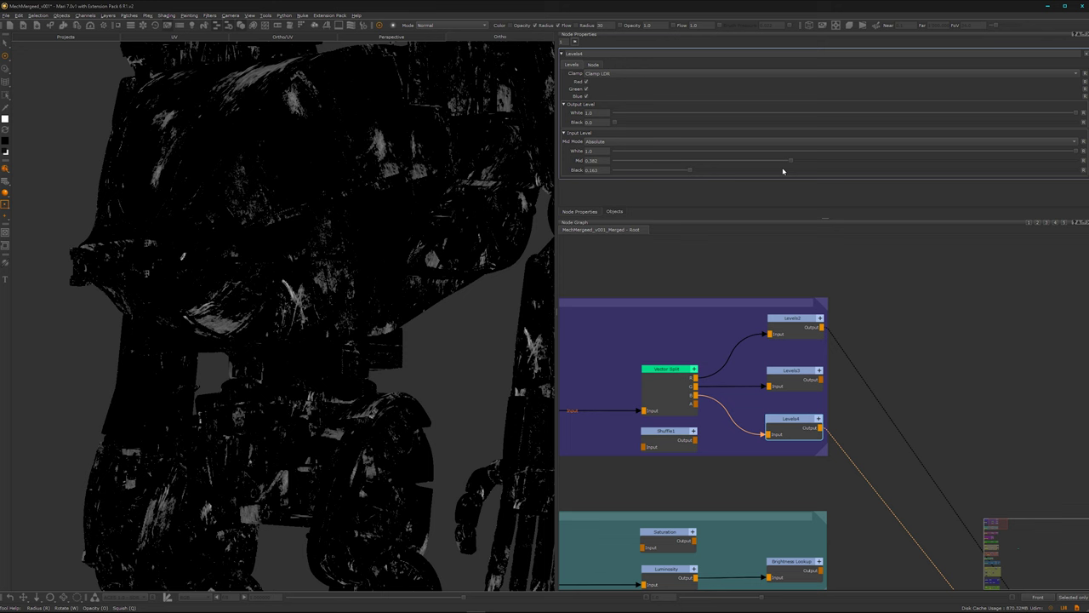
{"action": "left_click_drag", "start_coordinate": [315, 336], "coordinate": [313, 387], "text": "alt"}
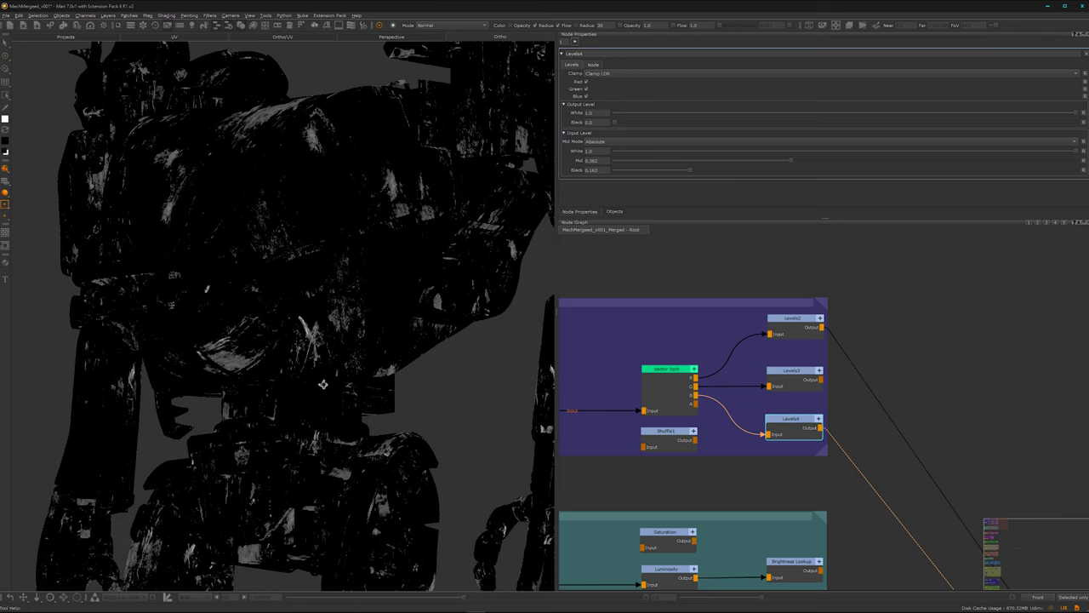
{"action": "middle_click_drag", "start_coordinate": [312, 403], "coordinate": [308, 352], "text": "alt"}
{"action": "right_click_drag", "start_coordinate": [309, 352], "coordinate": [291, 283], "text": "alt"}
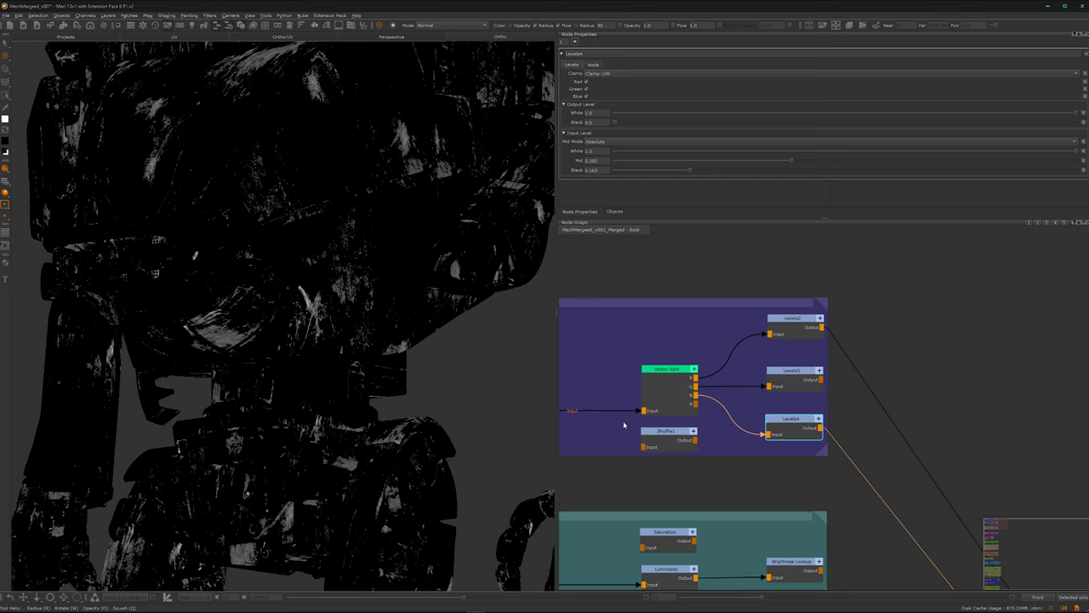
Open the properties of the Shuffle1 node below the Vector Split to check its channel assignments.
{"action": "middle_click_drag", "start_coordinate": [679, 475], "coordinate": [738, 473]}
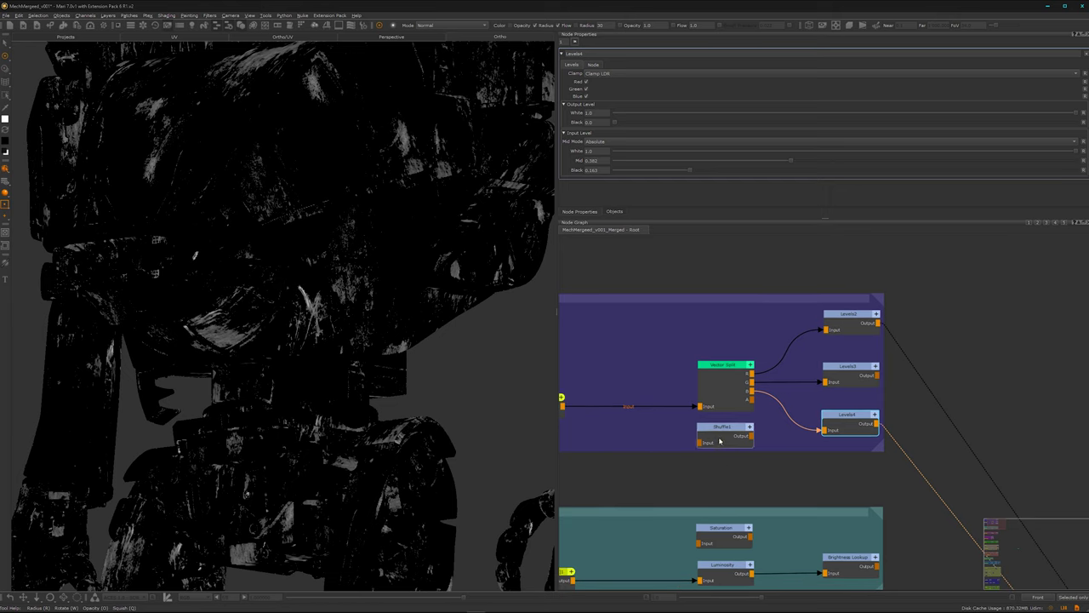
{"action": "left_click", "coordinate": [719, 440]}
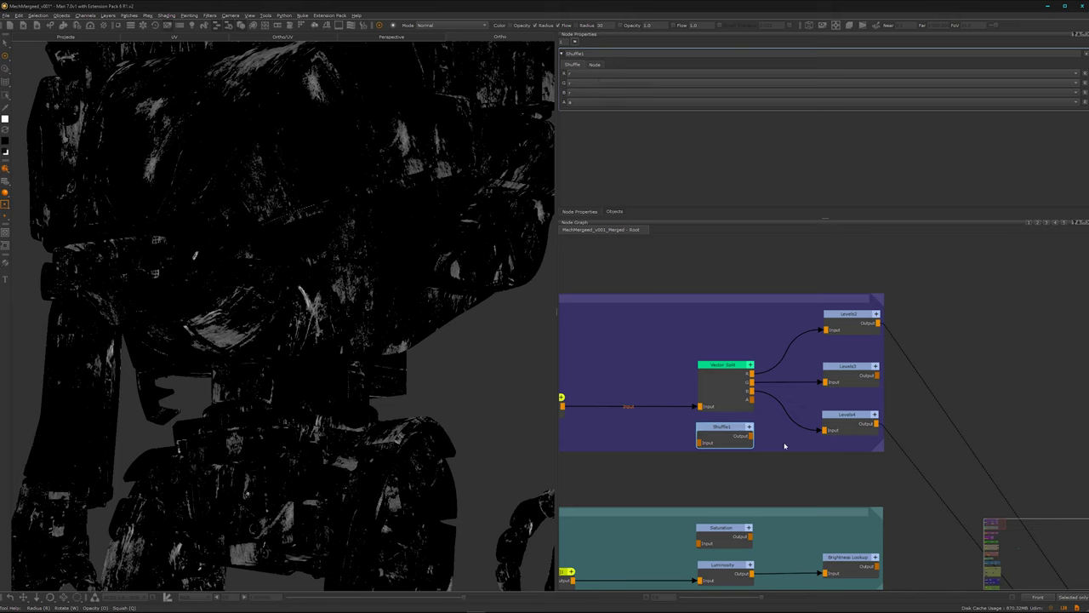
Preview the tiled rust texture node of the Luminosity group on the mech.
{"action": "middle_click_drag", "start_coordinate": [789, 493], "coordinate": [783, 459]}
{"action": "scroll", "coordinate": [834, 442], "scroll_direction": "down", "scroll_amount": 3}
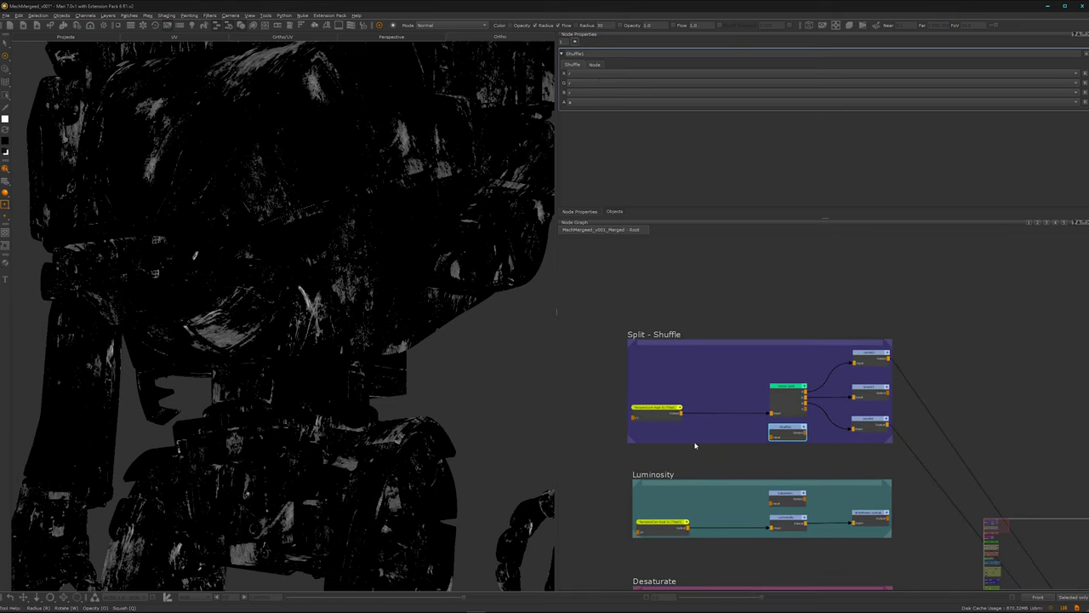
{"action": "scroll", "coordinate": [695, 445], "scroll_direction": "up", "scroll_amount": 2}
{"action": "middle_click_drag", "start_coordinate": [691, 447], "coordinate": [681, 451]}
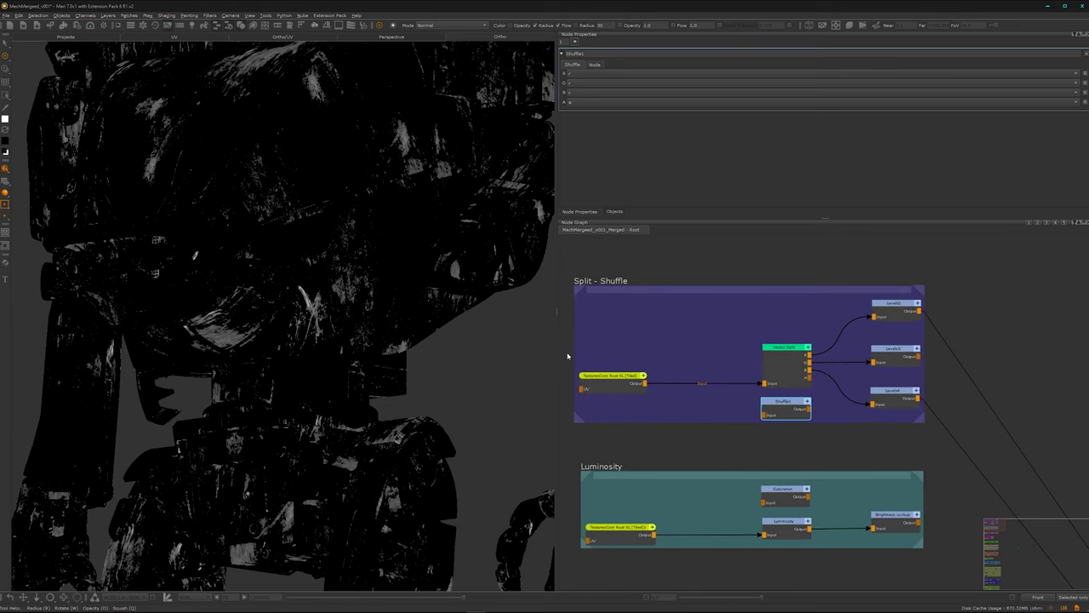
{"action": "middle_click_drag", "start_coordinate": [656, 460], "coordinate": [659, 360]}
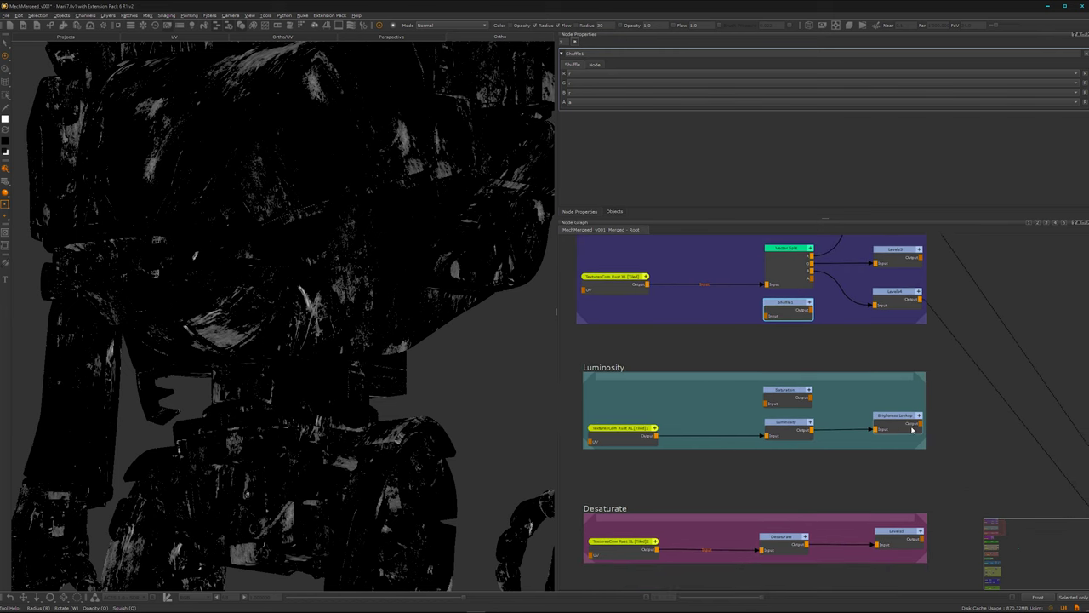
{"action": "left_click", "coordinate": [632, 446]}
{"action": "key", "text": "1"}
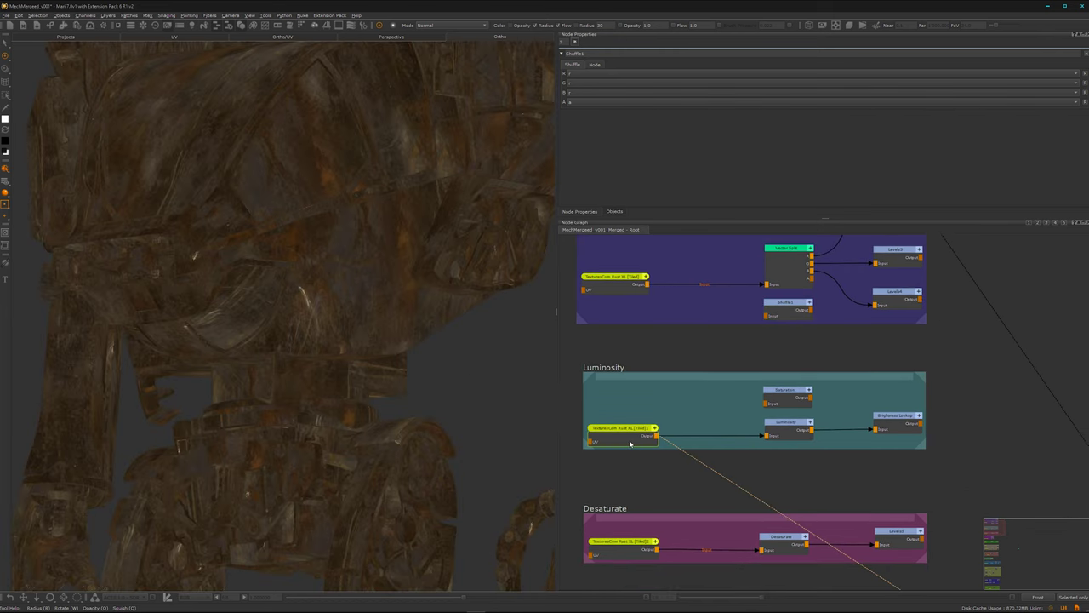
Preview the Luminosity node on the mech, open its properties, and examine the greyscale result on the torso.
{"action": "middle_click_drag", "start_coordinate": [799, 499], "coordinate": [732, 500]}
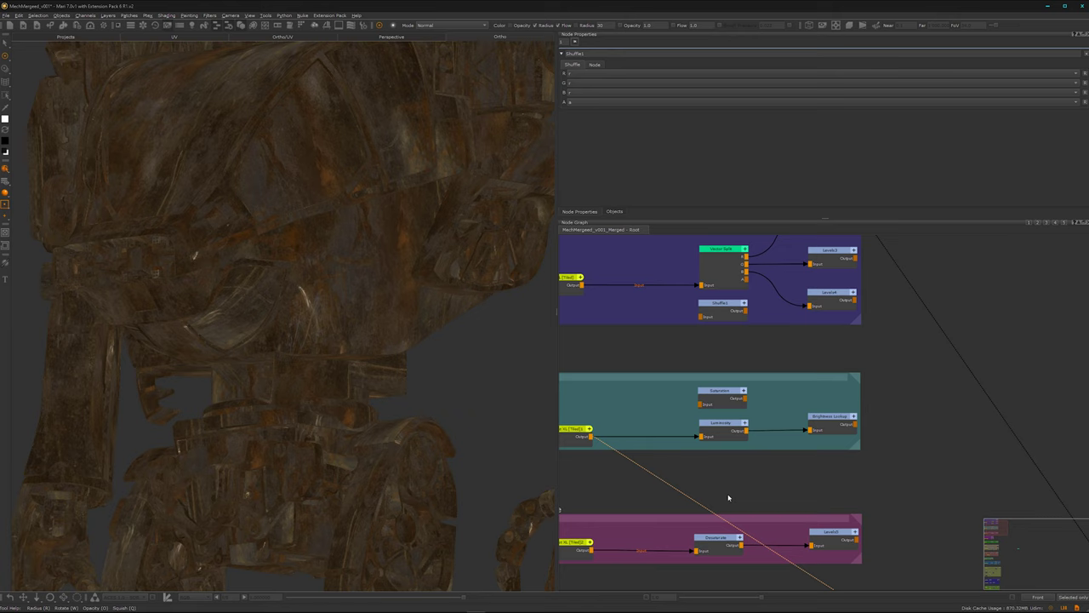
{"action": "left_click", "coordinate": [724, 435]}
{"action": "key", "text": "v"}
{"action": "left_click", "coordinate": [723, 437]}
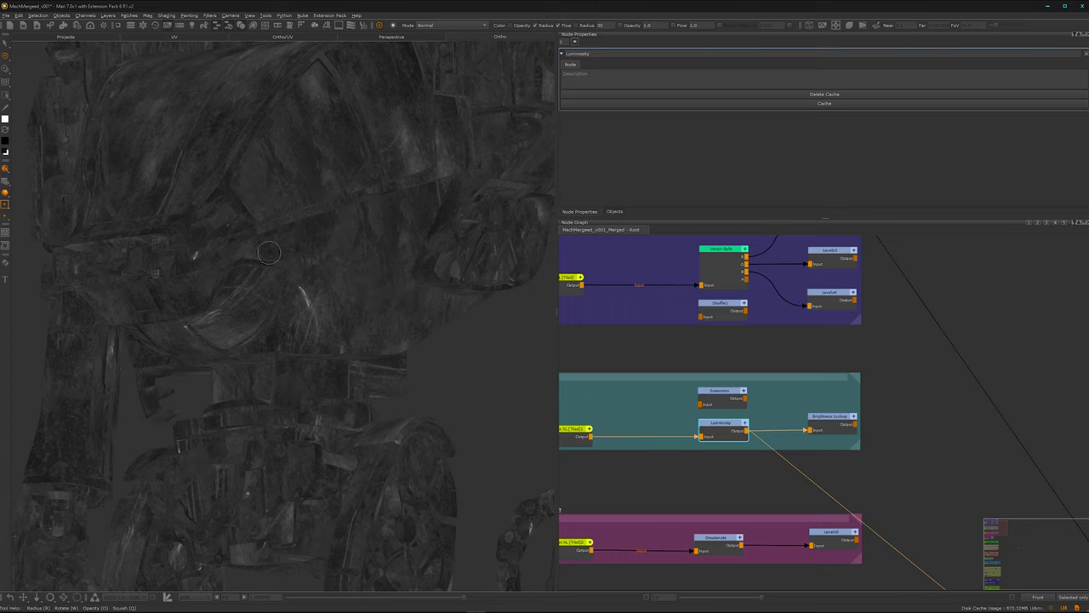
Preview the Brightness Lookup node on the mech and try nudging a lower point of its lookup curve.
{"action": "double_click", "coordinate": [833, 428]}
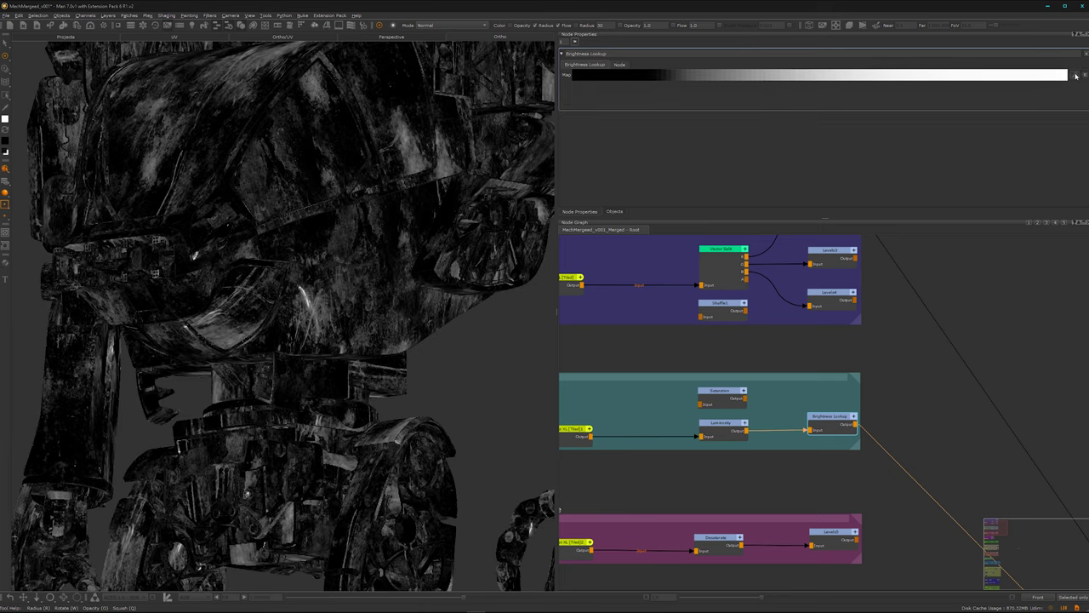
{"action": "left_click", "coordinate": [1076, 76]}
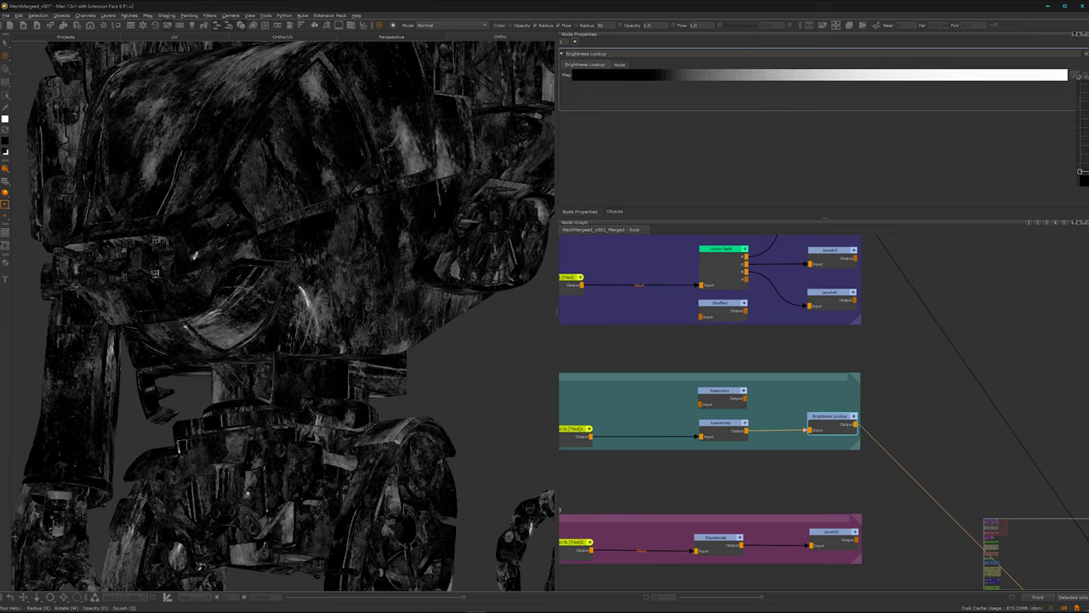
{"action": "left_click_drag", "start_coordinate": [1078, 77], "coordinate": [395, 163]}
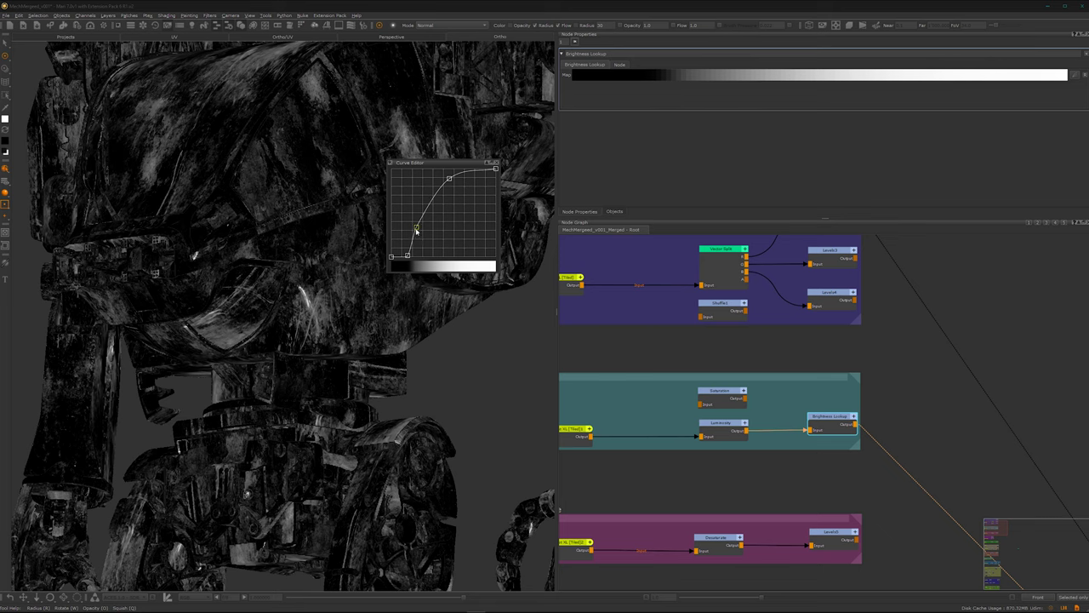
{"action": "left_click_drag", "start_coordinate": [417, 229], "coordinate": [414, 227]}
{"action": "key", "text": "ctrl+z"}
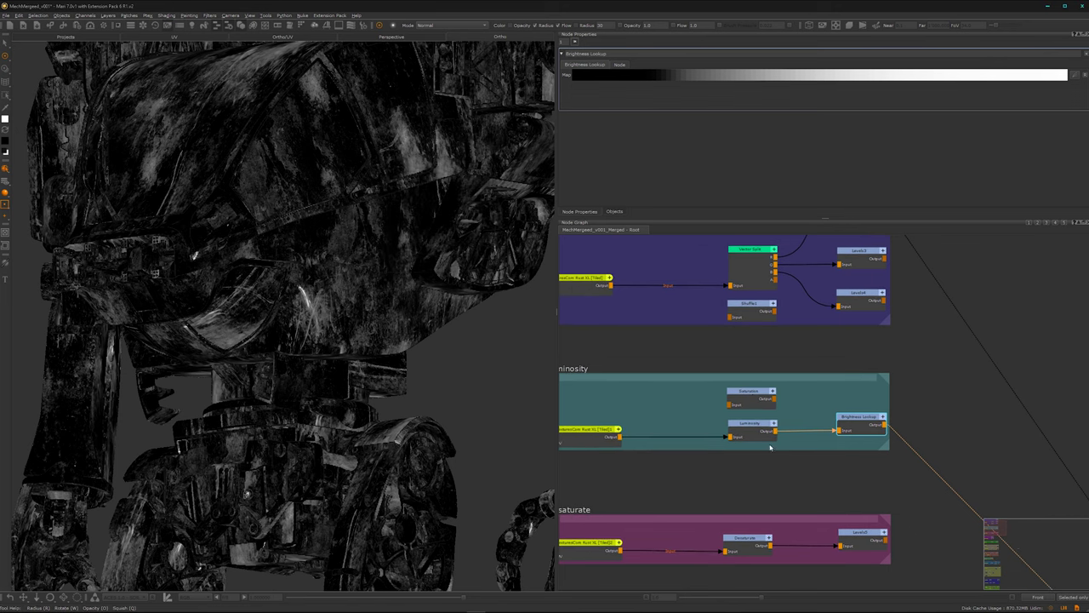
Open the properties of the Saturation node in the Luminosity group to check its saturation setting.
{"action": "left_click", "coordinate": [748, 397]}
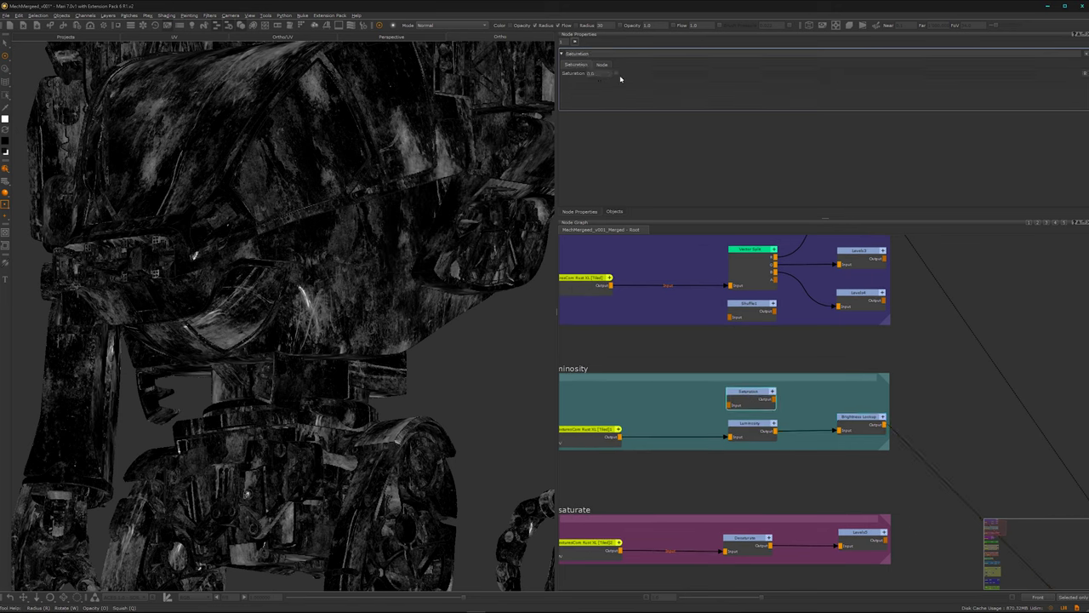
{"action": "left_click_drag", "start_coordinate": [626, 75], "coordinate": [537, 69]}
{"action": "middle_click_drag", "start_coordinate": [740, 452], "coordinate": [766, 422]}
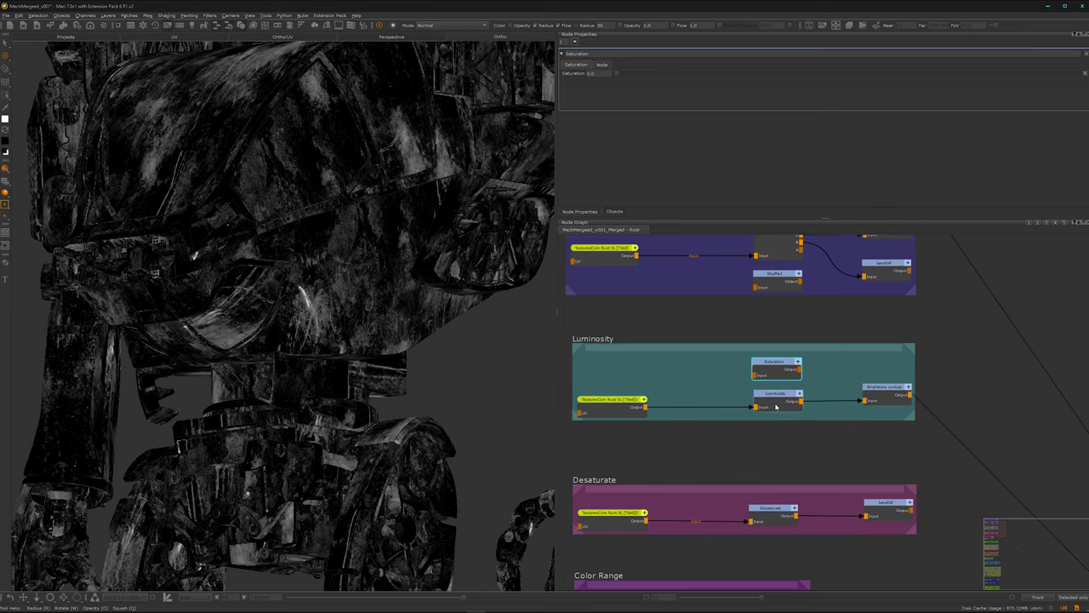
{"action": "middle_click_drag", "start_coordinate": [738, 424], "coordinate": [744, 412]}
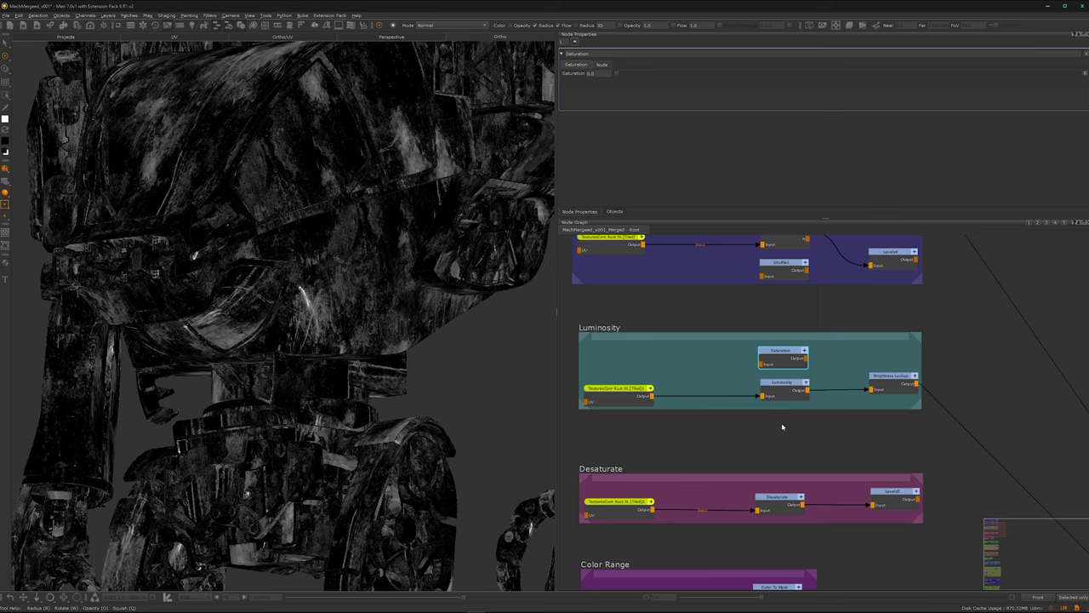
Preview the tiled rust texture node of the Desaturate group on the mech.
{"action": "middle_click_drag", "start_coordinate": [793, 453], "coordinate": [777, 336]}
{"action": "middle_click_drag", "start_coordinate": [809, 442], "coordinate": [785, 452]}
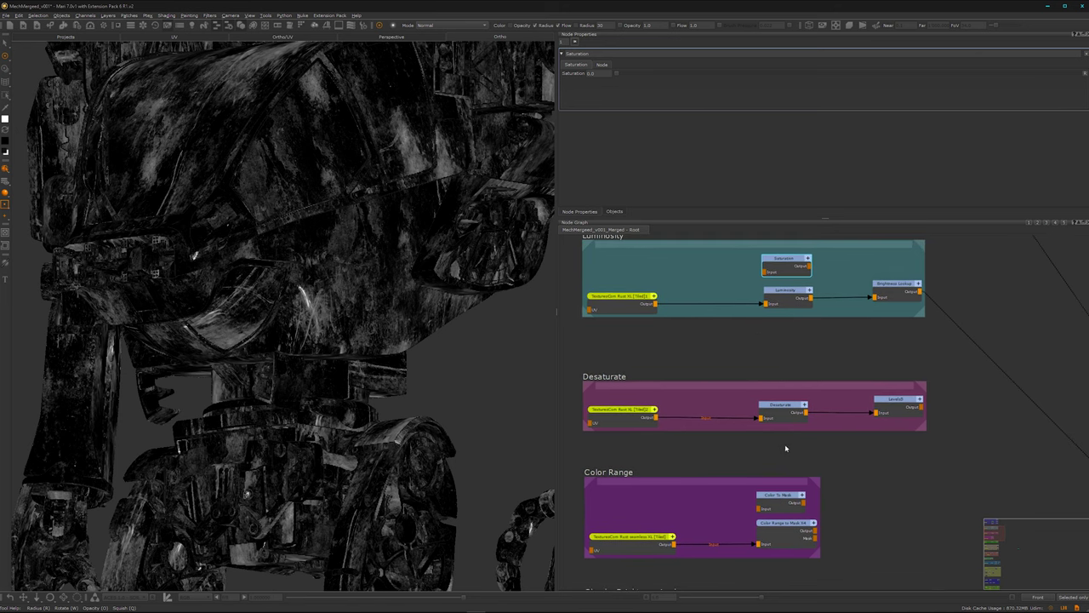
{"action": "left_click", "coordinate": [621, 421]}
{"action": "key", "text": "1"}
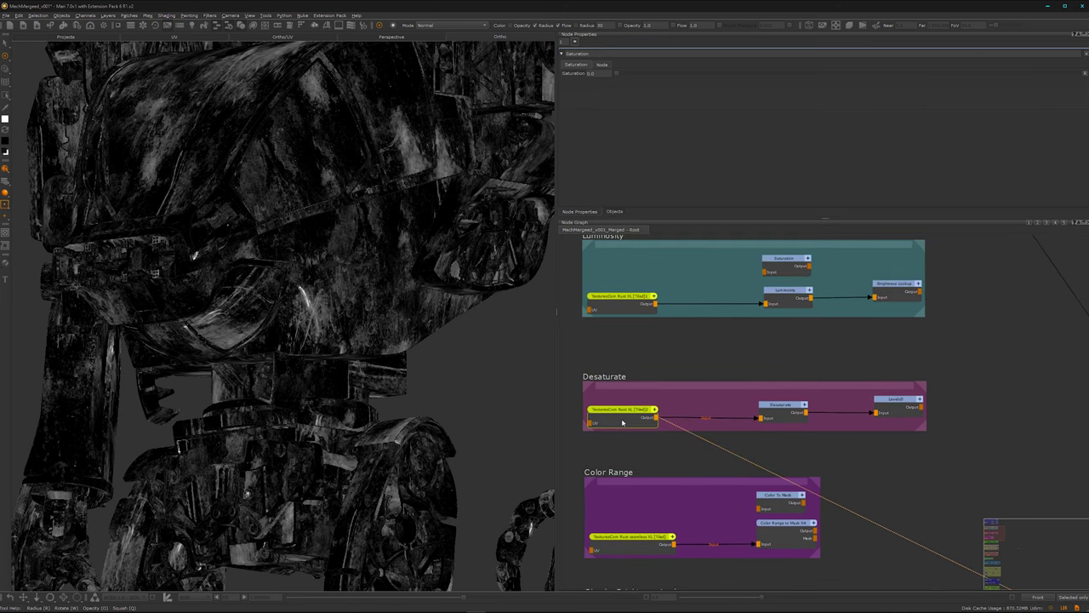
Open the properties of the Desaturate node and compare its node group with the Luminosity group.
{"action": "middle_click_drag", "start_coordinate": [699, 475], "coordinate": [650, 456]}
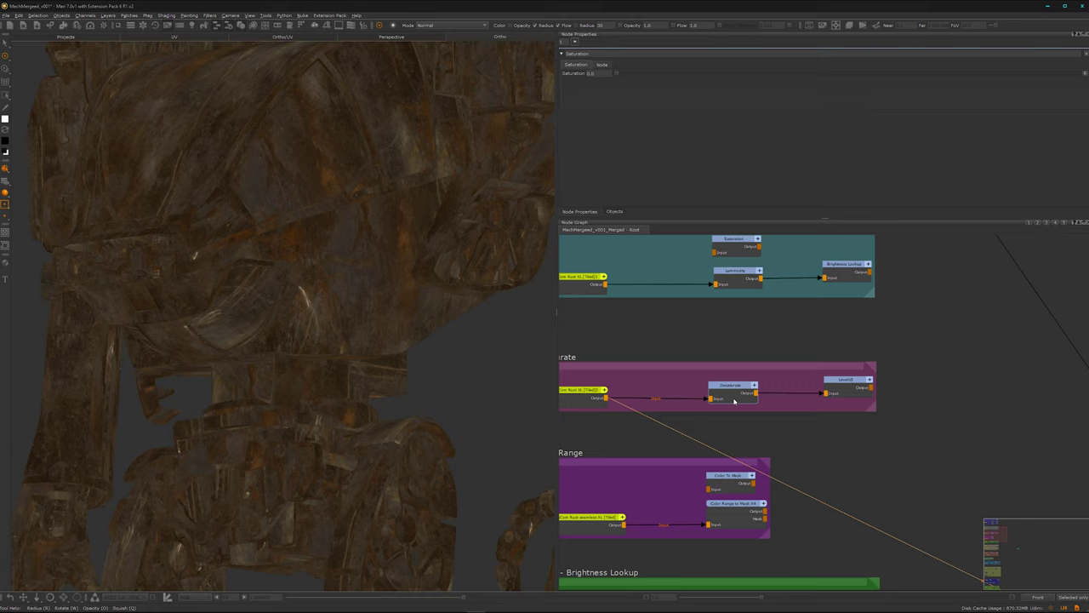
{"action": "left_click", "coordinate": [733, 399]}
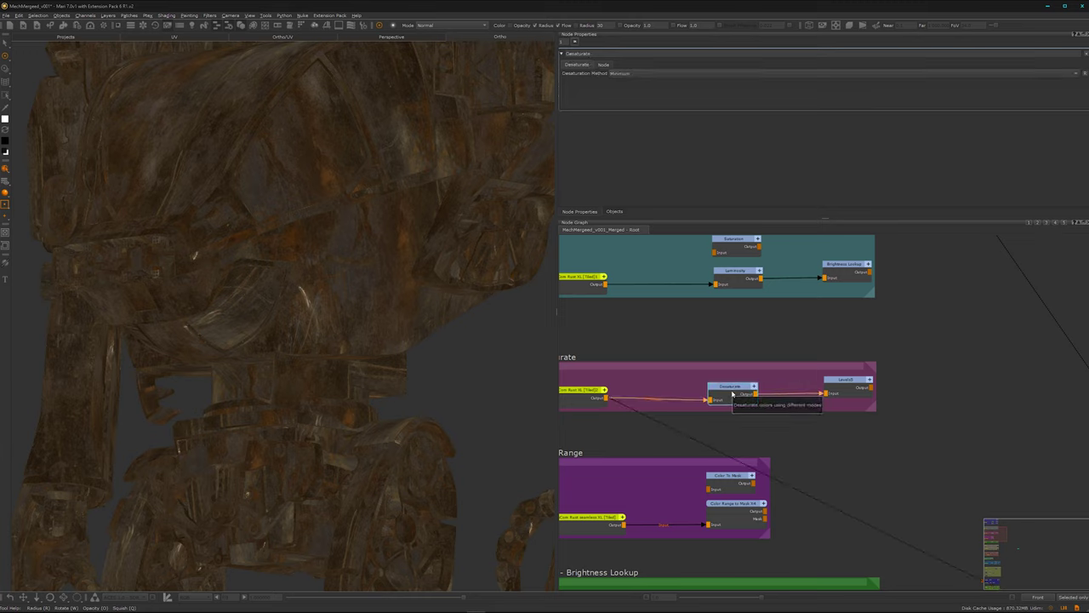
{"action": "middle_click_drag", "start_coordinate": [757, 436], "coordinate": [761, 451]}
{"action": "scroll", "coordinate": [734, 375], "scroll_direction": "down", "scroll_amount": 3}
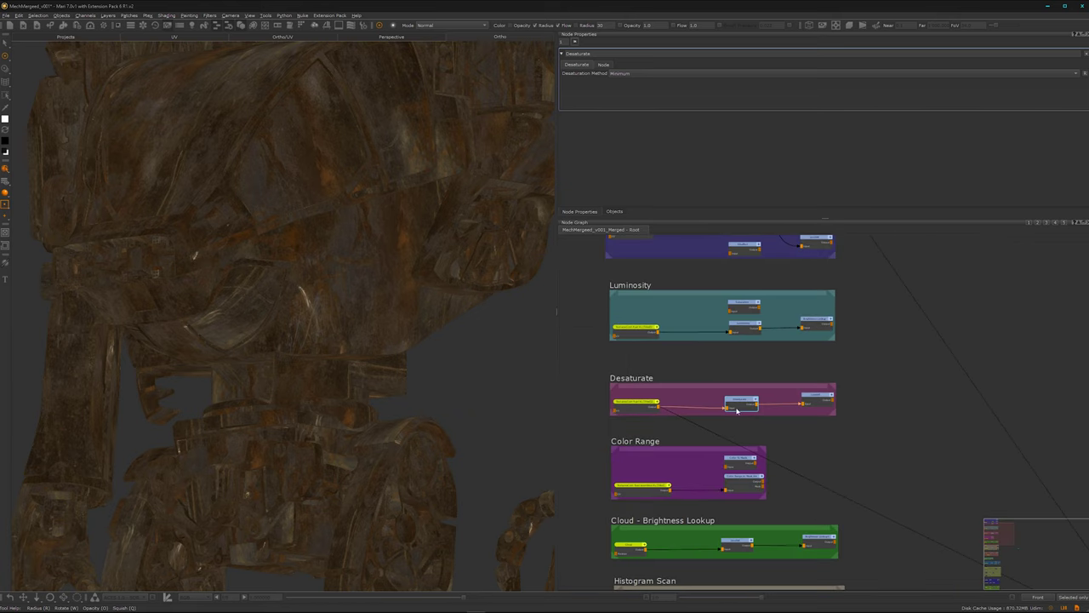
{"action": "middle_click_drag", "start_coordinate": [746, 318], "coordinate": [792, 349]}
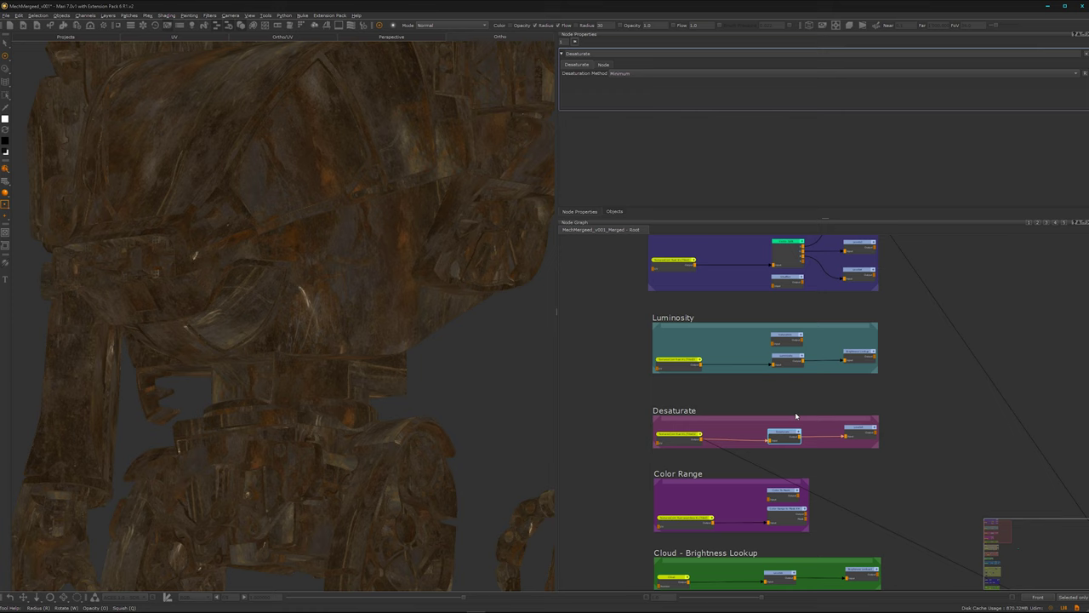
{"action": "middle_click_drag", "start_coordinate": [797, 416], "coordinate": [760, 407]}
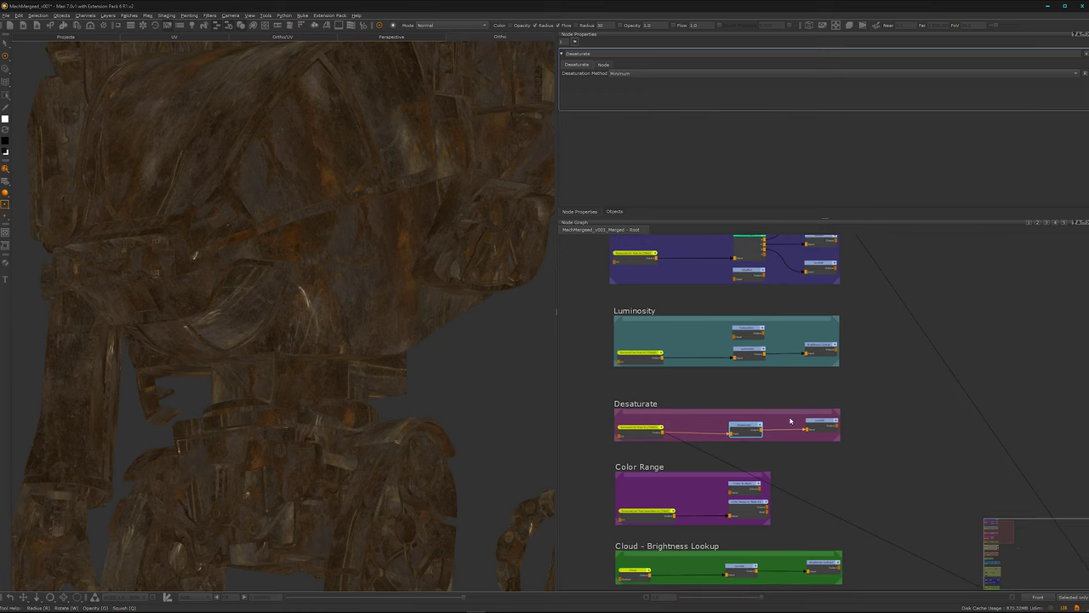
{"action": "scroll", "coordinate": [745, 430], "scroll_direction": "up", "scroll_amount": 3}
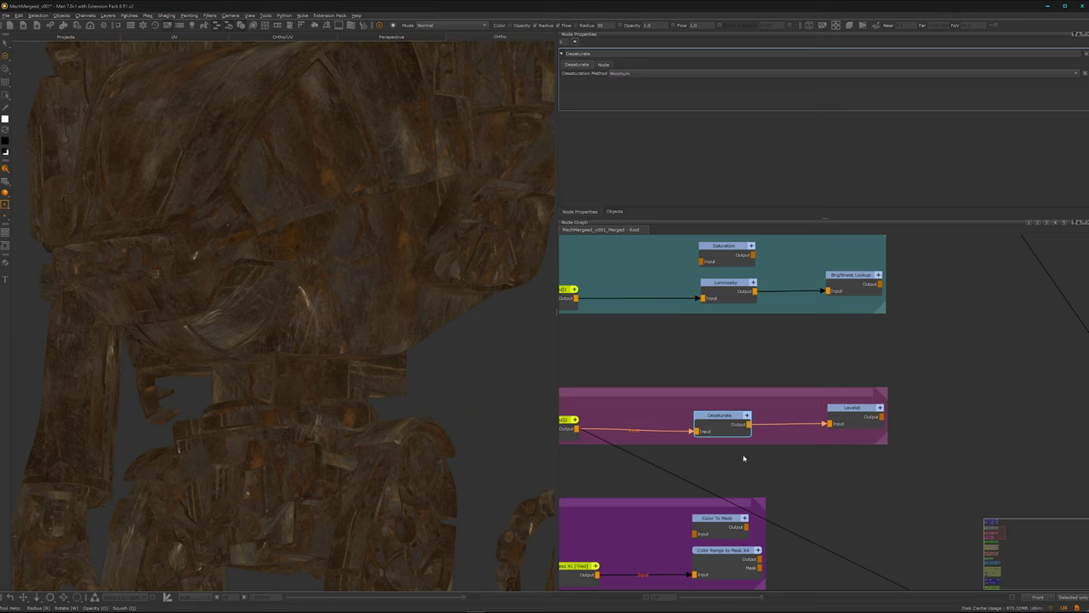
{"action": "middle_click_drag", "start_coordinate": [740, 470], "coordinate": [768, 454]}
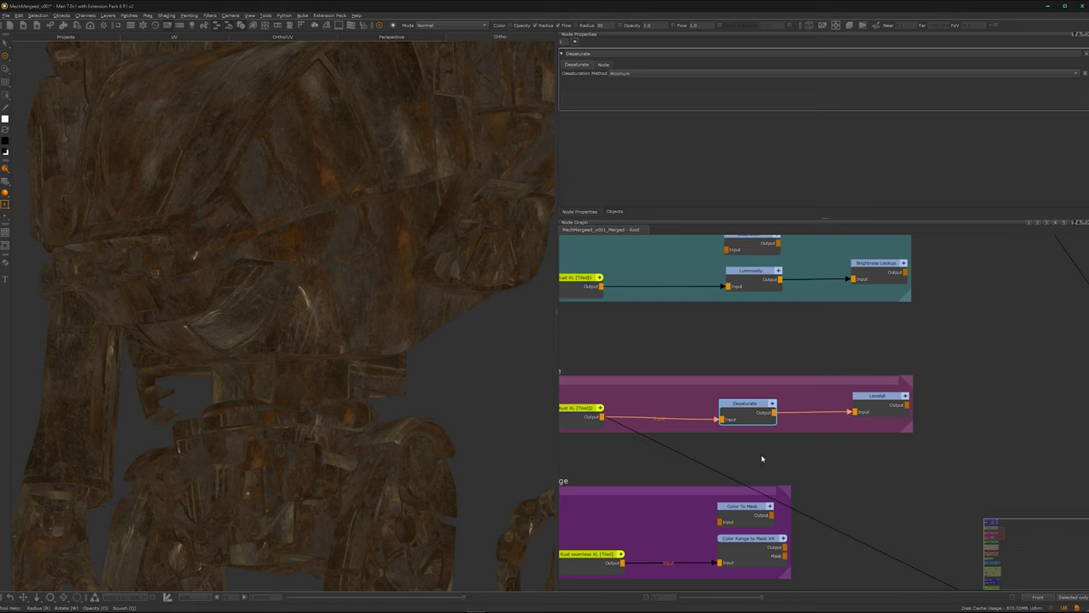
{"action": "middle_click_drag", "start_coordinate": [764, 457], "coordinate": [740, 459]}
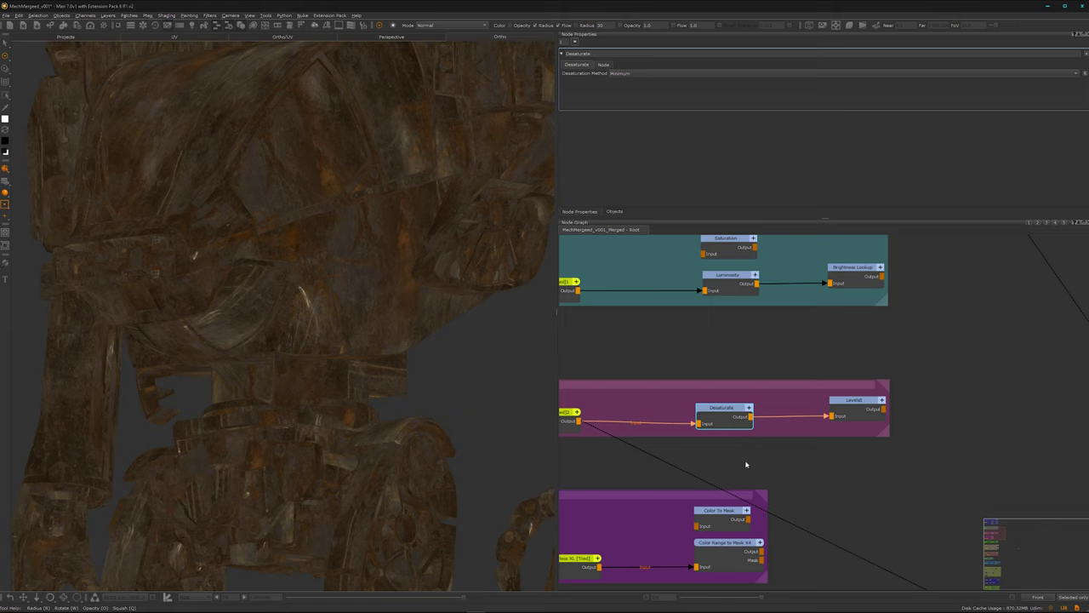
{"action": "middle_click_drag", "start_coordinate": [743, 462], "coordinate": [761, 474]}
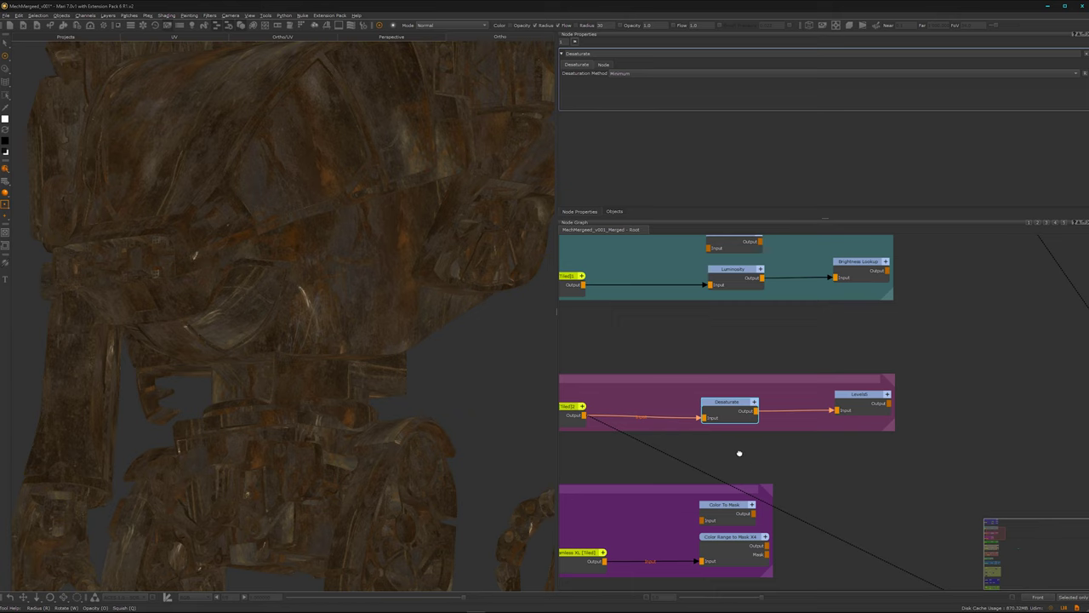
{"action": "middle_click_drag", "start_coordinate": [740, 452], "coordinate": [735, 449]}
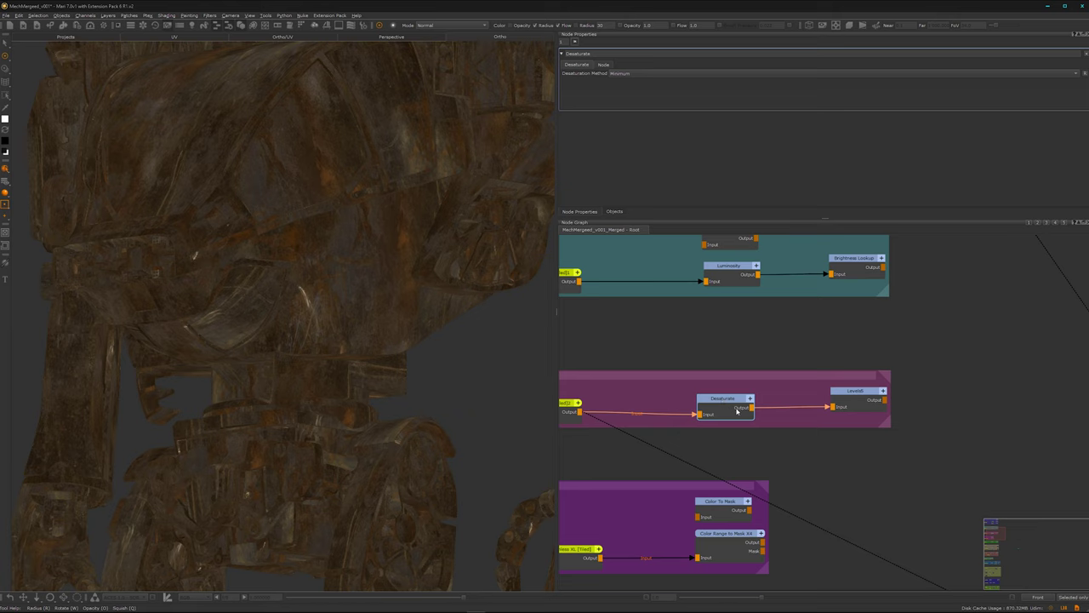
{"action": "middle_click_drag", "start_coordinate": [774, 438], "coordinate": [781, 476]}
{"action": "middle_click_drag", "start_coordinate": [734, 363], "coordinate": [736, 365]}
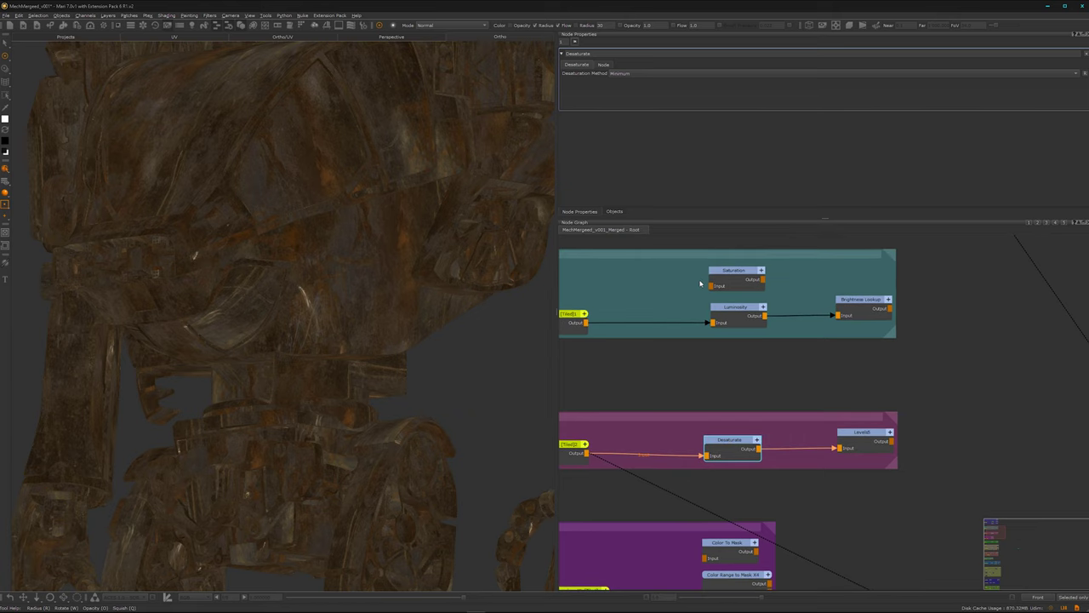
Look through the available desaturation methods and preview the Desaturate node on the mech.
{"action": "left_click", "coordinate": [626, 73]}
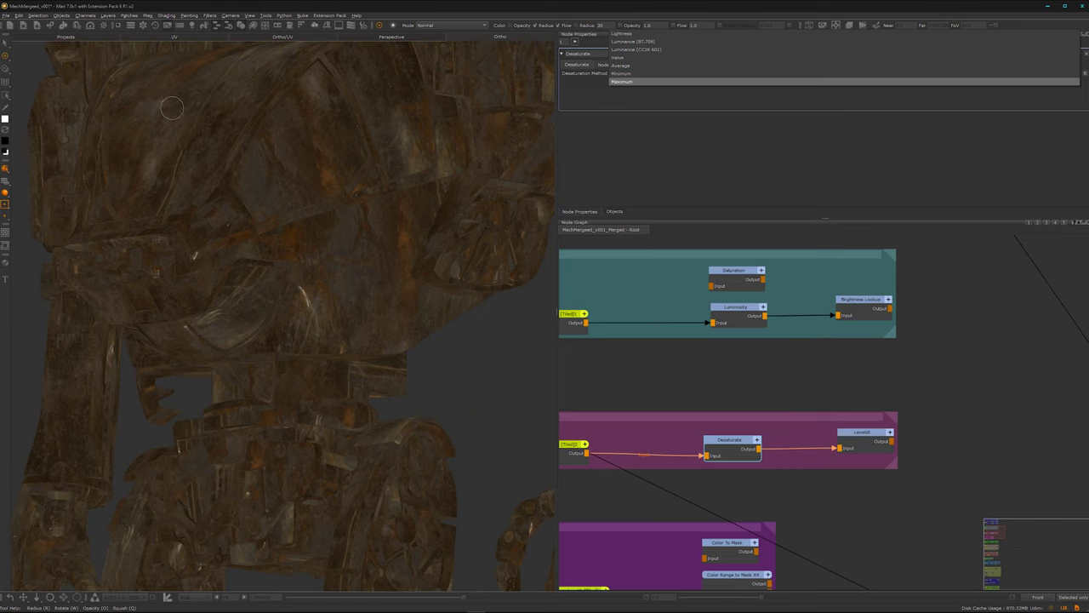
{"action": "left_click", "coordinate": [719, 457]}
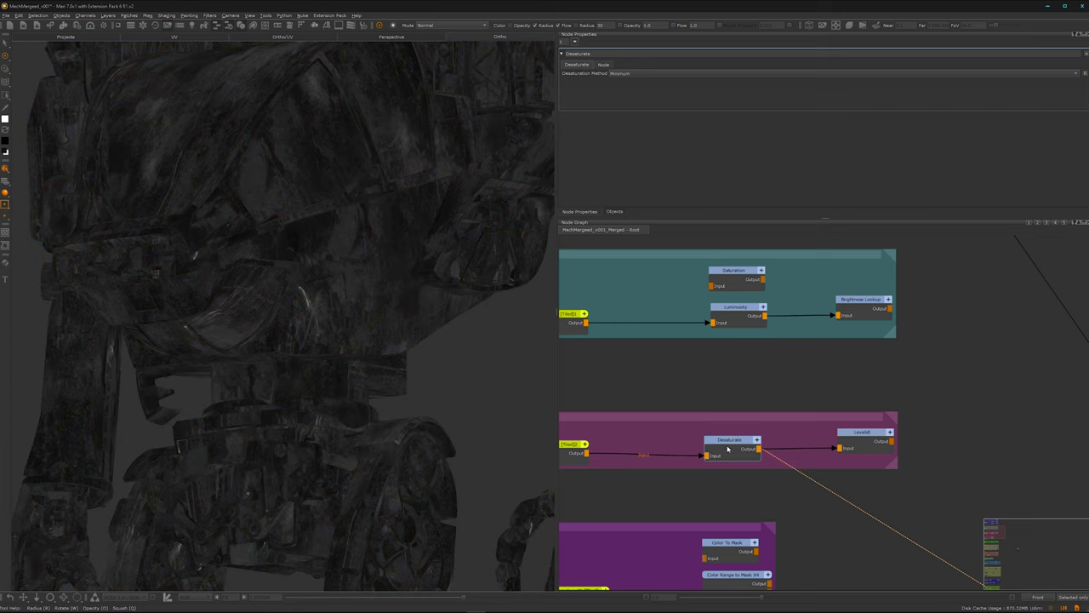
{"action": "left_click", "coordinate": [728, 449]}
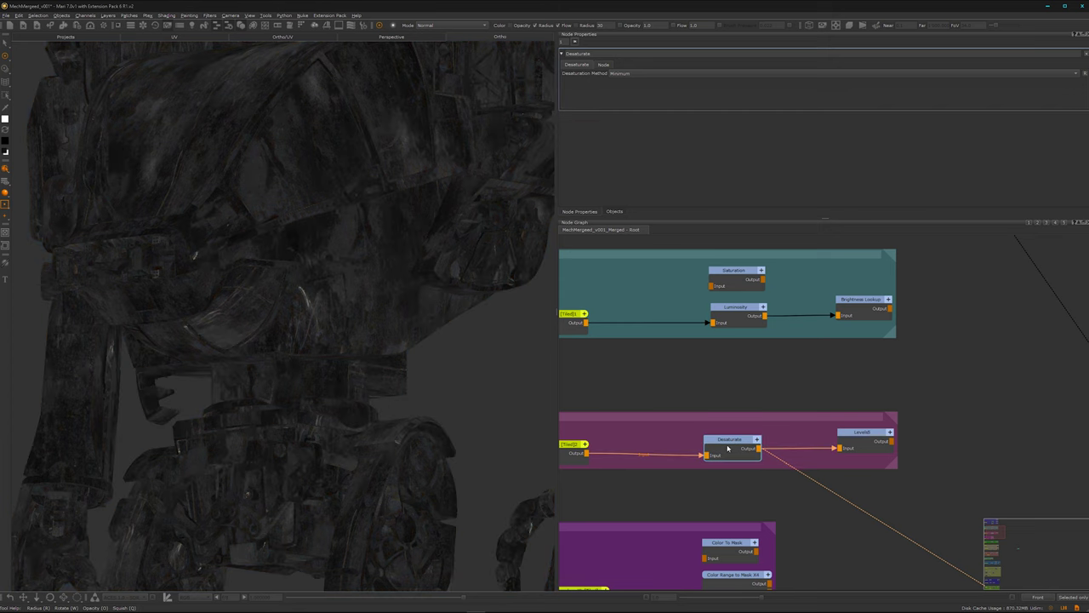
Try the Naive and Maximum desaturation methods on the Desaturate node, and return it to Minimum.
{"action": "left_click", "coordinate": [641, 73]}
{"action": "left_click", "coordinate": [643, 81]}
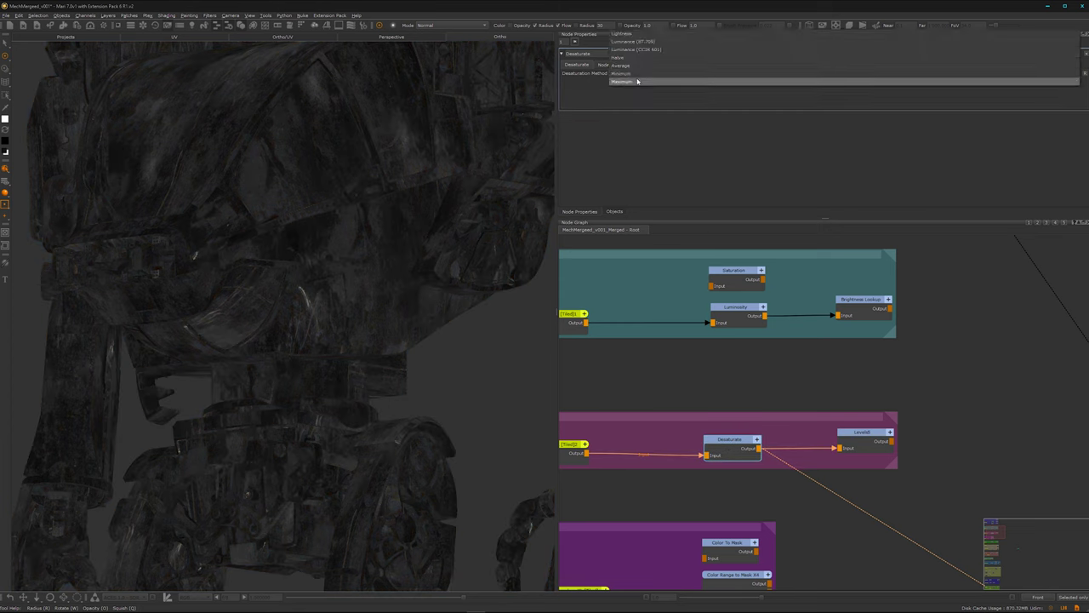
{"action": "left_click", "coordinate": [653, 75]}
{"action": "left_click", "coordinate": [652, 49]}
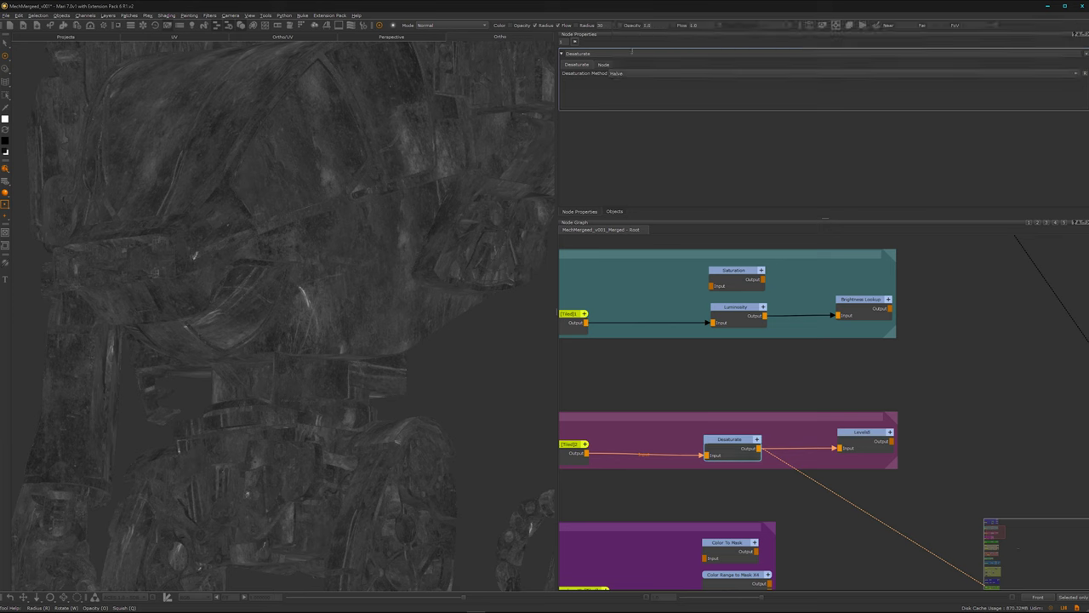
{"action": "left_click", "coordinate": [652, 73]}
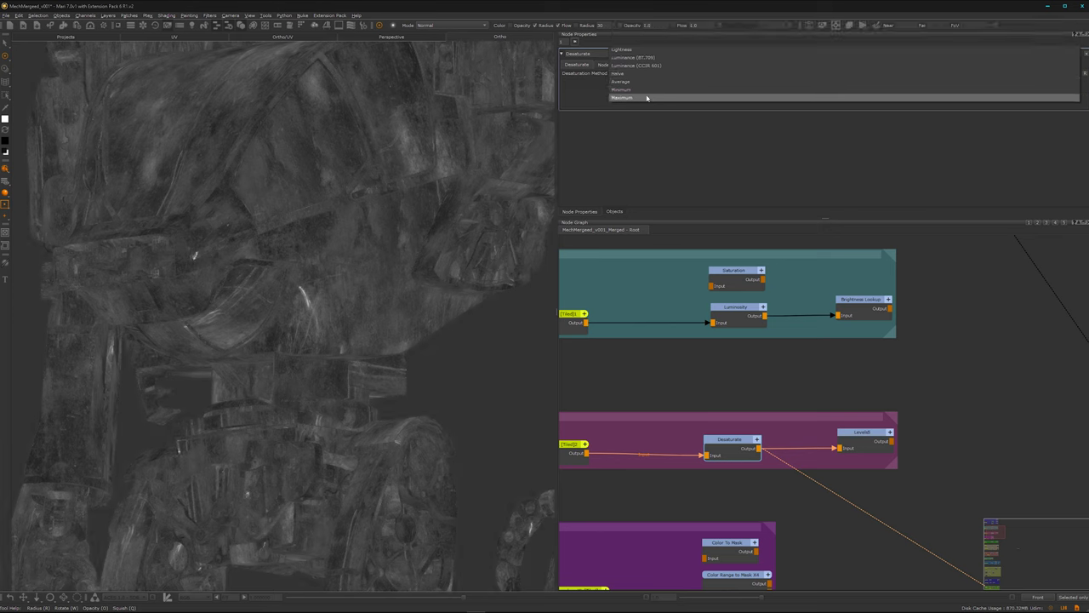
{"action": "left_click", "coordinate": [646, 97]}
{"action": "middle_click_drag", "start_coordinate": [756, 373], "coordinate": [711, 359]}
{"action": "left_click", "coordinate": [648, 73]}
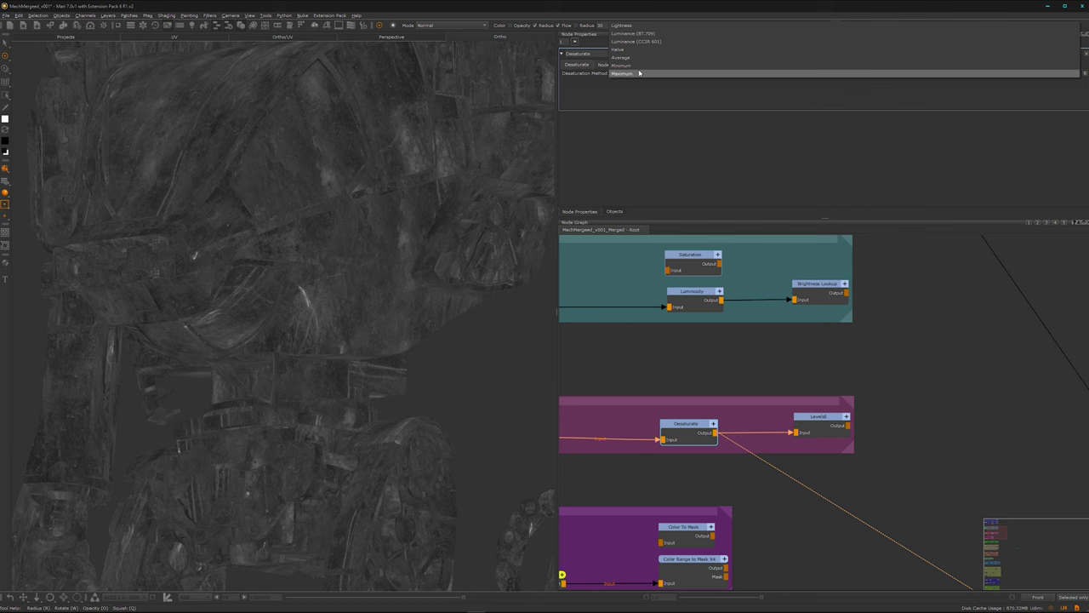
{"action": "left_click", "coordinate": [640, 67]}
Preview the Levels node connected to the Desaturate node on the mech and open its properties.
{"action": "middle_click_drag", "start_coordinate": [864, 412], "coordinate": [832, 426]}
{"action": "left_click", "coordinate": [790, 445]}
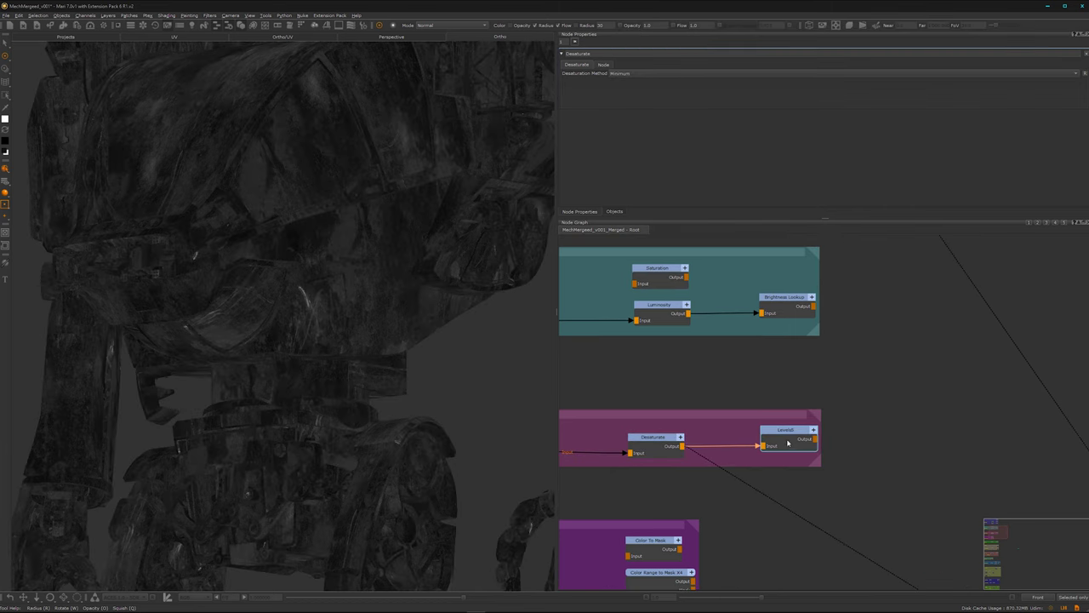
{"action": "key", "text": "1"}
{"action": "left_click", "coordinate": [788, 446]}
{"action": "double_click", "coordinate": [788, 445]}
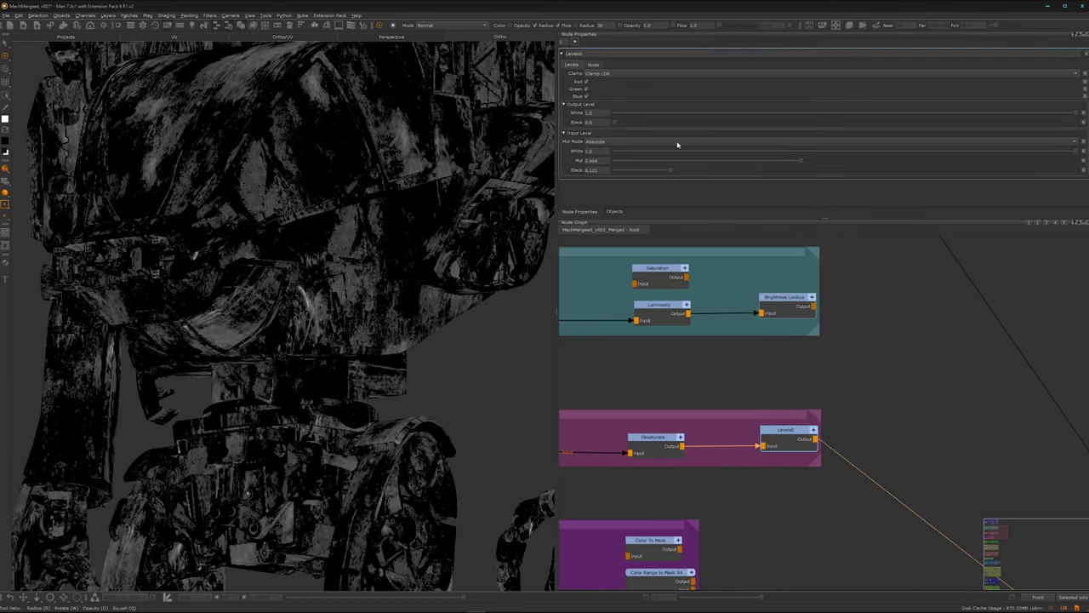
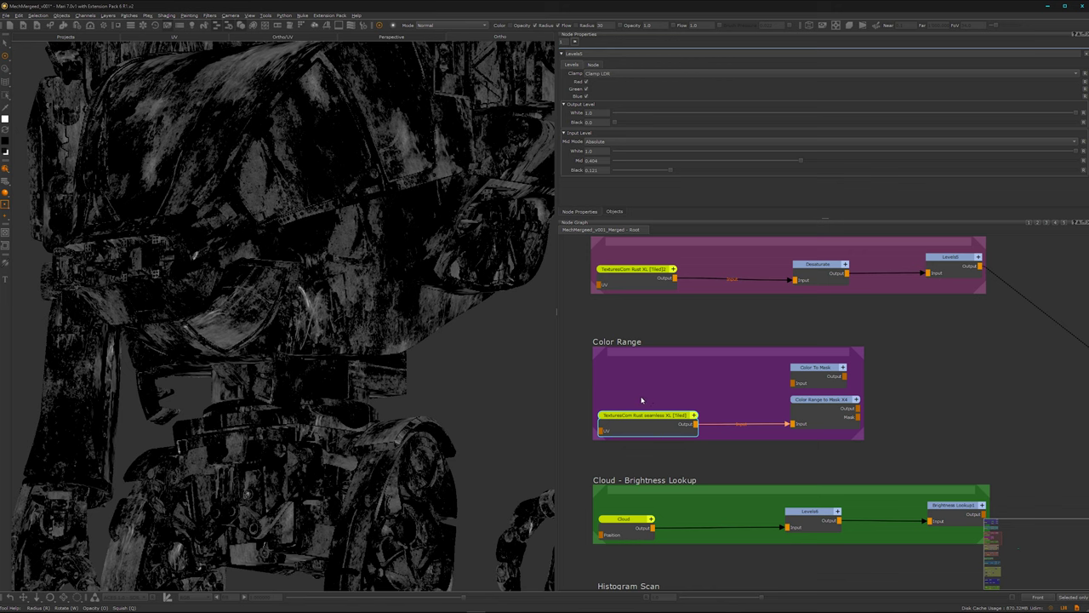
Preview the tiled seamless rust texture of the Color Range group on the mech and inspect its colours.
{"action": "middle_click_drag", "start_coordinate": [668, 433], "coordinate": [655, 415]}
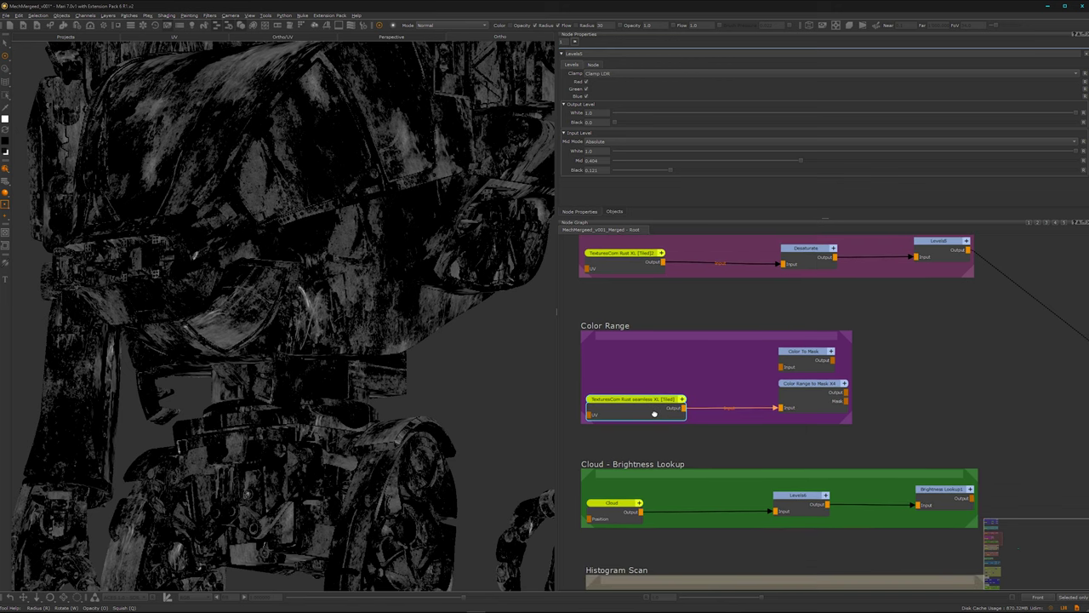
{"action": "key", "text": "v"}
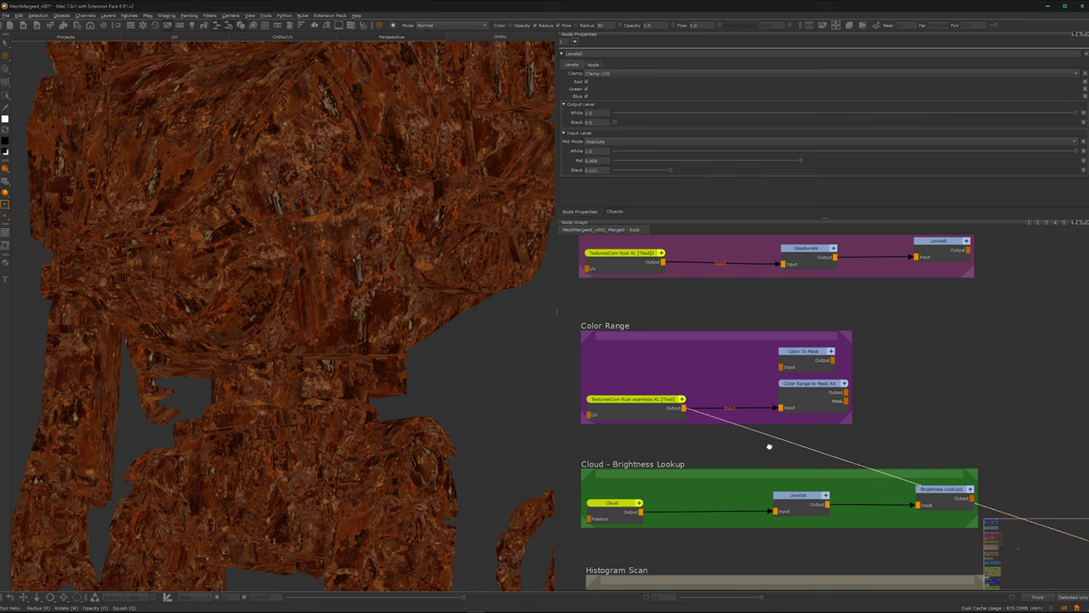
{"action": "middle_click_drag", "start_coordinate": [769, 446], "coordinate": [745, 450]}
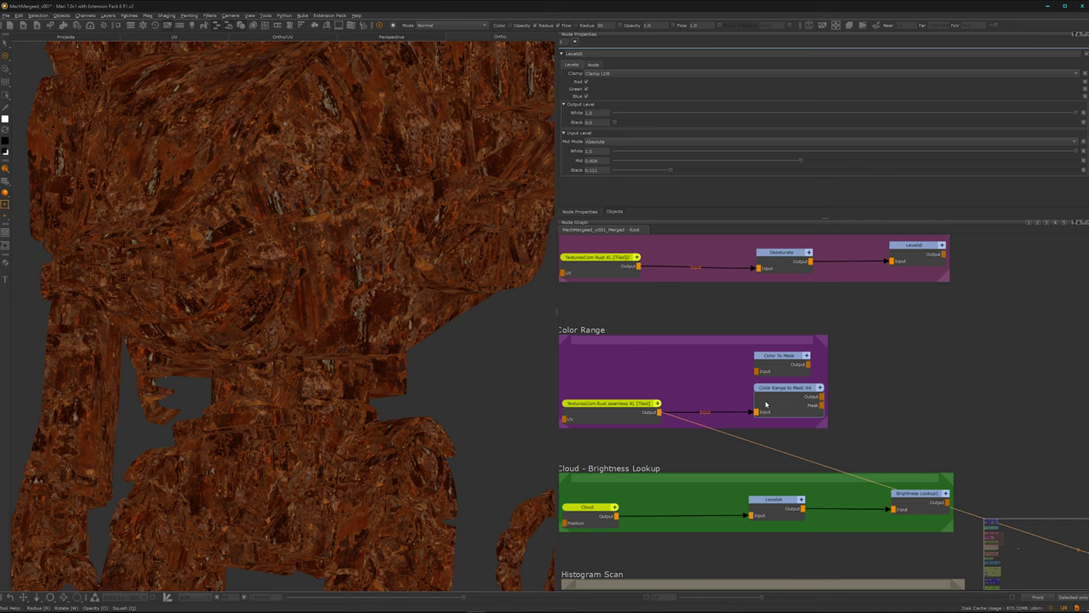
{"action": "middle_click_drag", "start_coordinate": [715, 443], "coordinate": [738, 460]}
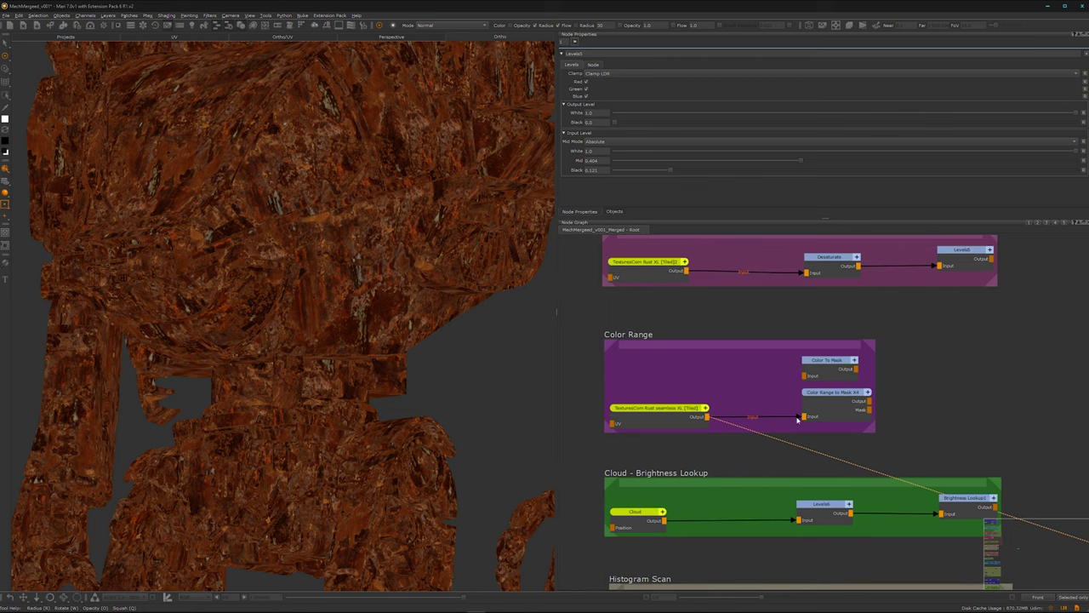
{"action": "middle_click_drag", "start_coordinate": [798, 418], "coordinate": [769, 416]}
{"action": "middle_click_drag", "start_coordinate": [336, 350], "coordinate": [339, 365]}
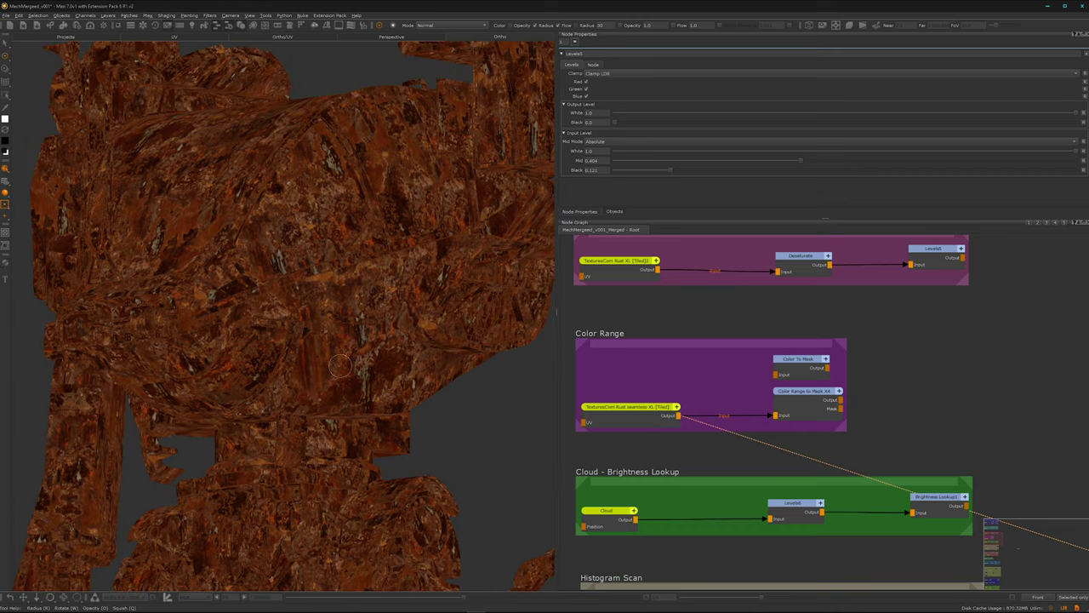
{"action": "left_click_drag", "start_coordinate": [339, 366], "coordinate": [231, 300], "text": "alt"}
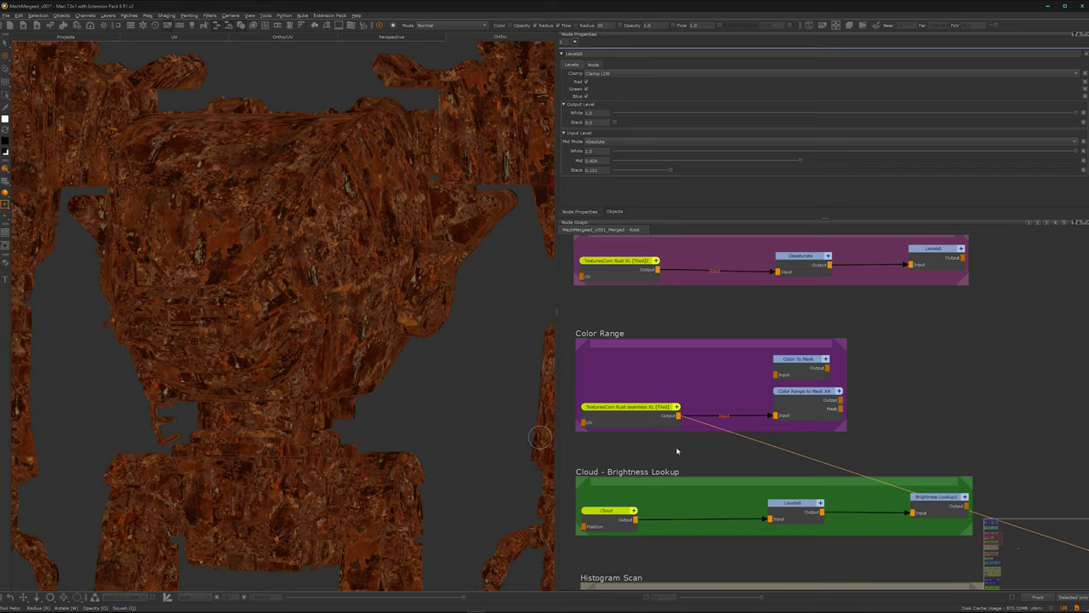
{"action": "middle_click_drag", "start_coordinate": [727, 455], "coordinate": [712, 455]}
{"action": "middle_click_drag", "start_coordinate": [645, 314], "coordinate": [676, 330]}
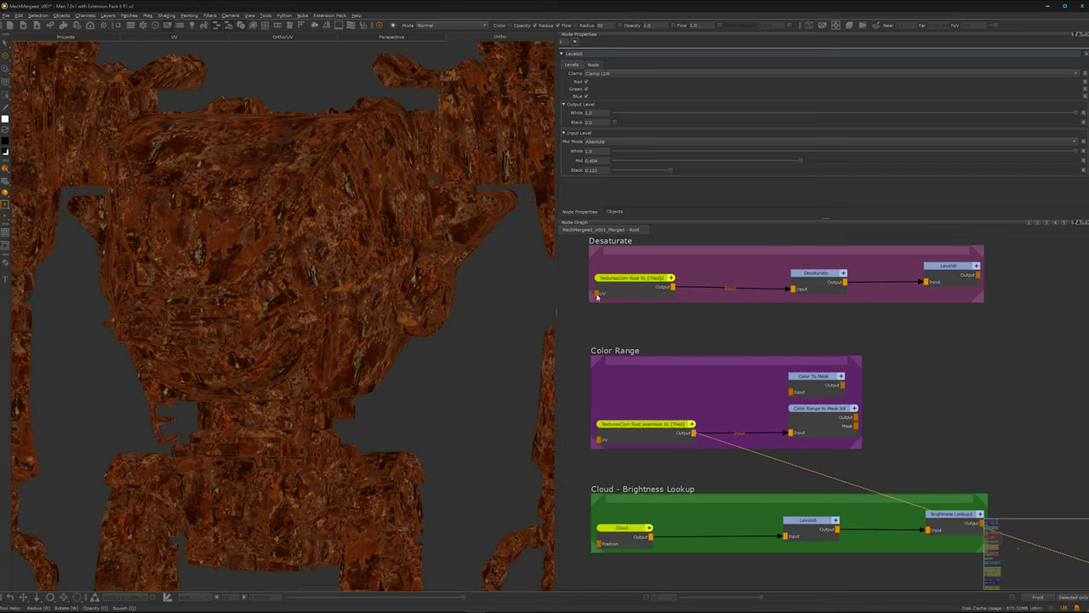
Preview the Color Range to Mask X4 node on the mech, open its properties and inspect the mask up close.
{"action": "middle_click_drag", "start_coordinate": [817, 414], "coordinate": [772, 409]}
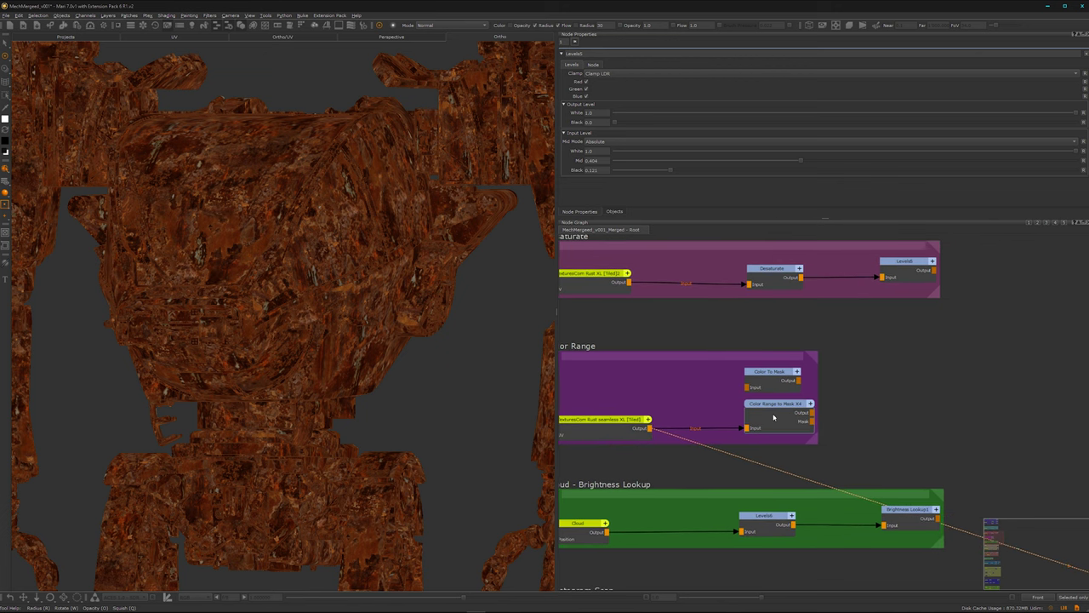
{"action": "key", "text": "v"}
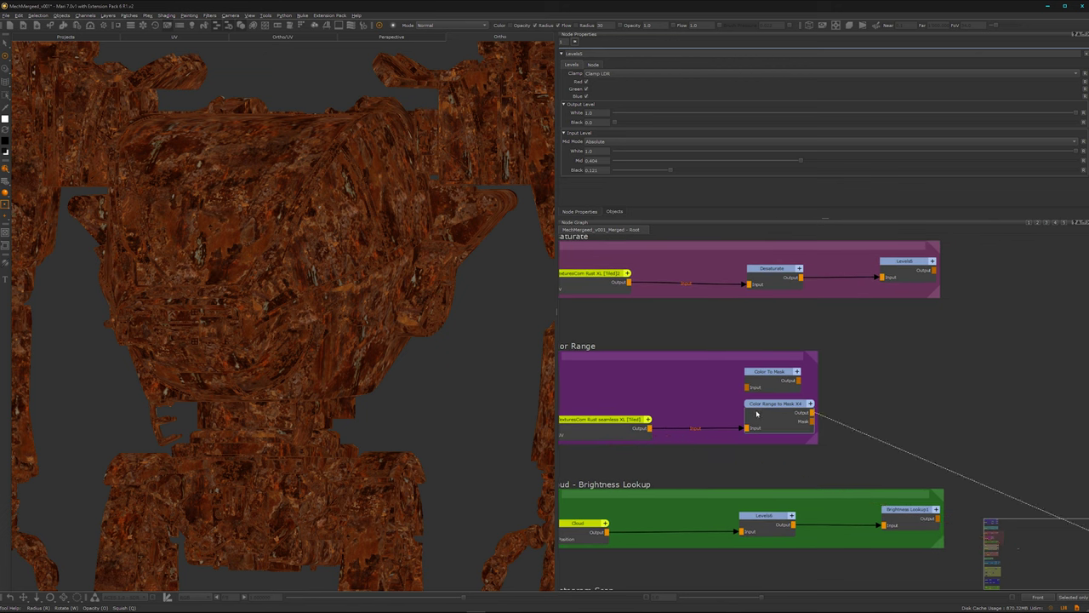
{"action": "left_click", "coordinate": [757, 413]}
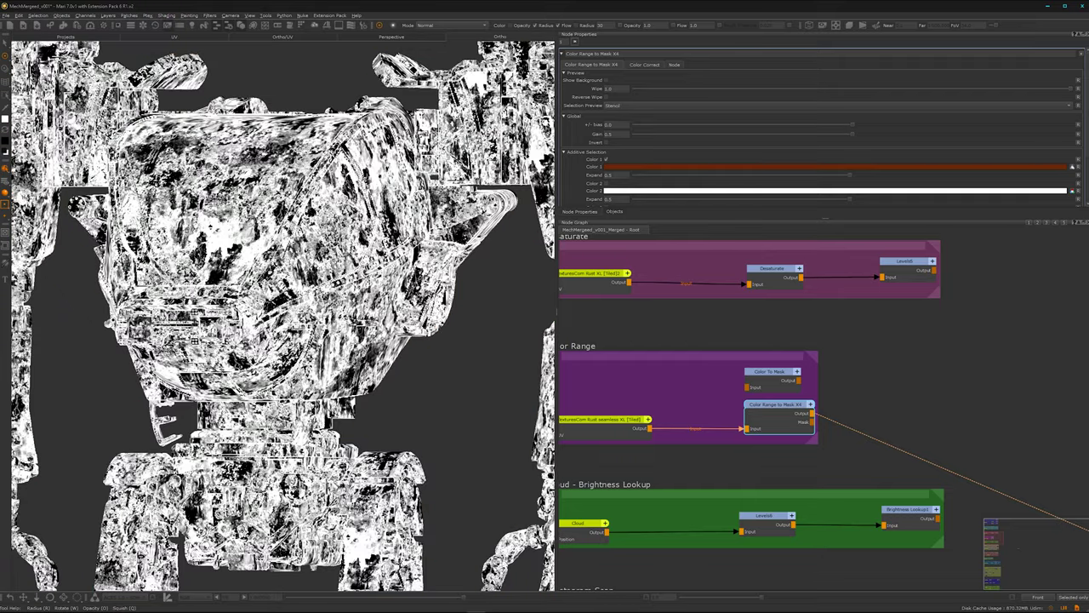
{"action": "left_click_drag", "start_coordinate": [349, 425], "coordinate": [237, 446], "text": "alt"}
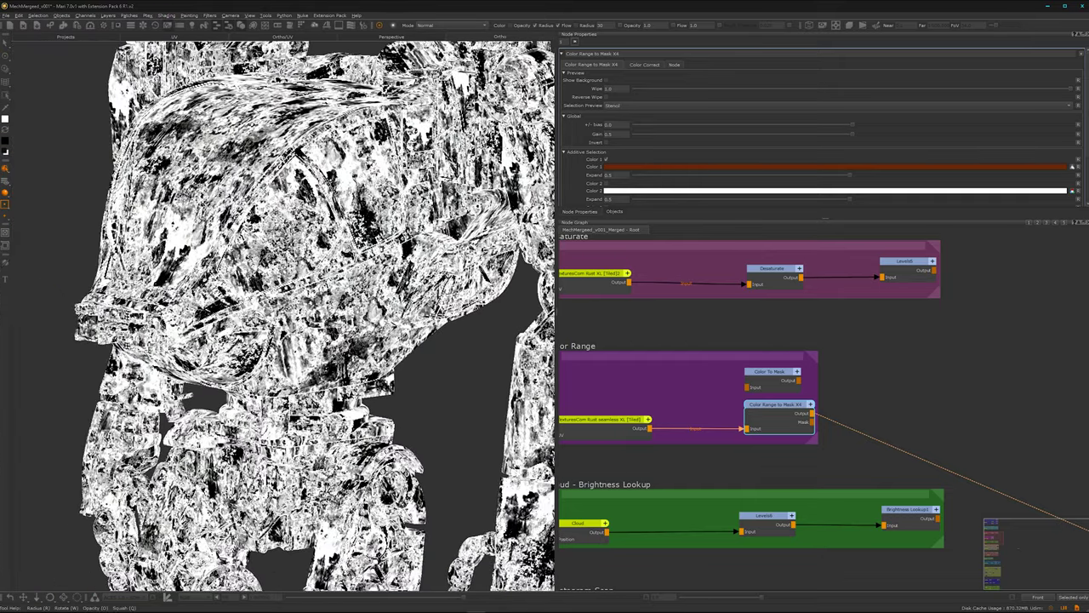
{"action": "right_click_drag", "start_coordinate": [237, 446], "coordinate": [266, 272], "text": "alt"}
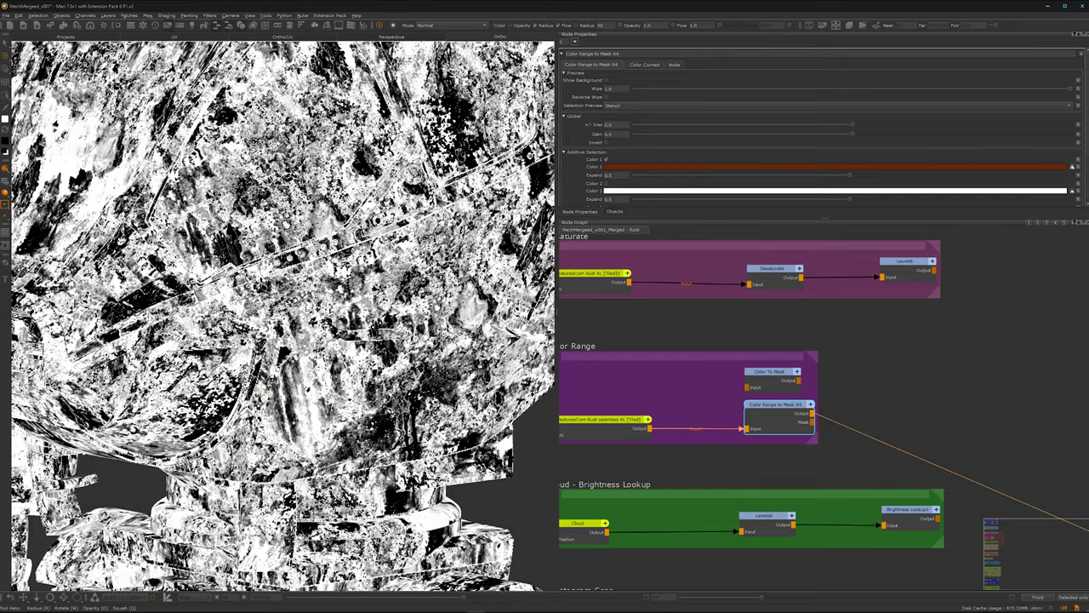
Reset Color 1 of the additive selection to white and enable Show Background in the preview.
{"action": "left_click", "coordinate": [1079, 168]}
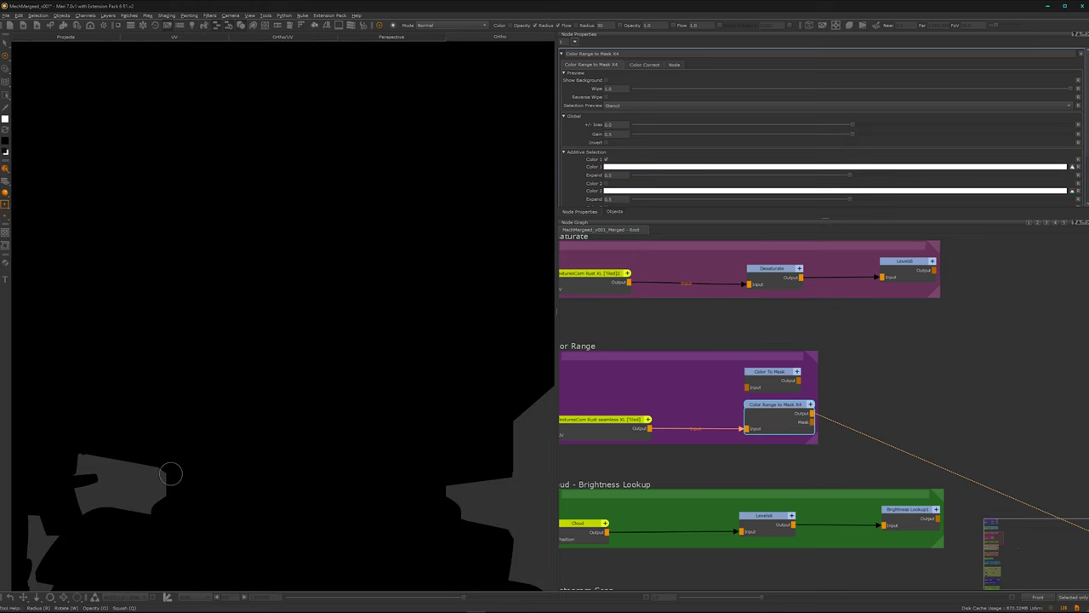
{"action": "middle_click_drag", "start_coordinate": [170, 474], "coordinate": [218, 428]}
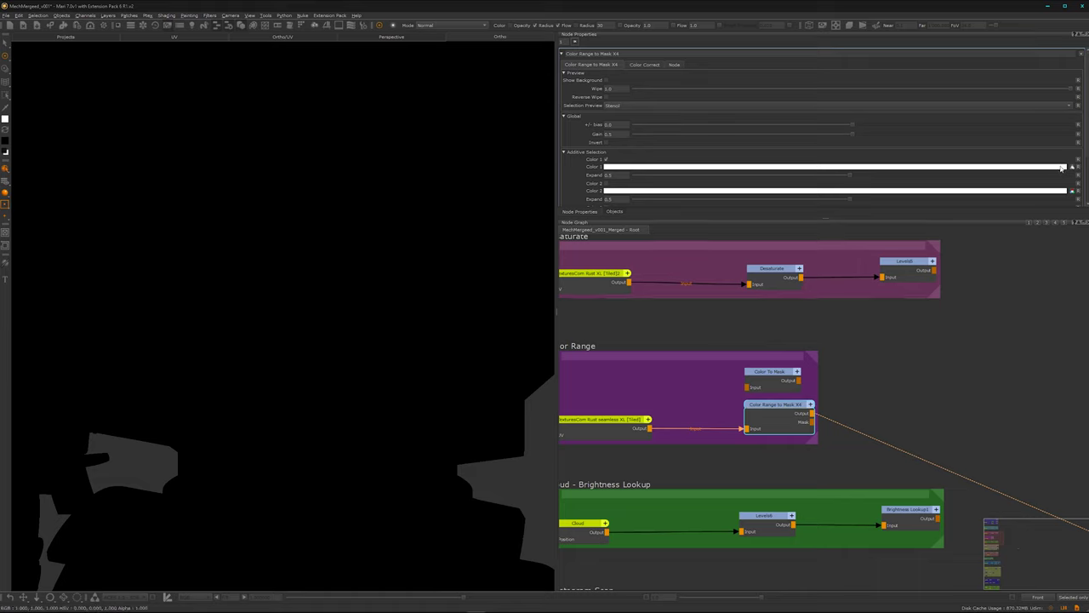
{"action": "left_click", "coordinate": [904, 158]}
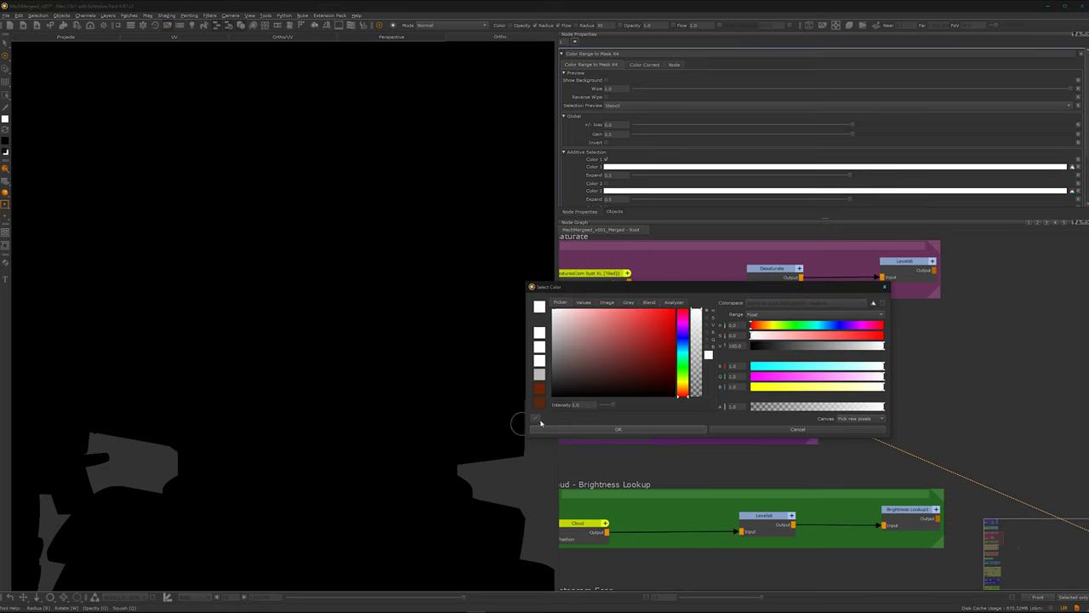
{"action": "left_click", "coordinate": [799, 429]}
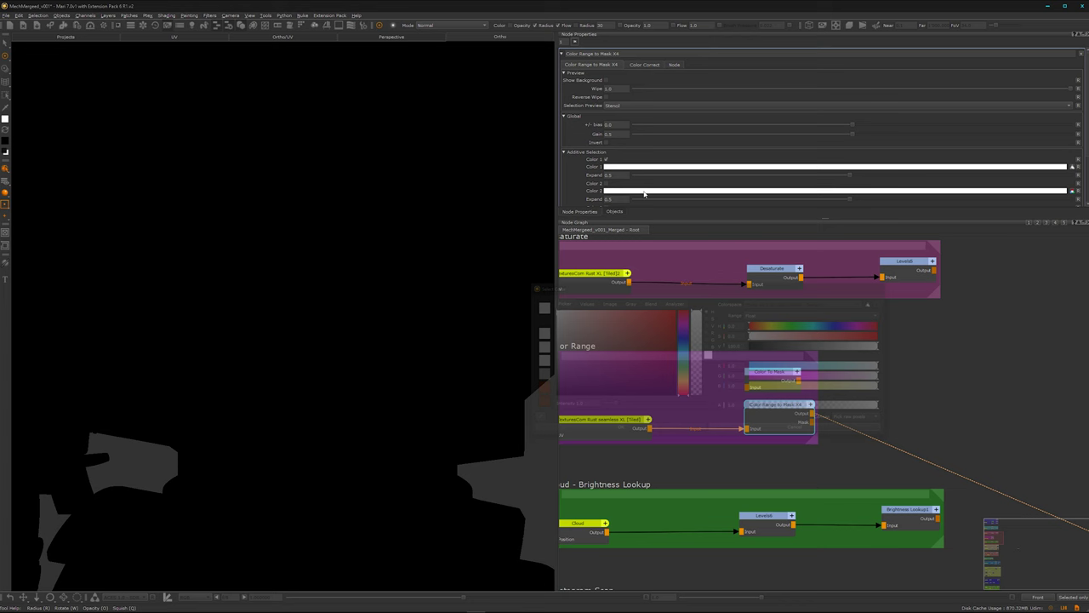
{"action": "left_click", "coordinate": [605, 80]}
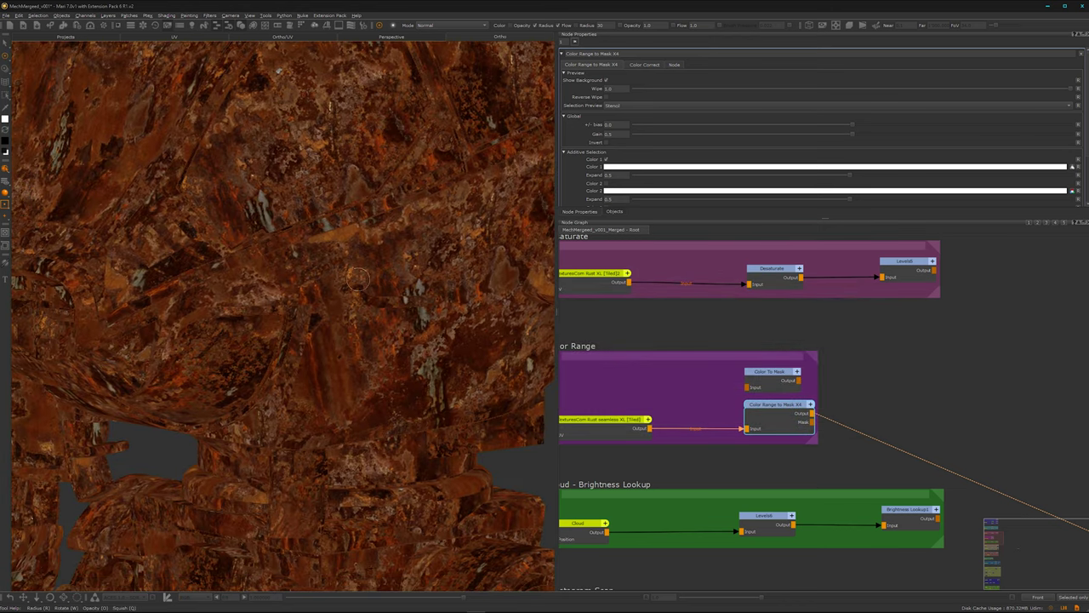
Sample a dark rust brown from the mech as Color 1 of the additive selection.
{"action": "left_click", "coordinate": [1065, 169]}
{"action": "left_click", "coordinate": [534, 418]}
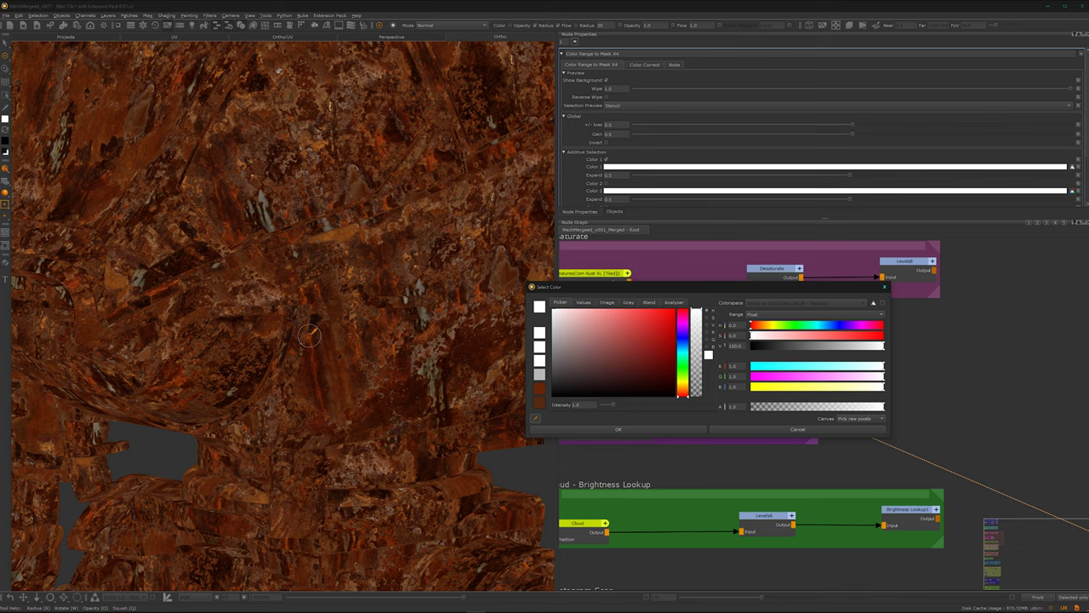
{"action": "left_click", "coordinate": [308, 335]}
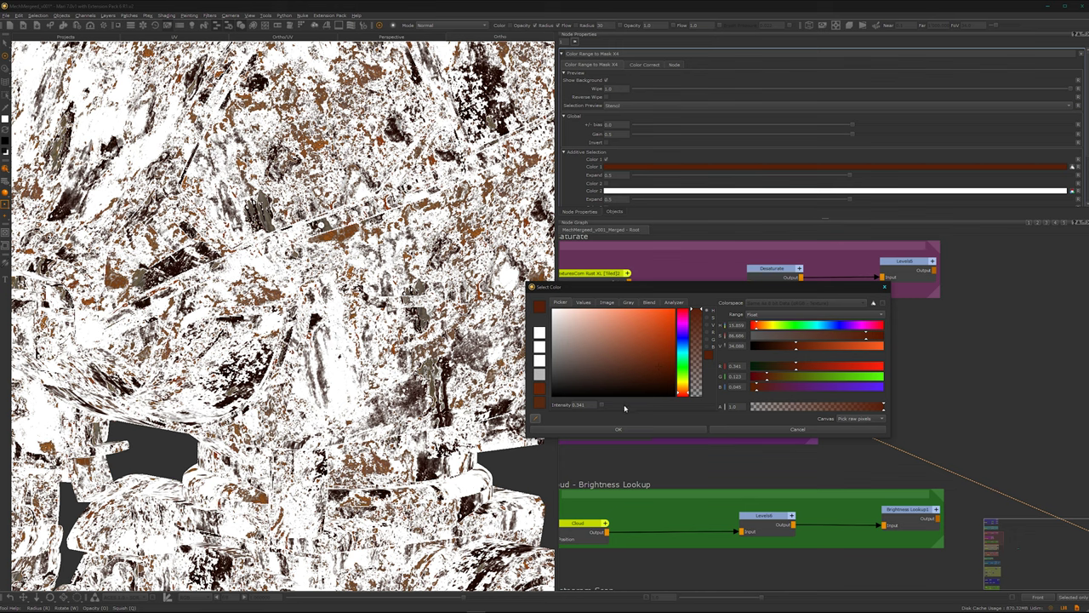
{"action": "left_click", "coordinate": [612, 428]}
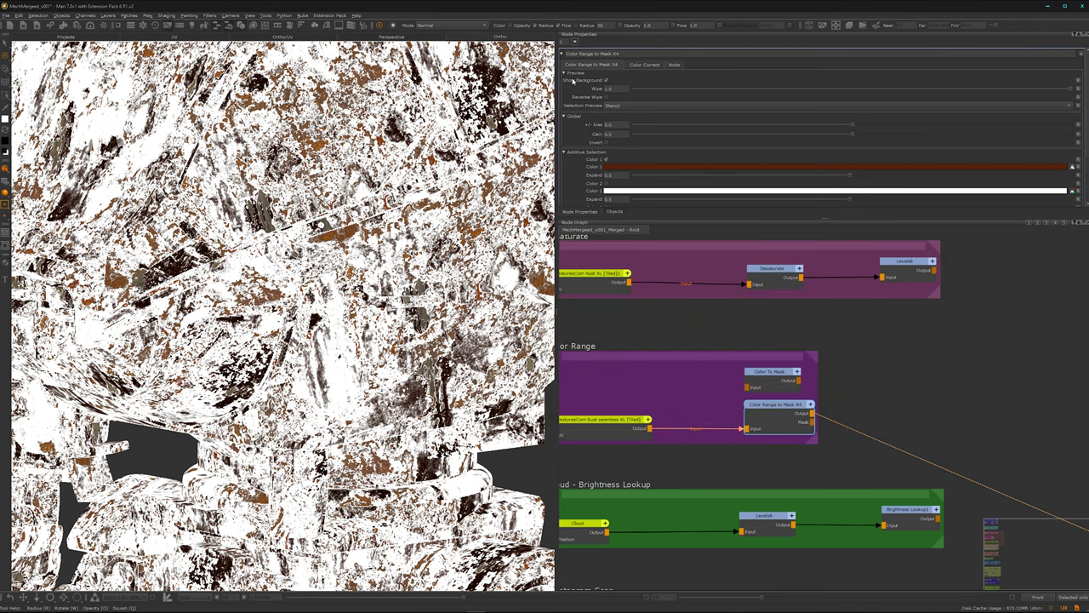
Disable Show Background and reduce the Expand value of Color 1 to about 0.2.
{"action": "left_click", "coordinate": [606, 80]}
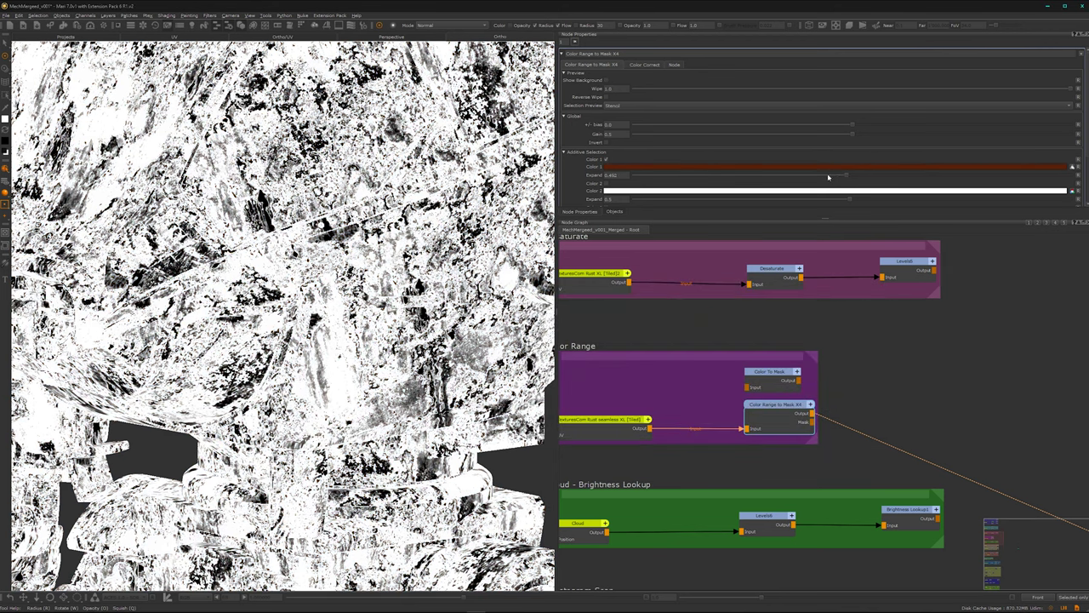
{"action": "left_click_drag", "start_coordinate": [828, 176], "coordinate": [721, 183]}
{"action": "right_click_drag", "start_coordinate": [413, 329], "coordinate": [281, 329], "text": "alt"}
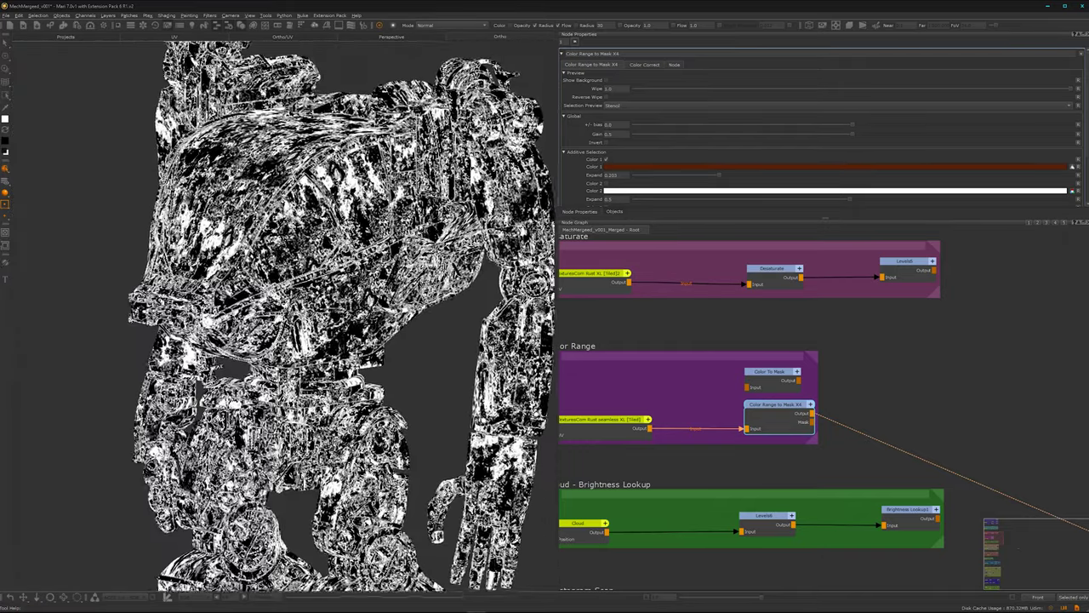
{"action": "left_click_drag", "start_coordinate": [196, 324], "coordinate": [295, 338], "text": "alt"}
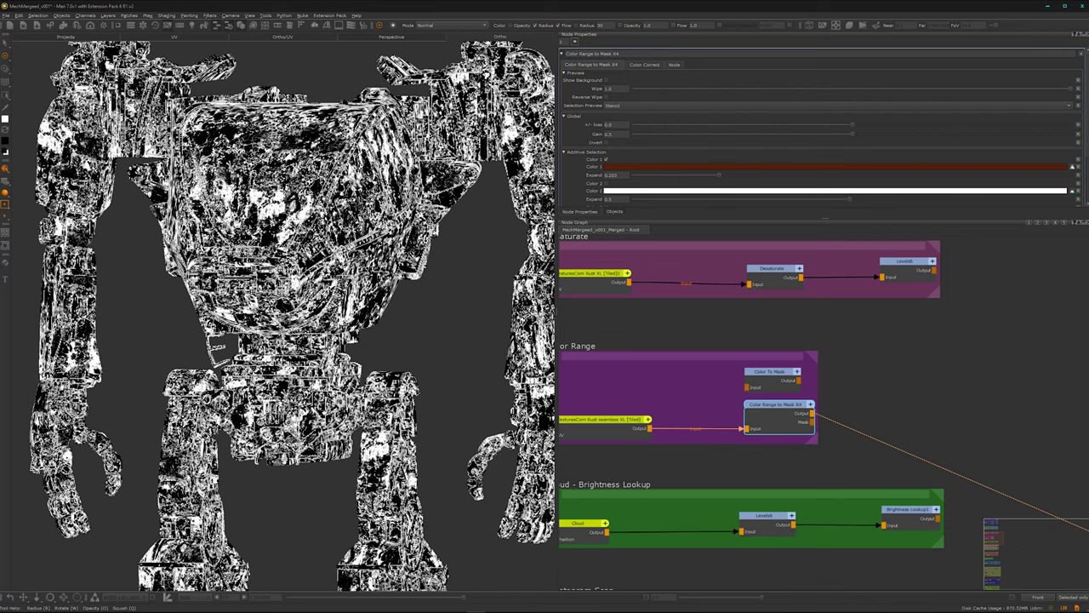
Examine the remaining additive color slots of the Color Range to Mask X4 node and its mask on the mech.
{"action": "scroll", "coordinate": [583, 140], "scroll_direction": "down", "scroll_amount": 3}
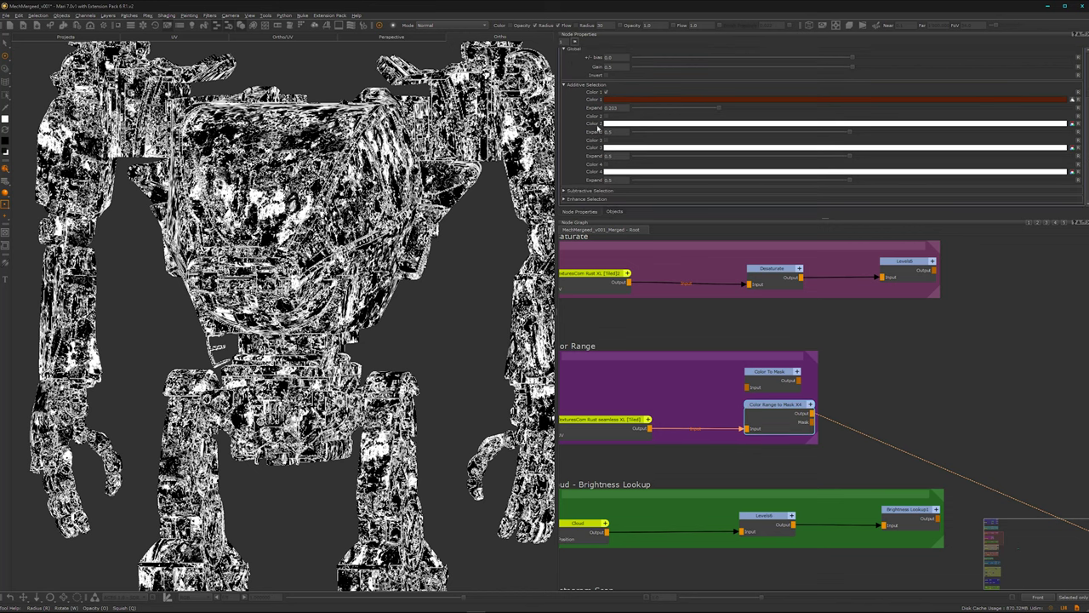
{"action": "scroll", "coordinate": [289, 332], "scroll_direction": "up", "scroll_amount": 5}
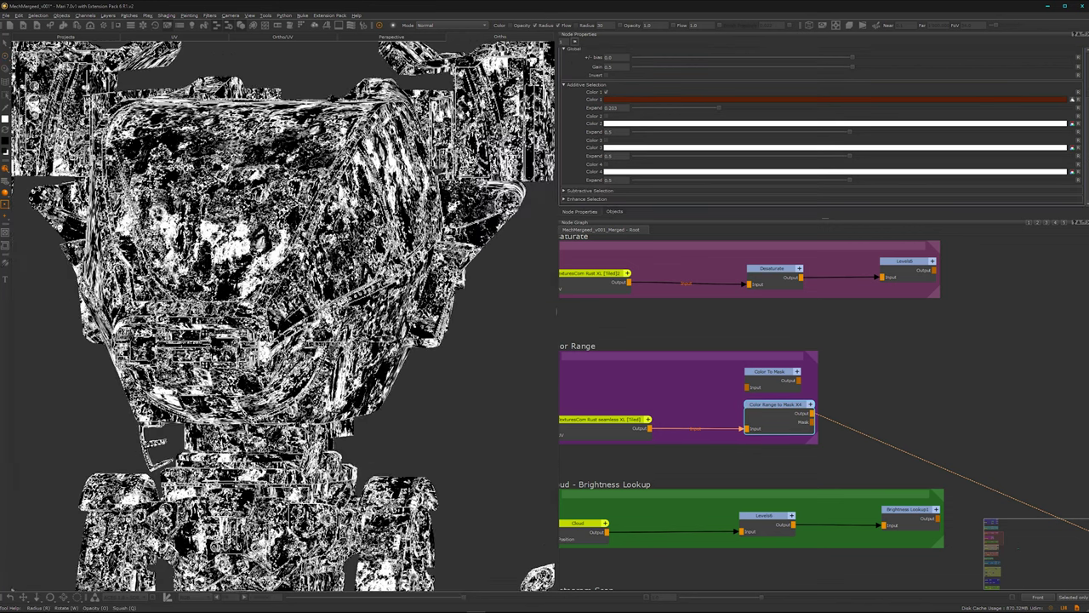
{"action": "scroll", "coordinate": [781, 446], "scroll_direction": "up", "scroll_amount": 2}
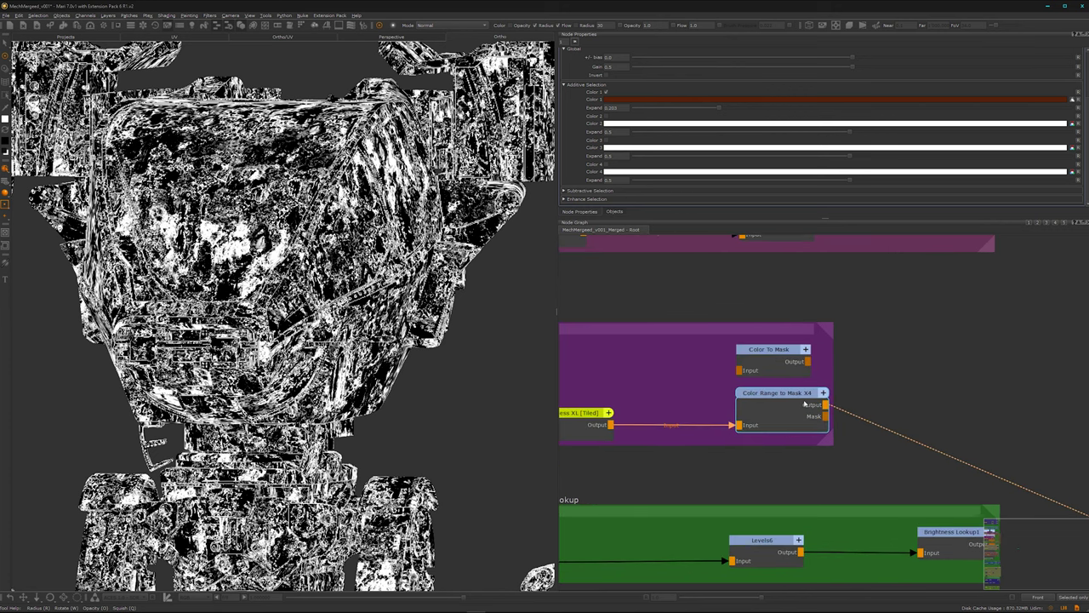
{"action": "middle_click_drag", "start_coordinate": [735, 478], "coordinate": [770, 476]}
{"action": "left_click_drag", "start_coordinate": [334, 373], "coordinate": [260, 385], "text": "alt"}
{"action": "right_click_drag", "start_coordinate": [260, 385], "coordinate": [223, 385], "text": "alt"}
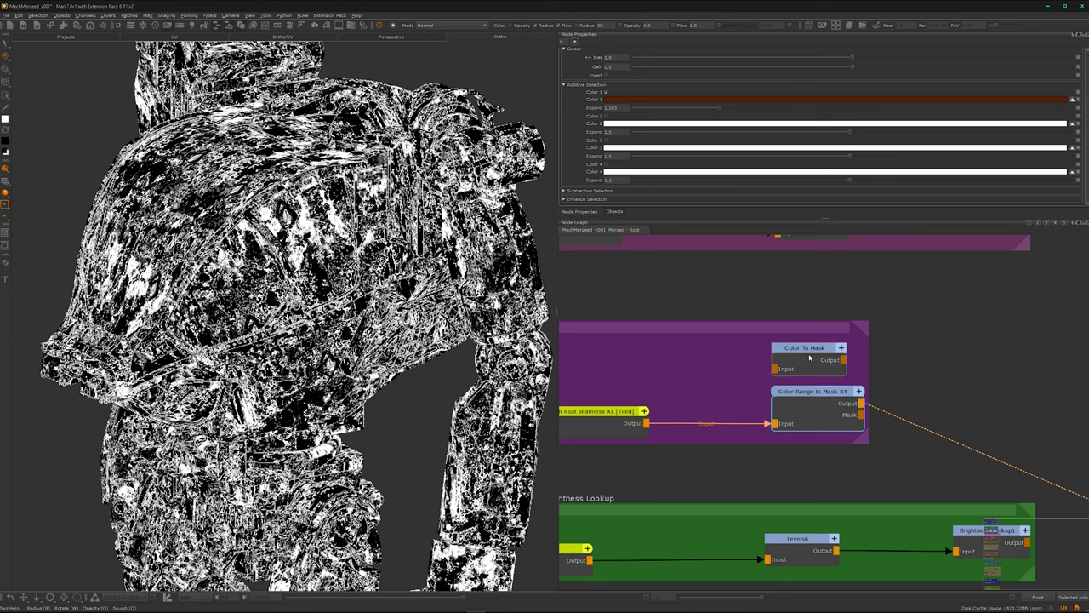
Preview the Color To Mask node, open its properties and connect the tiled rust texture's output to its input.
{"action": "left_click", "coordinate": [810, 359]}
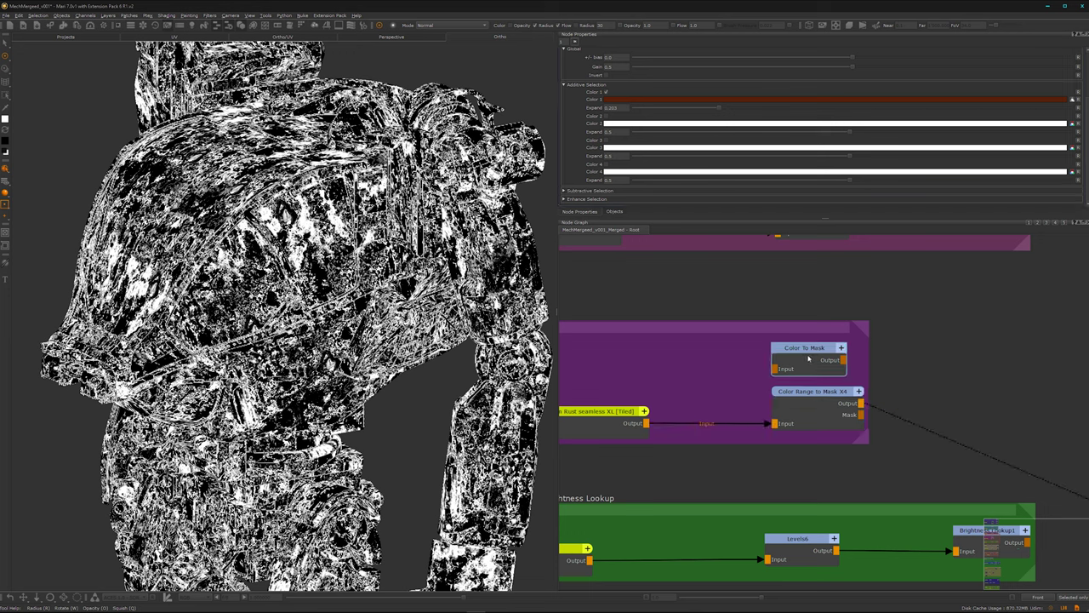
{"action": "key", "text": "1"}
{"action": "left_click", "coordinate": [802, 367]}
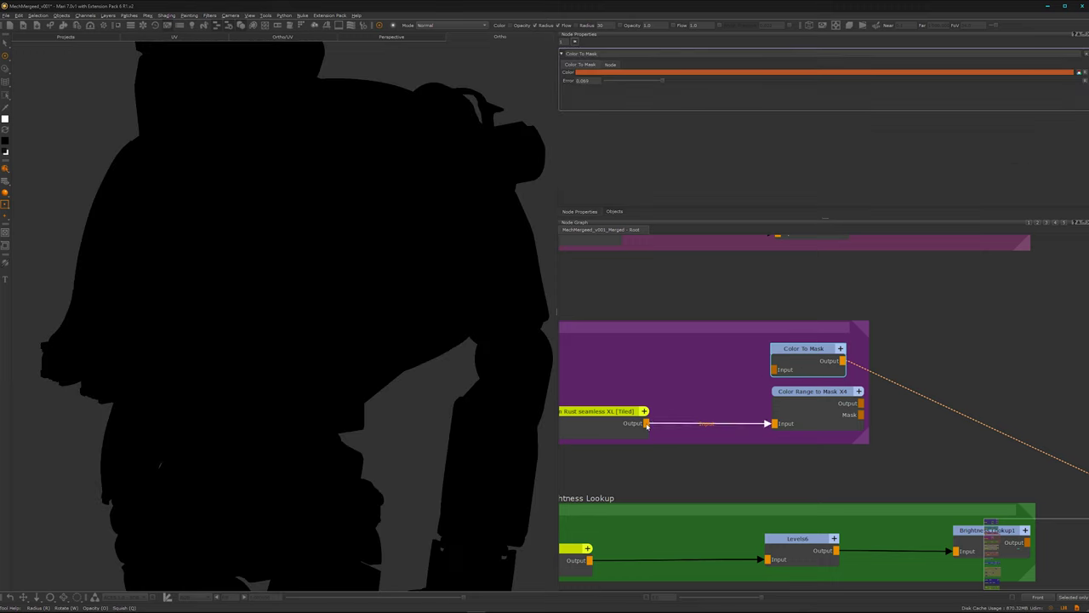
{"action": "left_click_drag", "start_coordinate": [646, 422], "coordinate": [774, 369]}
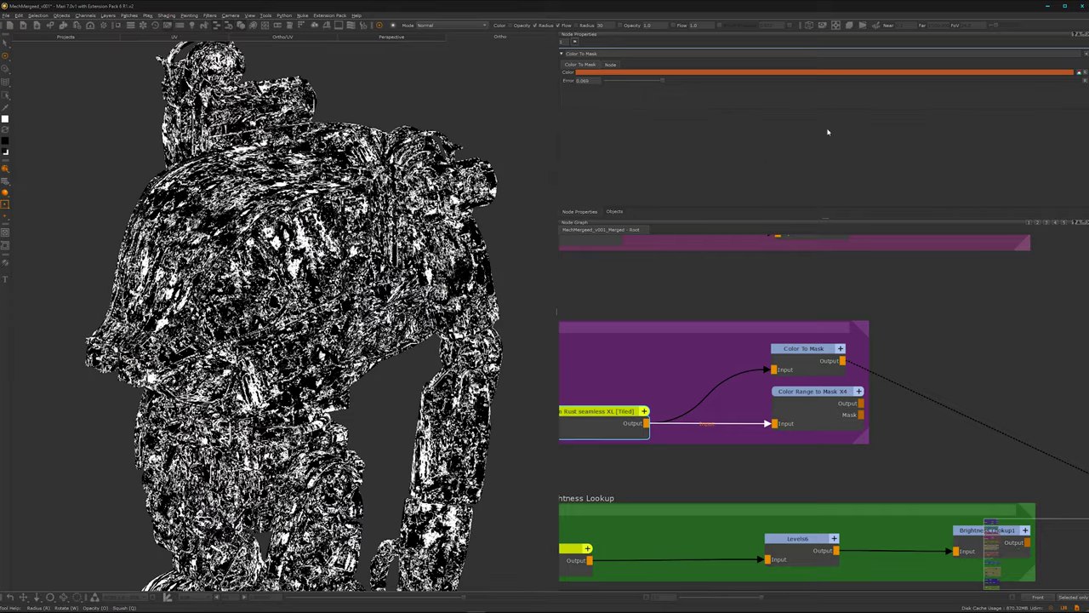
Reset the Color To Mask node's Error to 0.1 and its Color to white.
{"action": "left_click", "coordinate": [1085, 82]}
{"action": "left_click", "coordinate": [1085, 73]}
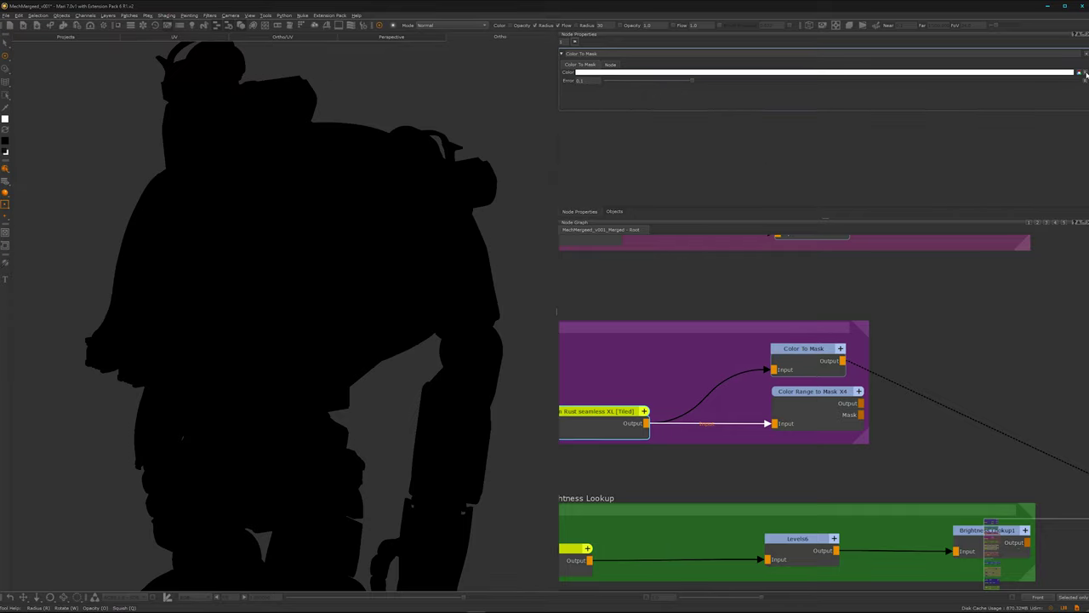
{"action": "middle_click_drag", "start_coordinate": [338, 397], "coordinate": [361, 344], "text": "alt"}
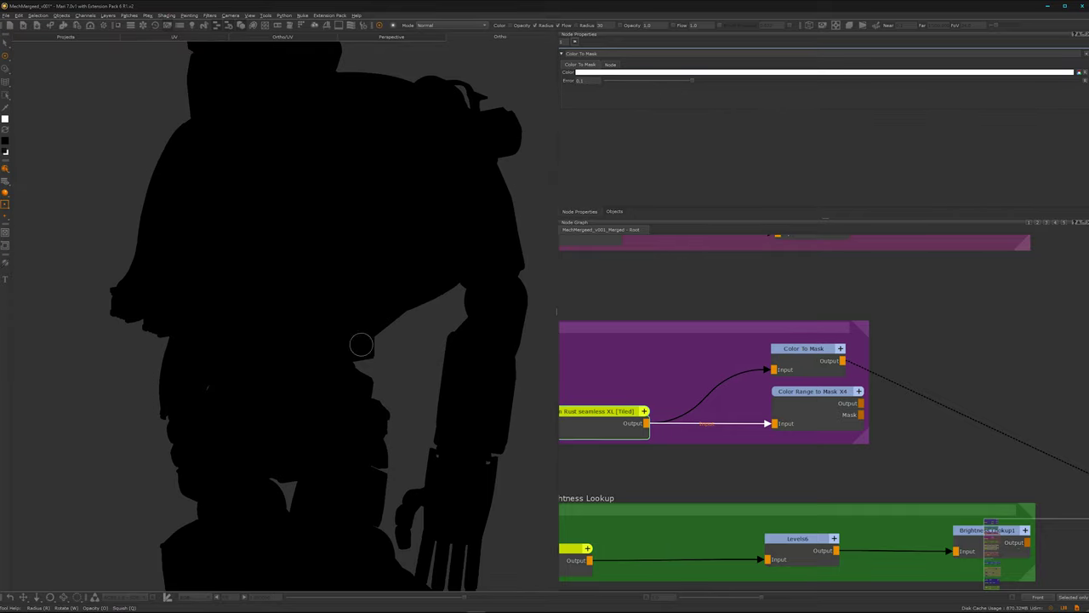
Preview the tiled rust texture, sample a dark rust brown from the mech as the Color To Mask node's Color, and preview its mask.
{"action": "left_click", "coordinate": [609, 429]}
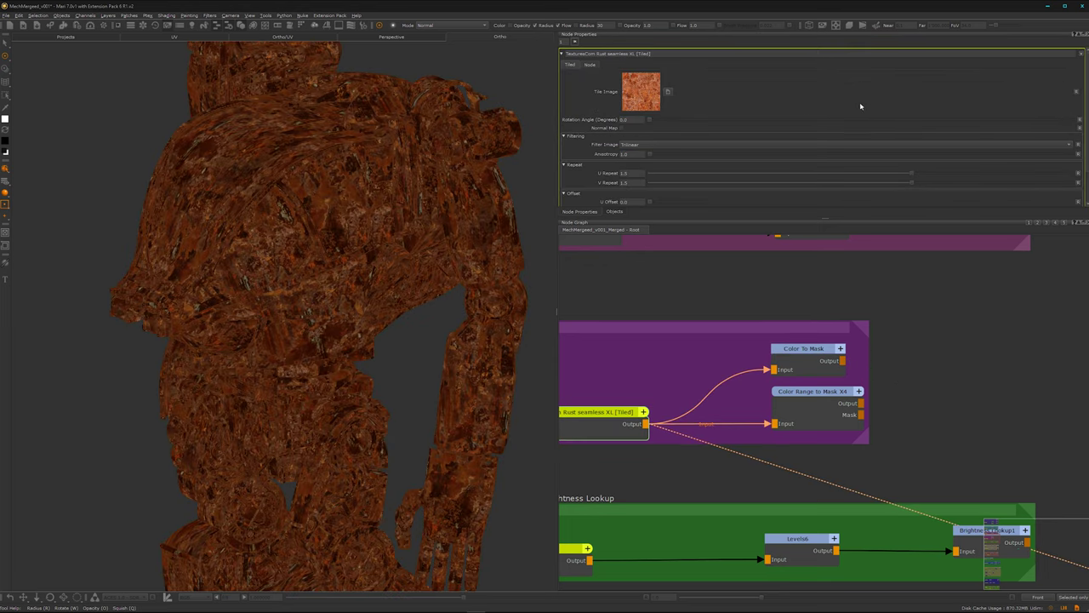
{"action": "left_click", "coordinate": [804, 351]}
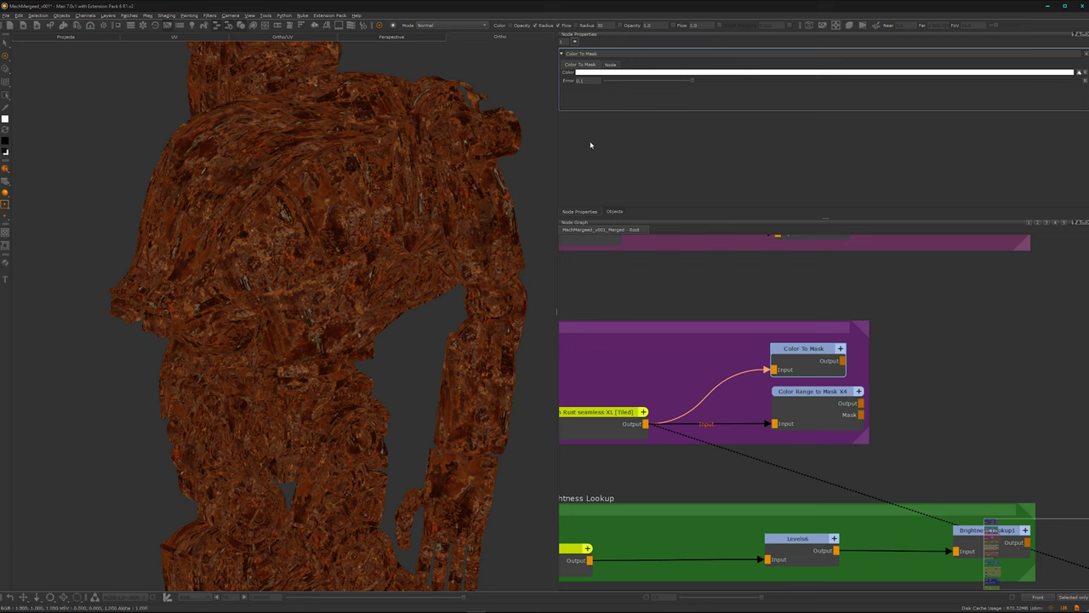
{"action": "left_click", "coordinate": [596, 71]}
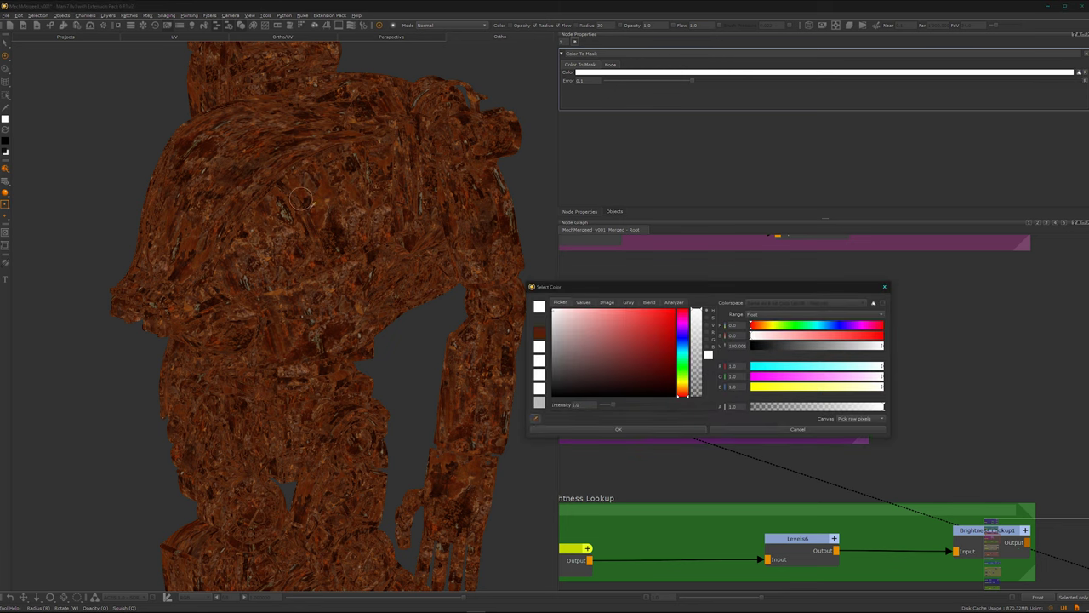
{"action": "left_click", "coordinate": [317, 218]}
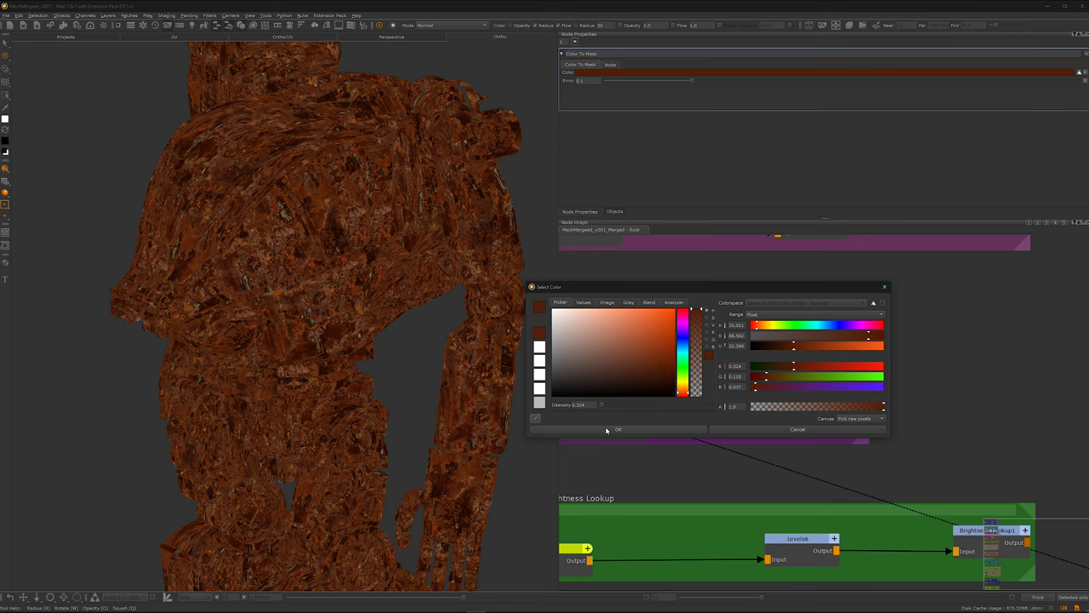
{"action": "left_click", "coordinate": [607, 429]}
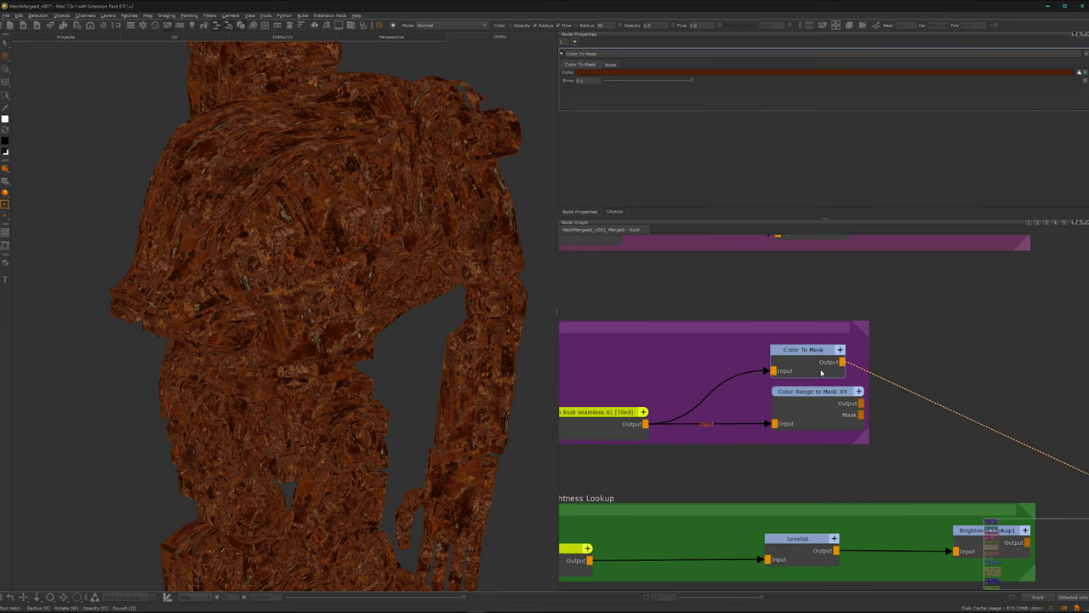
{"action": "left_click", "coordinate": [821, 373]}
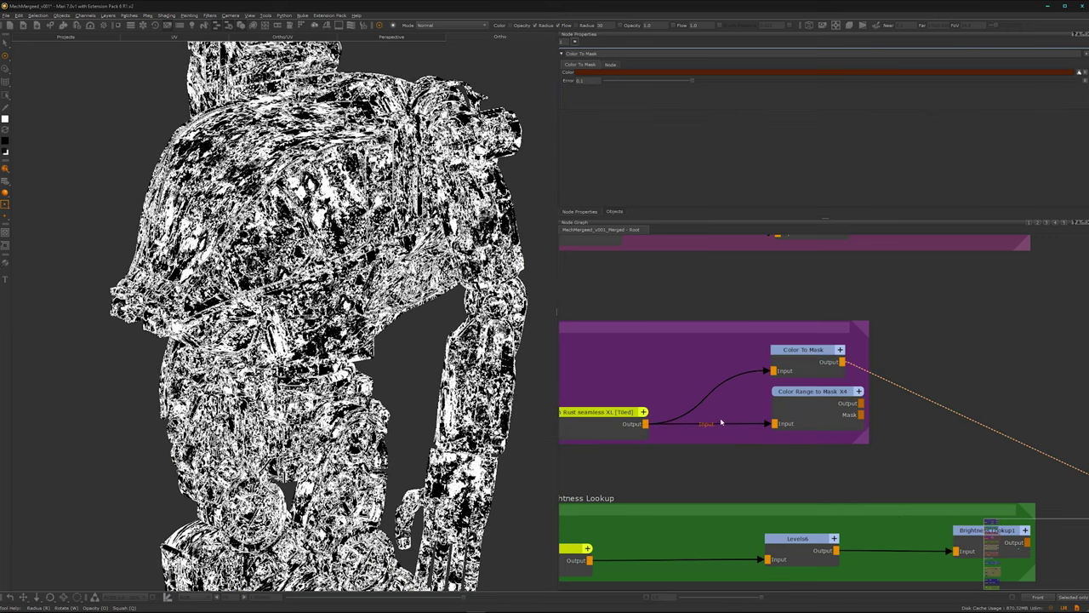
Open the Color Range to Mask X4 properties and preview the Cloud node of the Cloud - Brightness Lookup group on the mech.
{"action": "middle_click_drag", "start_coordinate": [802, 478], "coordinate": [755, 467]}
{"action": "left_click", "coordinate": [768, 394]}
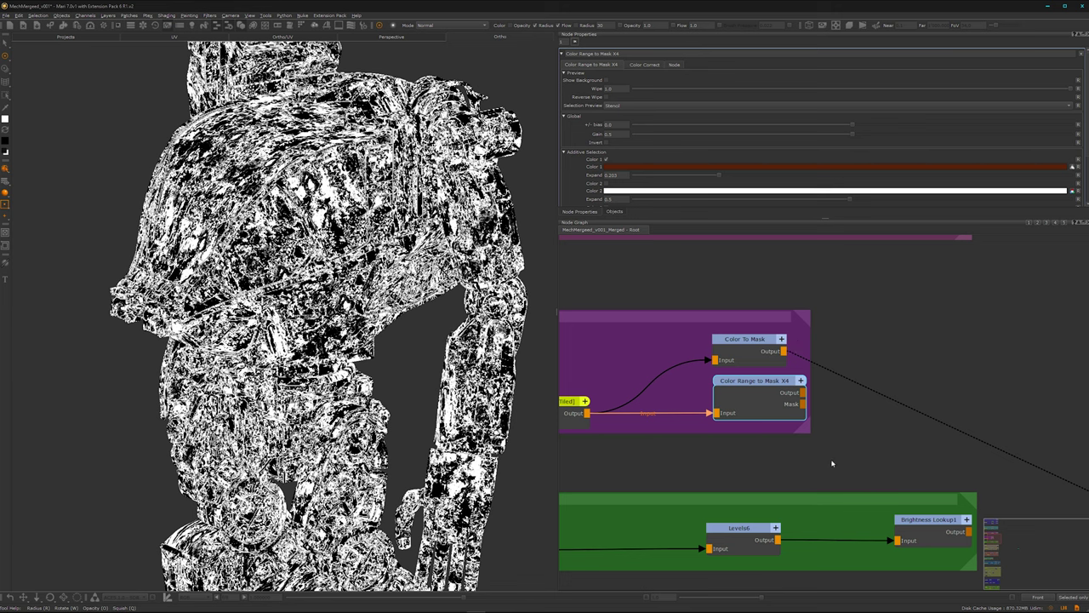
{"action": "scroll", "coordinate": [822, 461], "scroll_direction": "down", "scroll_amount": 4}
{"action": "middle_click_drag", "start_coordinate": [798, 449], "coordinate": [800, 343]}
{"action": "scroll", "coordinate": [742, 432], "scroll_direction": "up", "scroll_amount": 1}
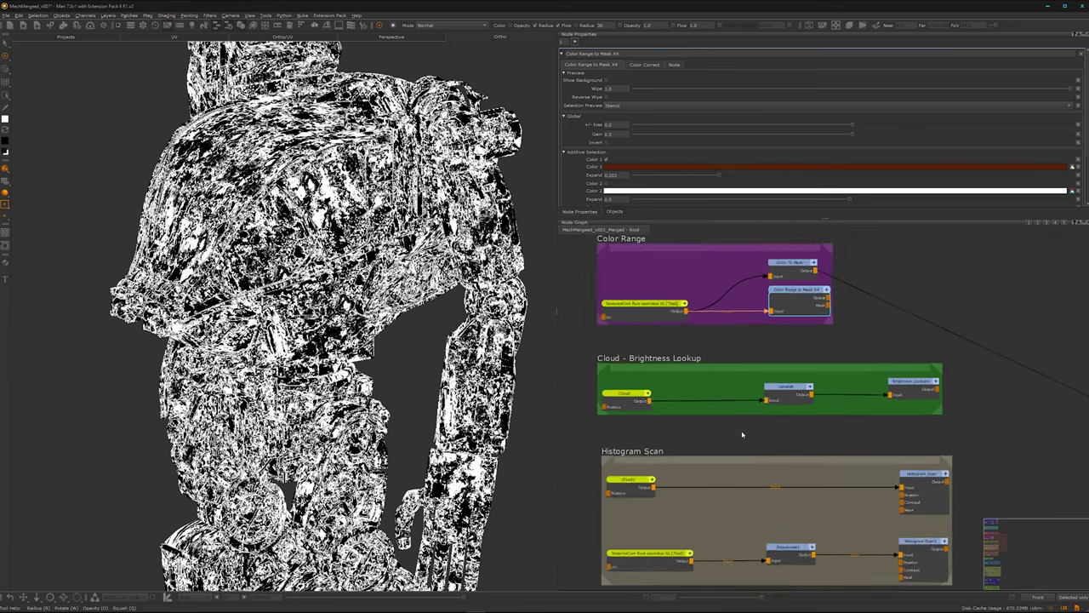
{"action": "scroll", "coordinate": [742, 435], "scroll_direction": "up", "scroll_amount": 3}
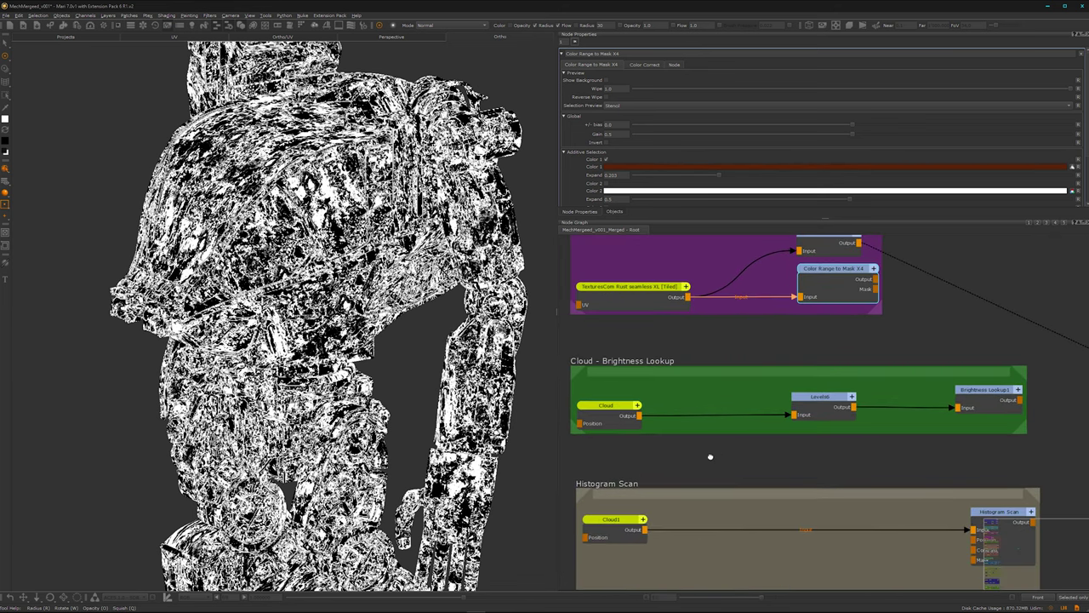
{"action": "mouse_move", "coordinate": [710, 457]}
{"action": "middle_mouse_down"}
{"action": "mouse_move", "coordinate": [724, 463]}
{"action": "mouse_move", "coordinate": [730, 447]}
{"action": "middle_mouse_up"}
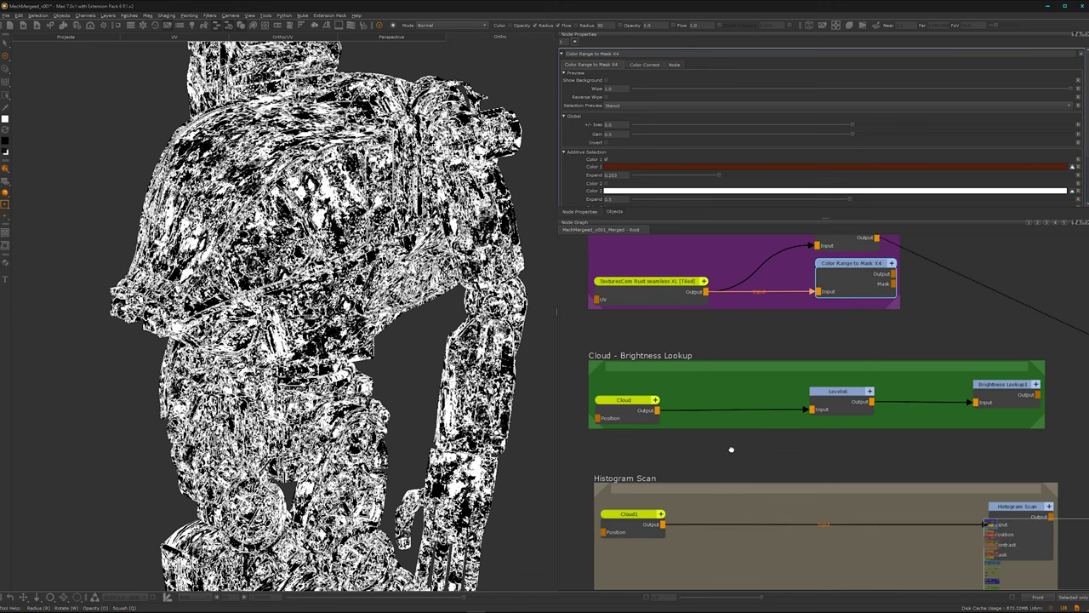
{"action": "left_click", "coordinate": [633, 421]}
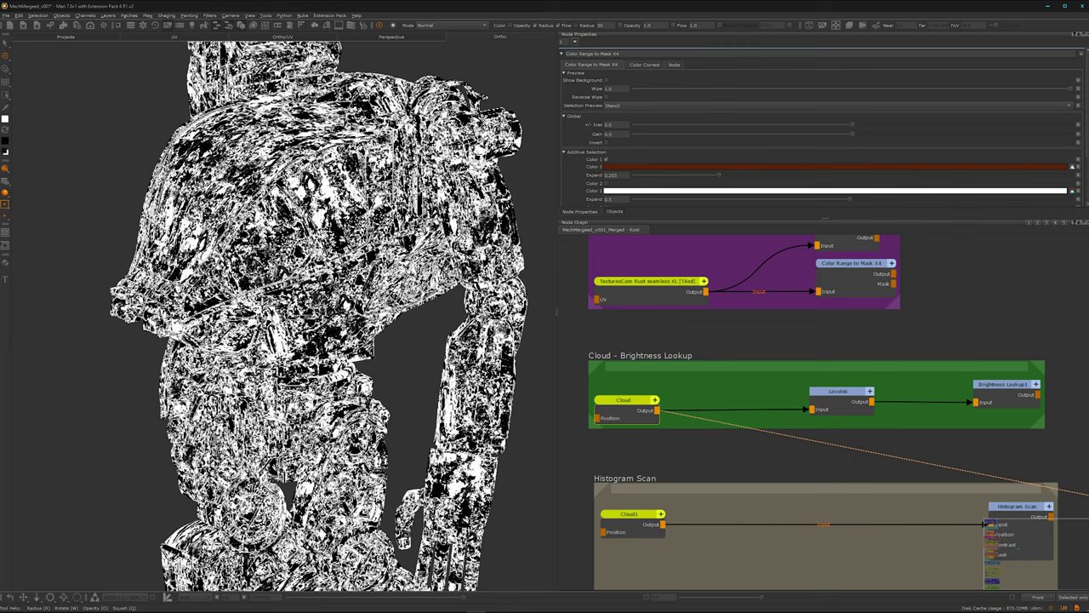
{"action": "middle_click_drag", "start_coordinate": [237, 421], "coordinate": [184, 372], "text": "alt"}
{"action": "middle_click_drag", "start_coordinate": [986, 409], "coordinate": [942, 417]}
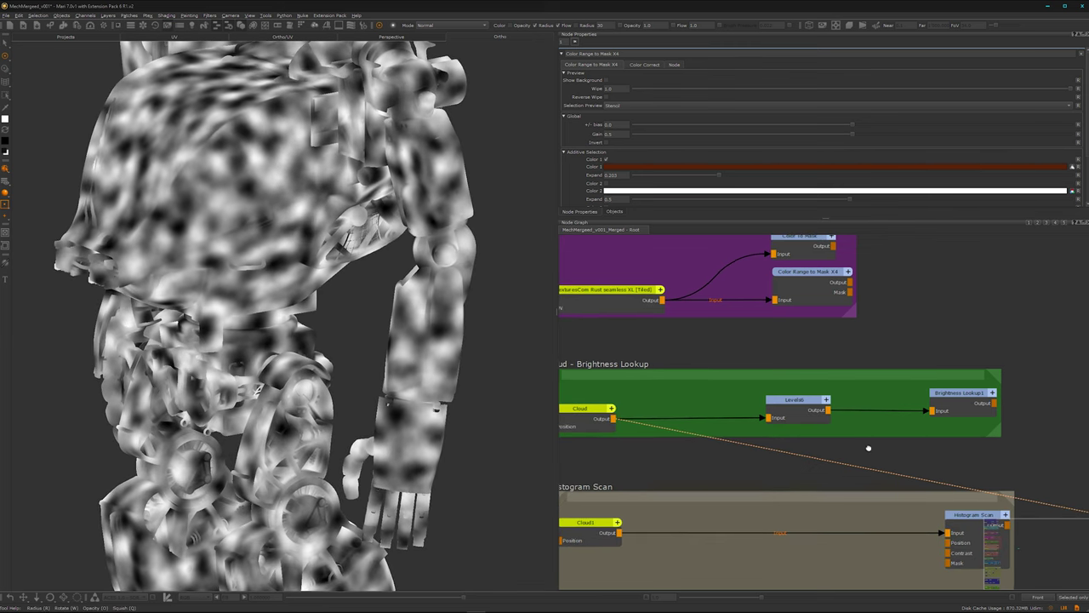
Preview the Levels node in the Cloud - Brightness Lookup group and open its properties.
{"action": "left_click", "coordinate": [792, 414]}
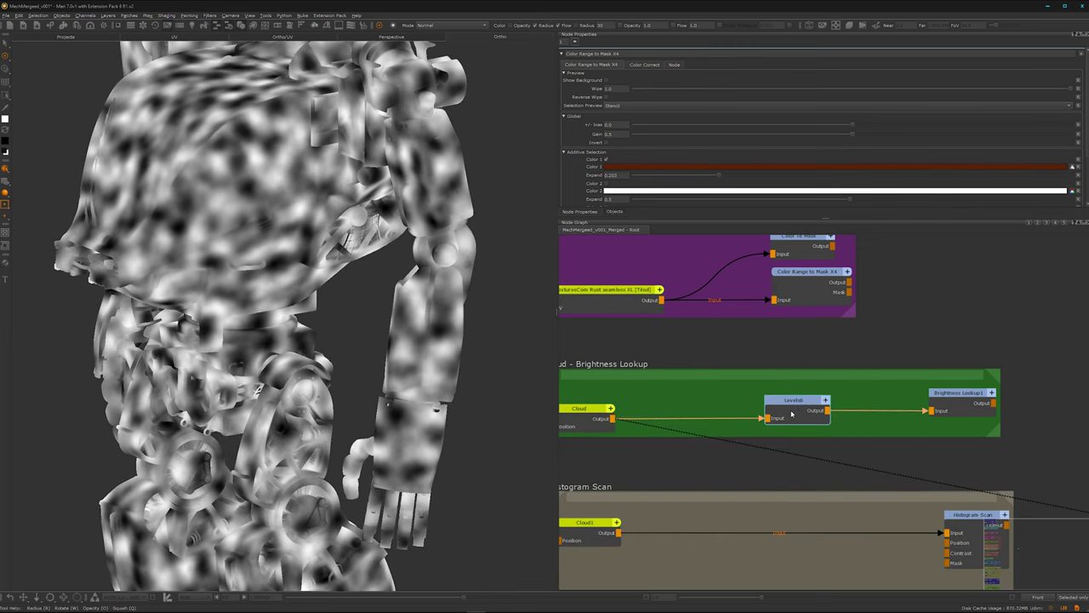
{"action": "left_click", "coordinate": [792, 414]}
{"action": "key", "text": "v"}
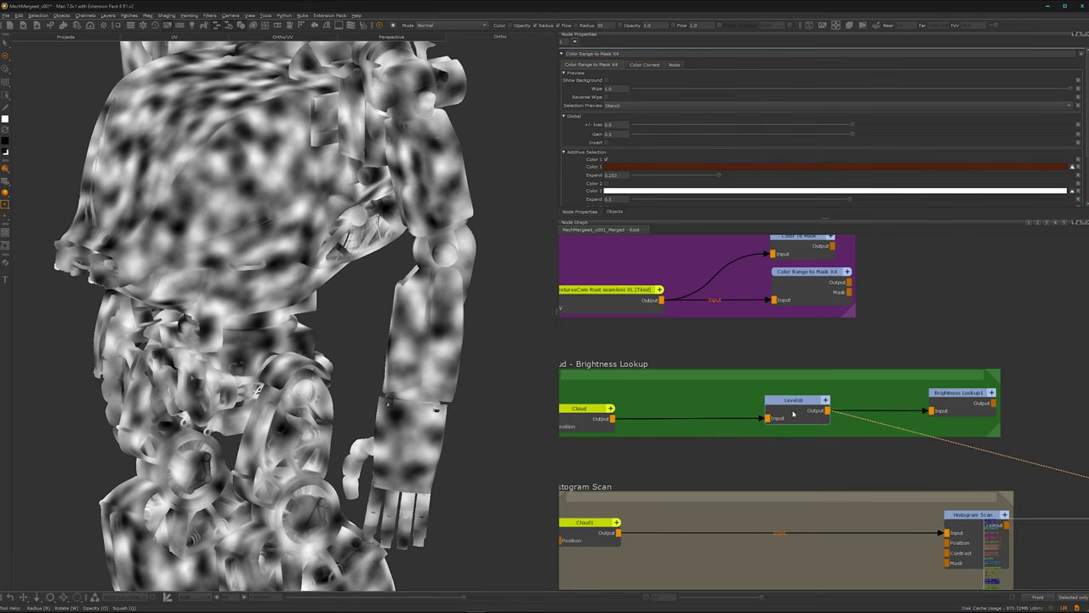
{"action": "double_click", "coordinate": [794, 414]}
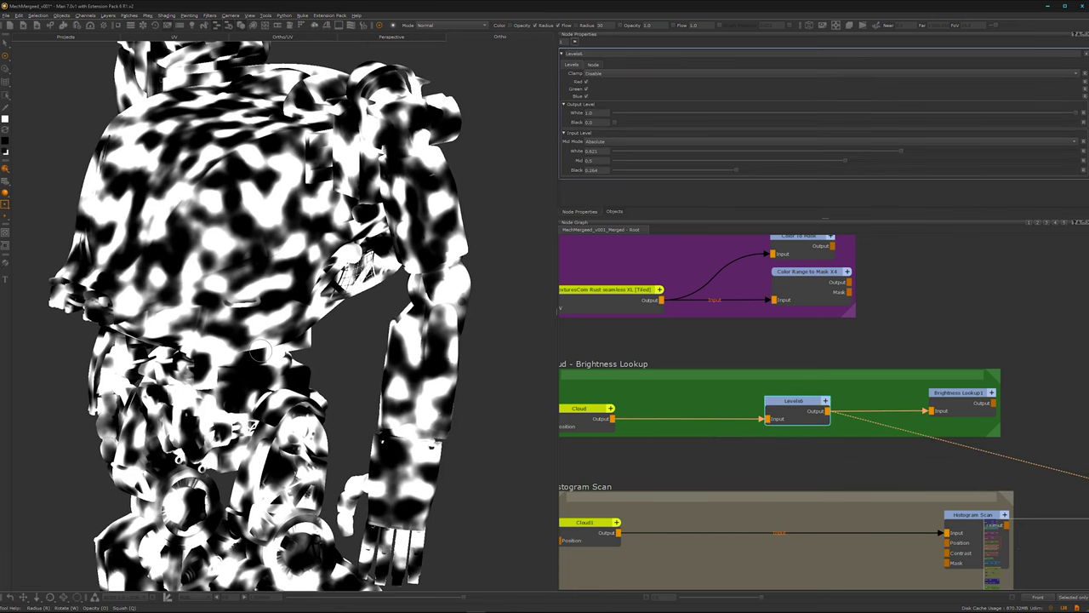
Preview the Brightness Lookup node's result on the mech and open its properties.
{"action": "middle_click_drag", "start_coordinate": [940, 465], "coordinate": [845, 476]}
{"action": "left_click", "coordinate": [862, 417]}
{"action": "key", "text": "v"}
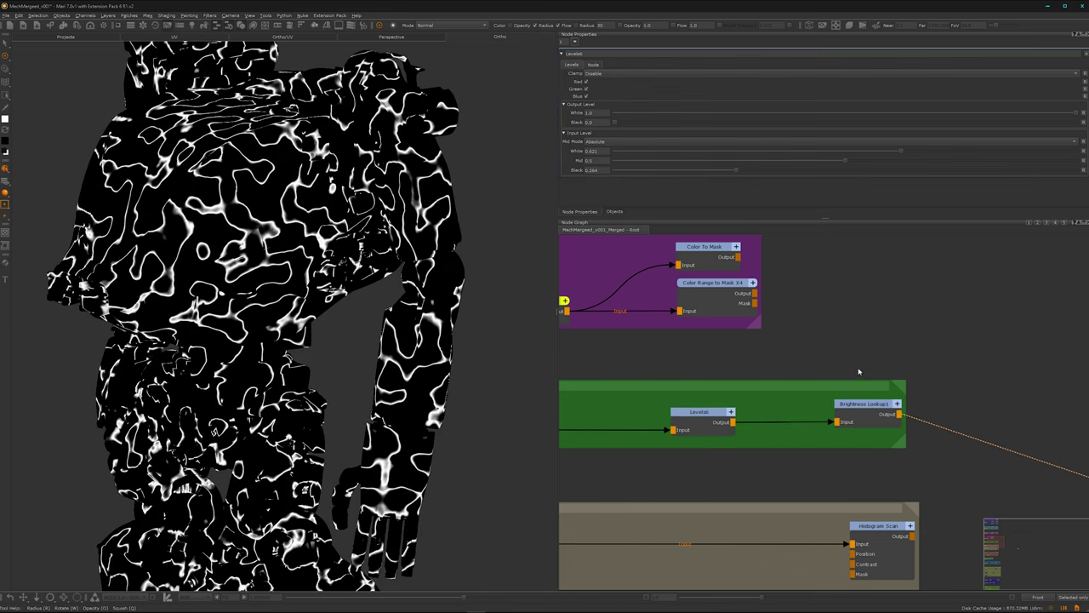
{"action": "left_click", "coordinate": [867, 414]}
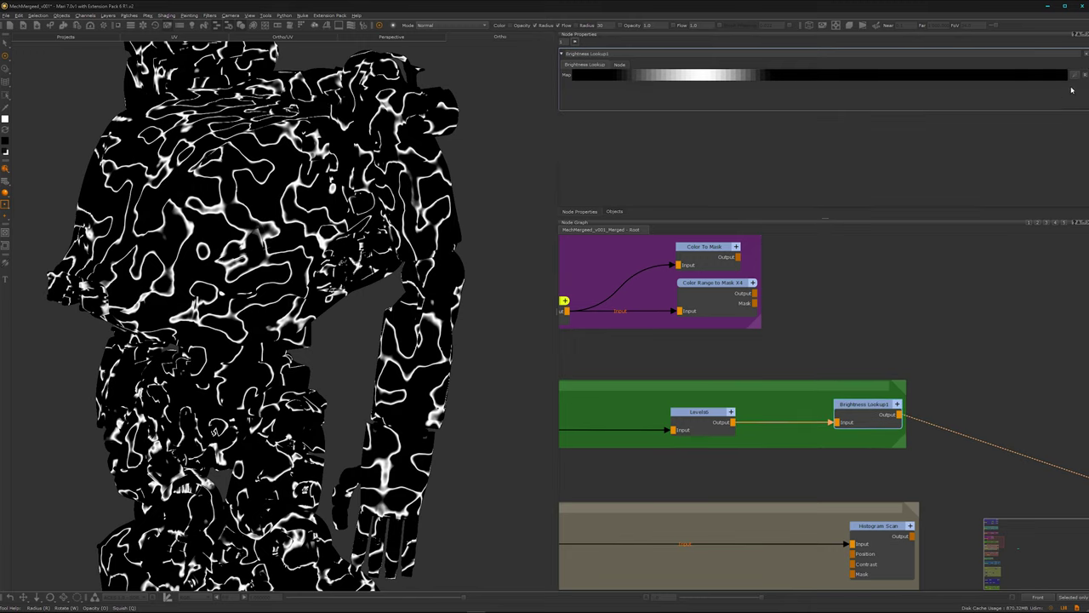
Open and enlarge the Brightness Lookup map's curve editor, shift the curve points around the white peak, and close the editor.
{"action": "left_click", "coordinate": [1073, 76]}
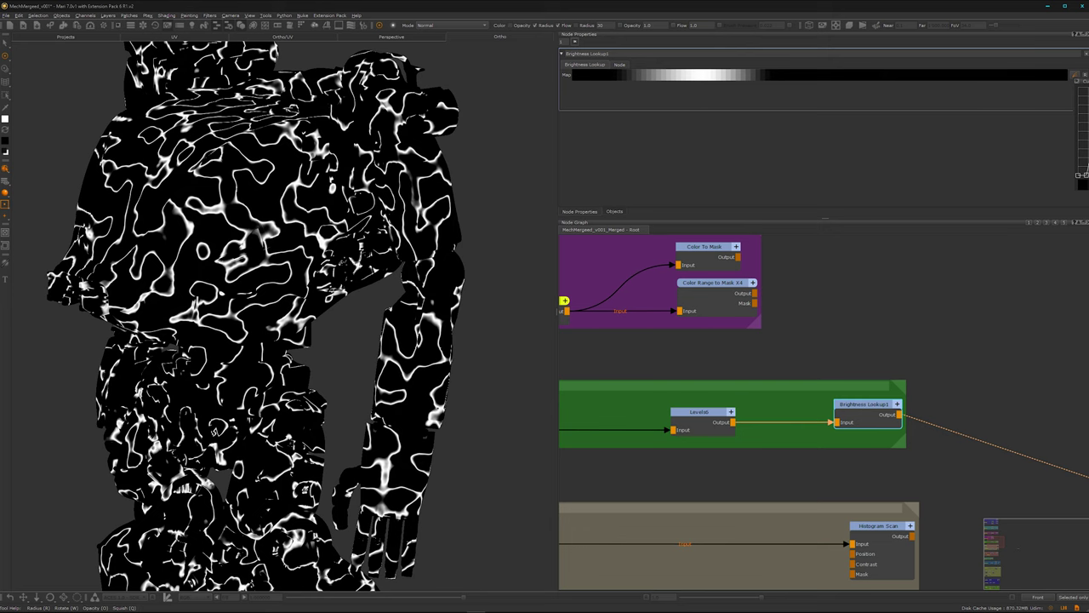
{"action": "left_click_drag", "start_coordinate": [1079, 175], "coordinate": [346, 198]}
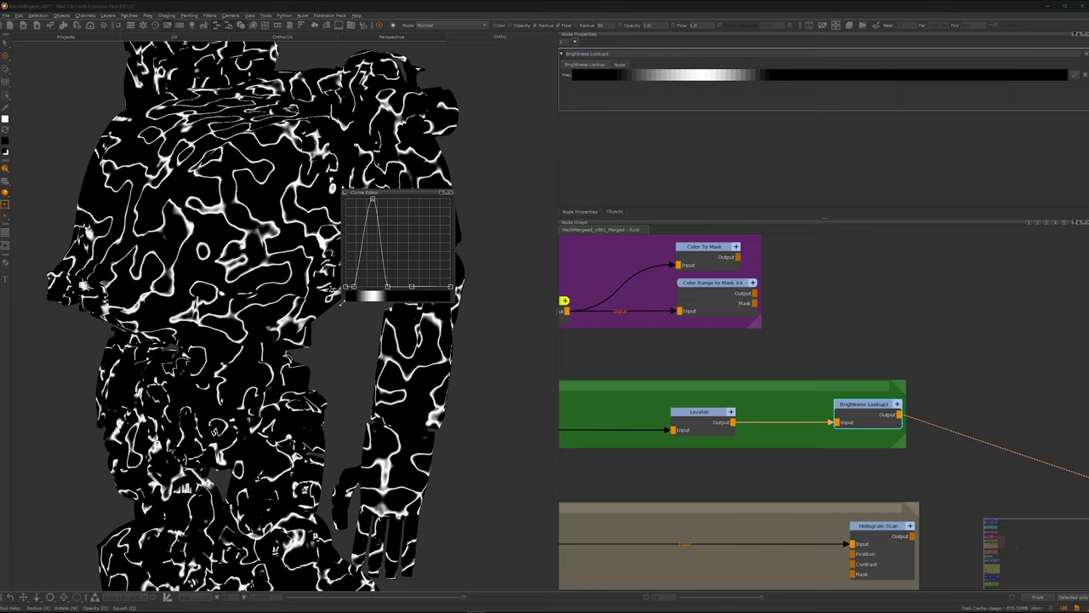
{"action": "left_click_drag", "start_coordinate": [341, 295], "coordinate": [252, 375]}
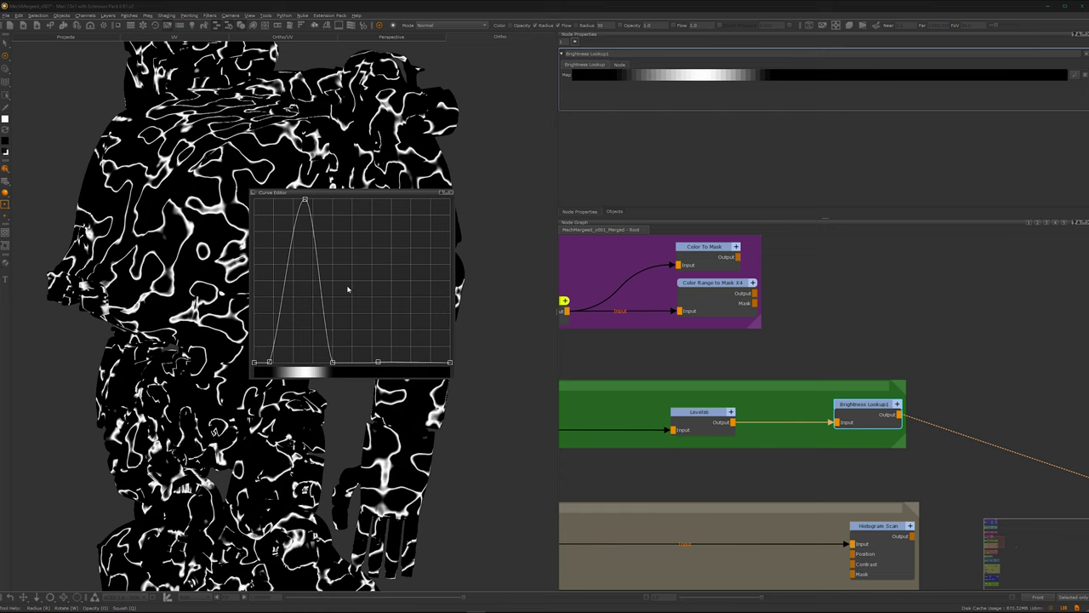
{"action": "left_click_drag", "start_coordinate": [269, 363], "coordinate": [275, 363]}
{"action": "mouse_move", "coordinate": [361, 196]}
{"action": "left_mouse_down"}
{"action": "mouse_move", "coordinate": [381, 197]}
{"action": "mouse_move", "coordinate": [348, 207]}
{"action": "left_mouse_up"}
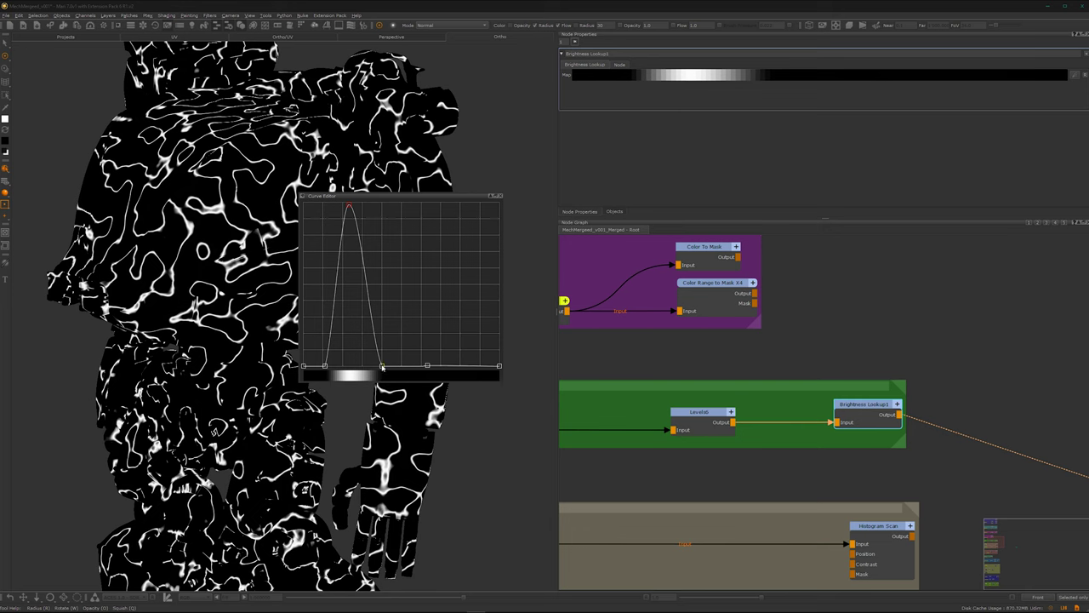
{"action": "left_click_drag", "start_coordinate": [382, 367], "coordinate": [408, 366]}
{"action": "left_click_drag", "start_coordinate": [427, 367], "coordinate": [430, 371]}
{"action": "left_click", "coordinate": [499, 196]}
Set the input Mid value to about 0.49 on the Levels node feeding the Brightness Lookup.
{"action": "left_click", "coordinate": [700, 417]}
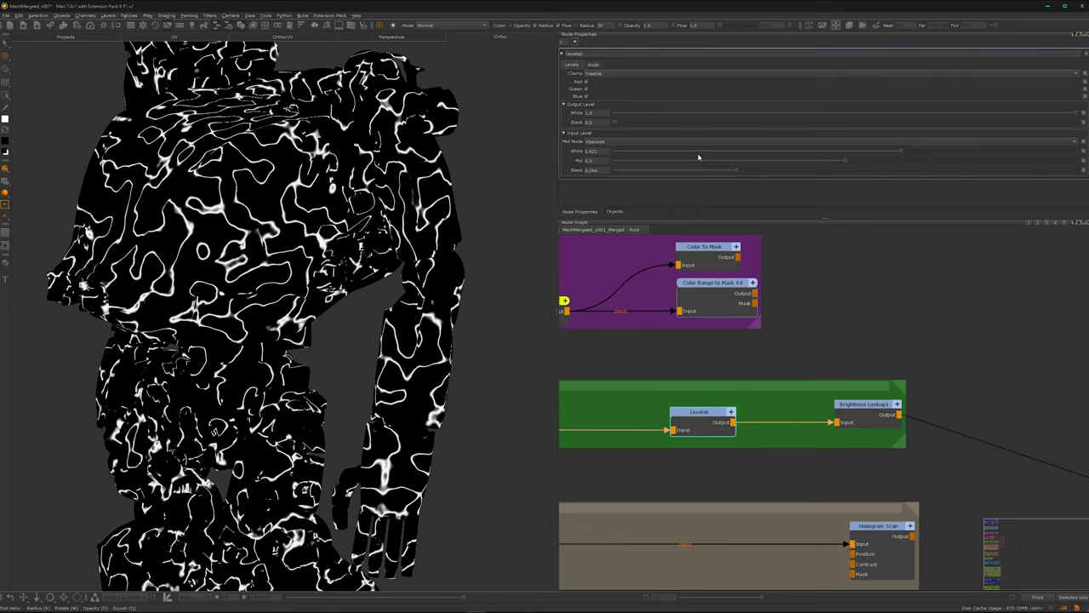
{"action": "left_click_drag", "start_coordinate": [843, 161], "coordinate": [821, 163]}
{"action": "left_click_drag", "start_coordinate": [825, 168], "coordinate": [840, 187]}
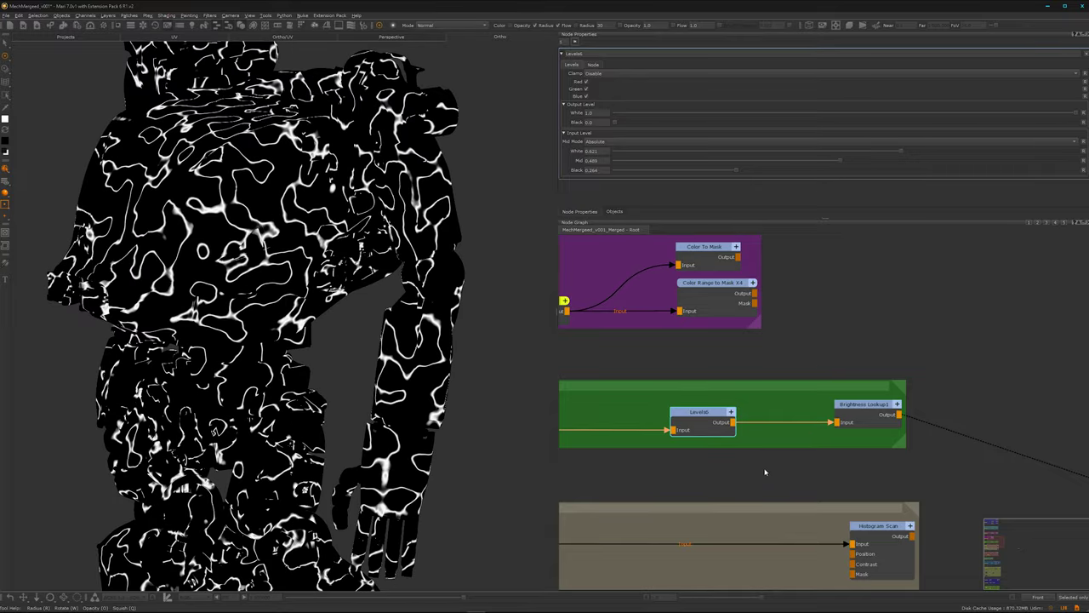
Preview the Cloud node of the Histogram Scan group on the mech and show its properties.
{"action": "scroll", "coordinate": [796, 466], "scroll_direction": "down", "scroll_amount": 4}
{"action": "scroll", "coordinate": [728, 456], "scroll_direction": "up", "scroll_amount": 3}
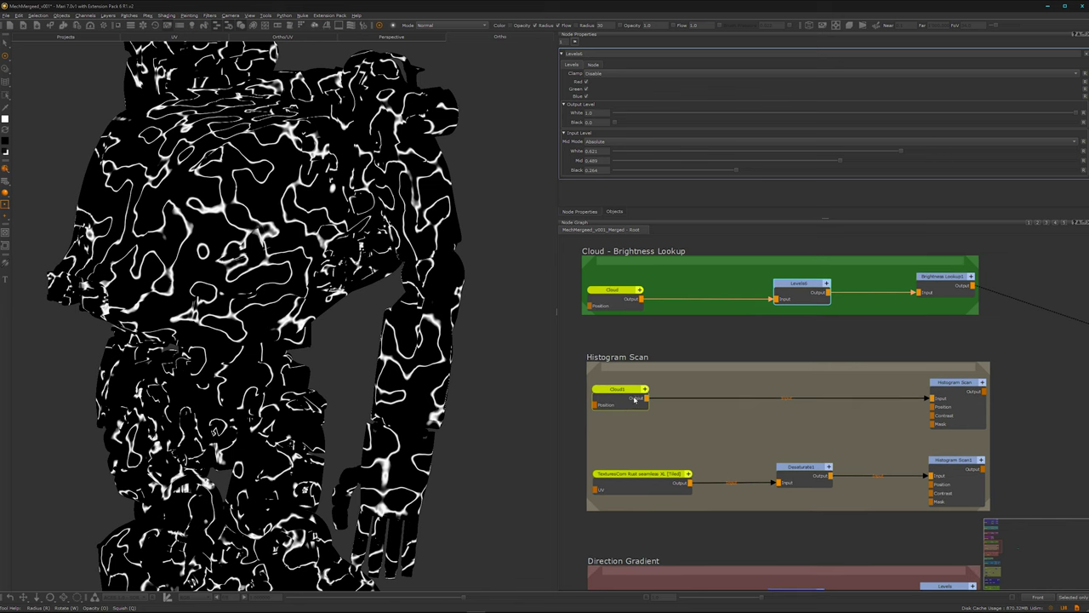
{"action": "left_click", "coordinate": [634, 399]}
{"action": "key", "text": "1"}
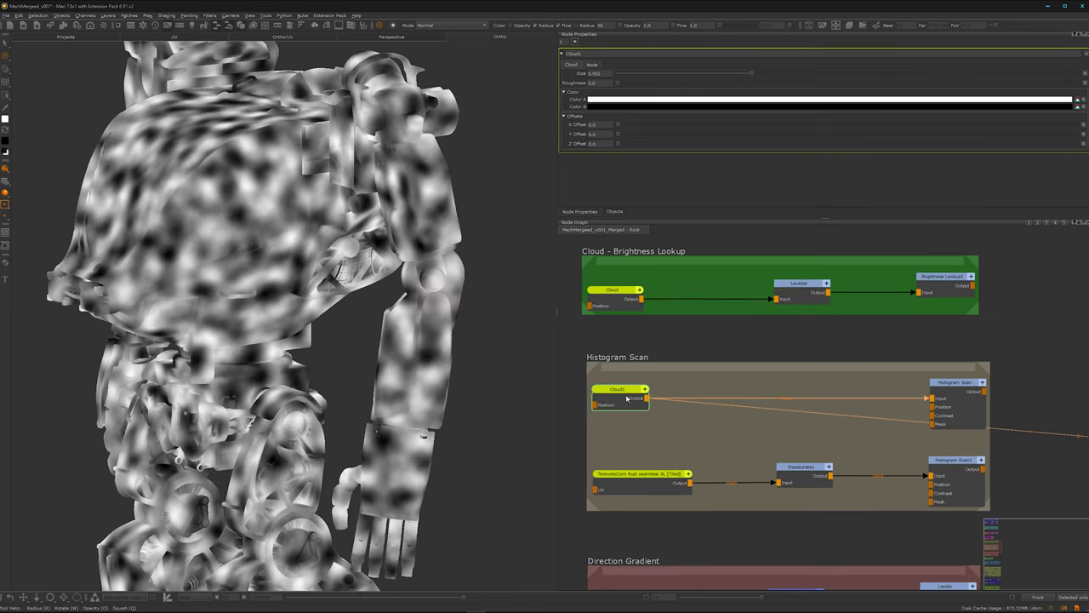
Preview the Histogram Scan node connected to the cloud noise and open its properties.
{"action": "middle_click_drag", "start_coordinate": [710, 434], "coordinate": [691, 436]}
{"action": "middle_click_drag", "start_coordinate": [834, 457], "coordinate": [806, 456]}
{"action": "left_click_drag", "start_coordinate": [916, 412], "coordinate": [919, 413]}
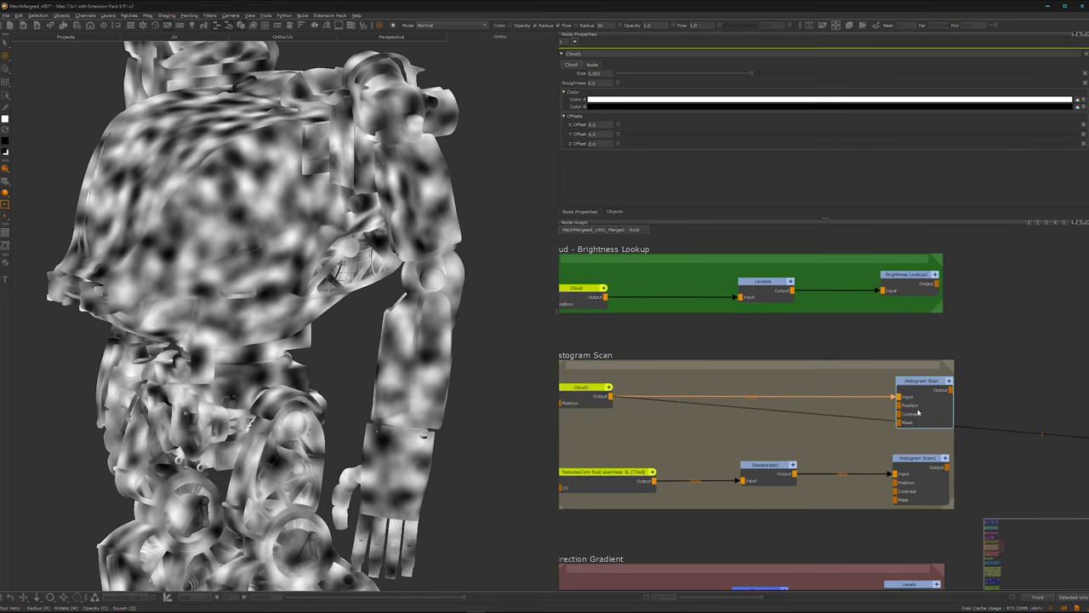
{"action": "key", "text": "1"}
{"action": "left_click", "coordinate": [925, 413]}
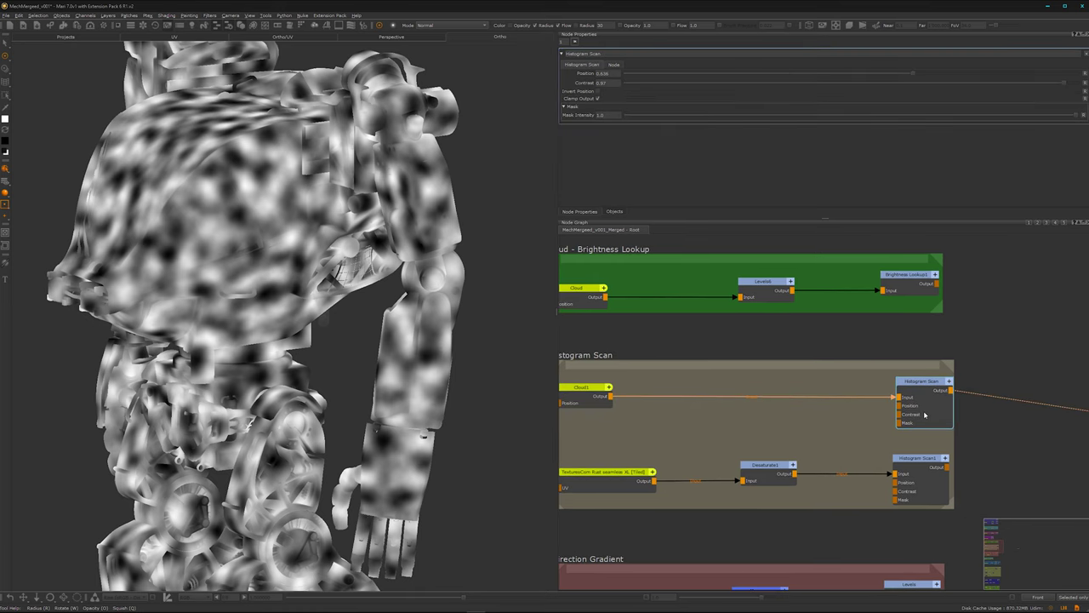
{"action": "middle_click_drag", "start_coordinate": [865, 437], "coordinate": [838, 446]}
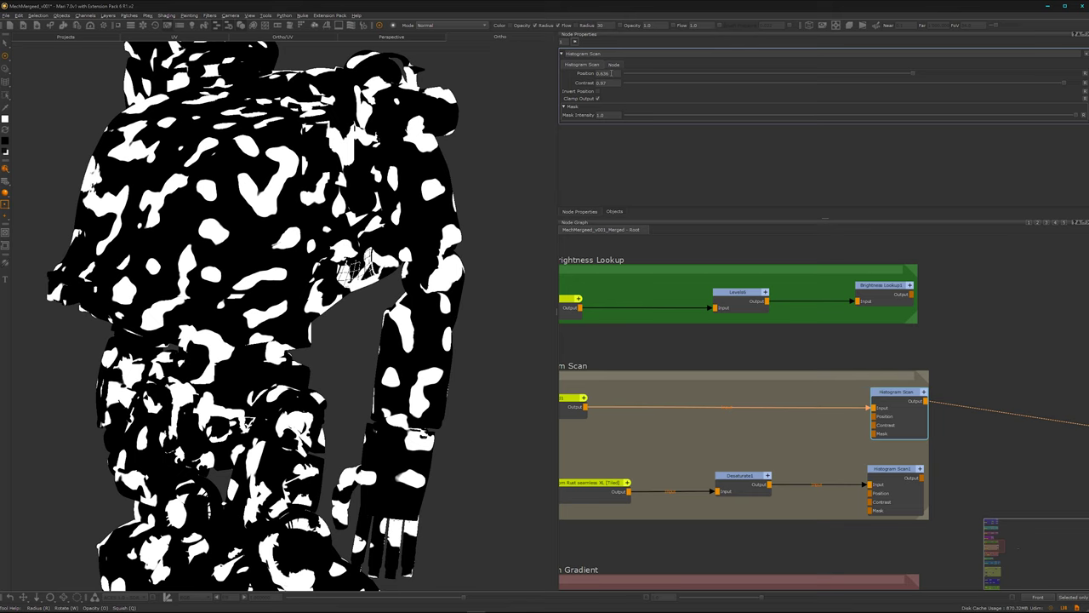
Reset the Histogram Scan node's Contrast and Position, and adjust them to a Position of about 0.52 and a Contrast of about 0.93.
{"action": "left_click", "coordinate": [1083, 82]}
{"action": "left_click", "coordinate": [1084, 75]}
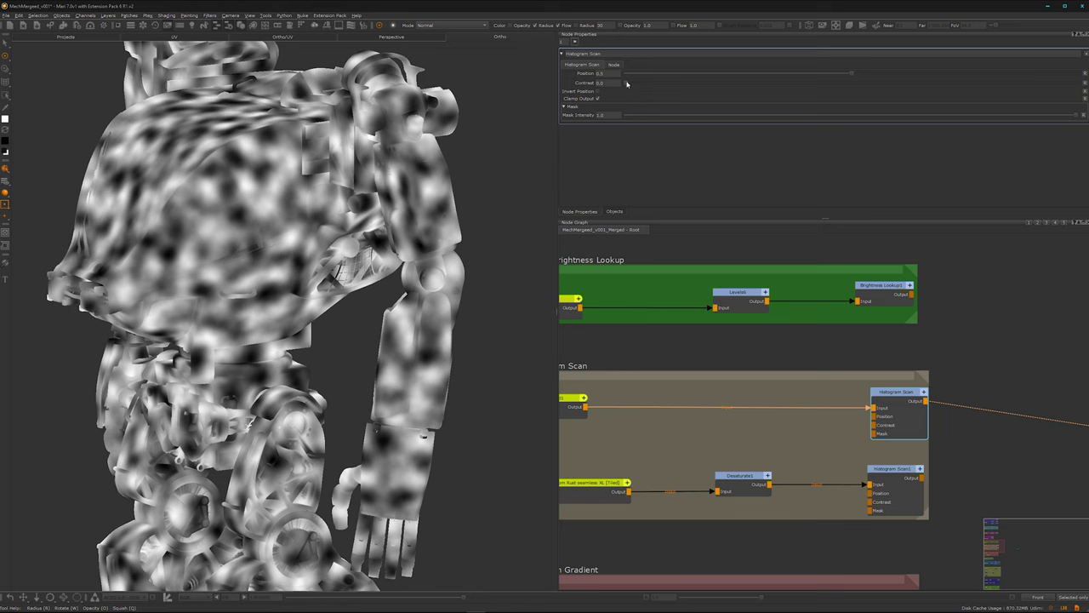
{"action": "left_click_drag", "start_coordinate": [658, 82], "coordinate": [930, 94]}
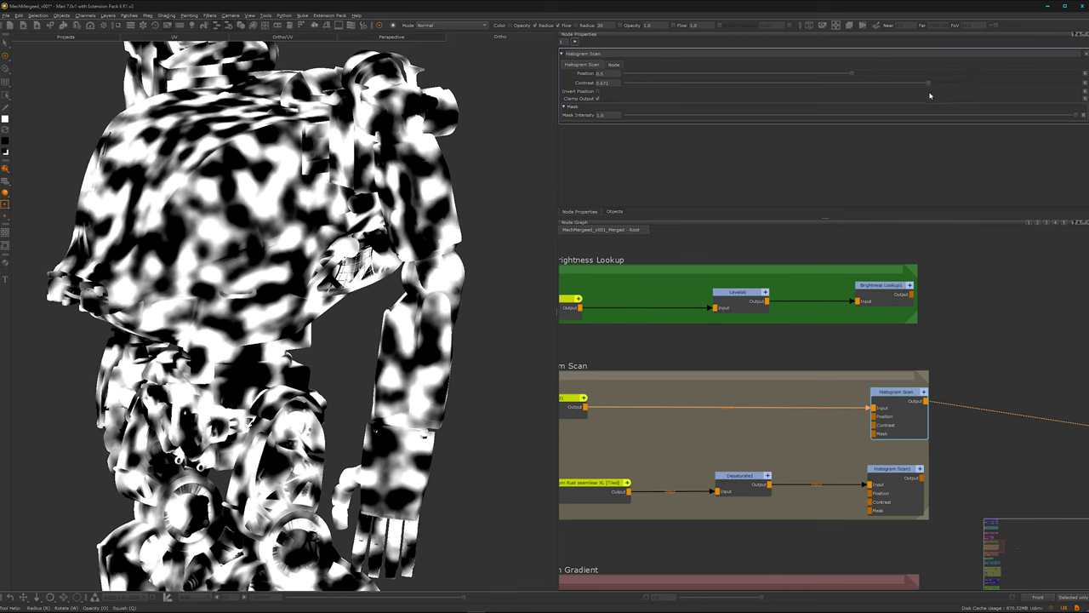
{"action": "left_click_drag", "start_coordinate": [930, 96], "coordinate": [954, 75]}
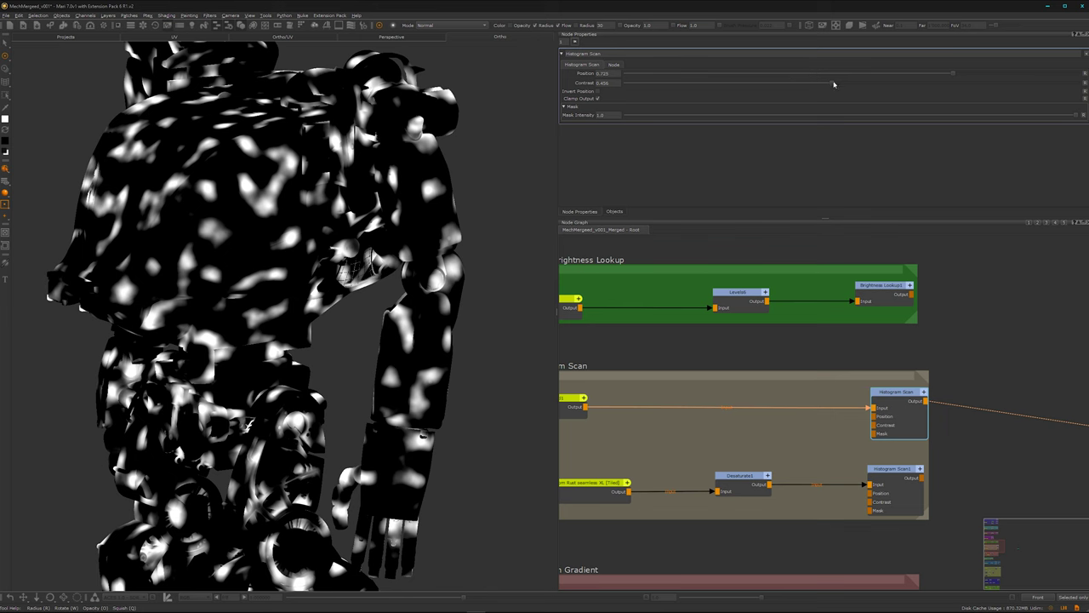
{"action": "left_click_drag", "start_coordinate": [833, 83], "coordinate": [993, 82]}
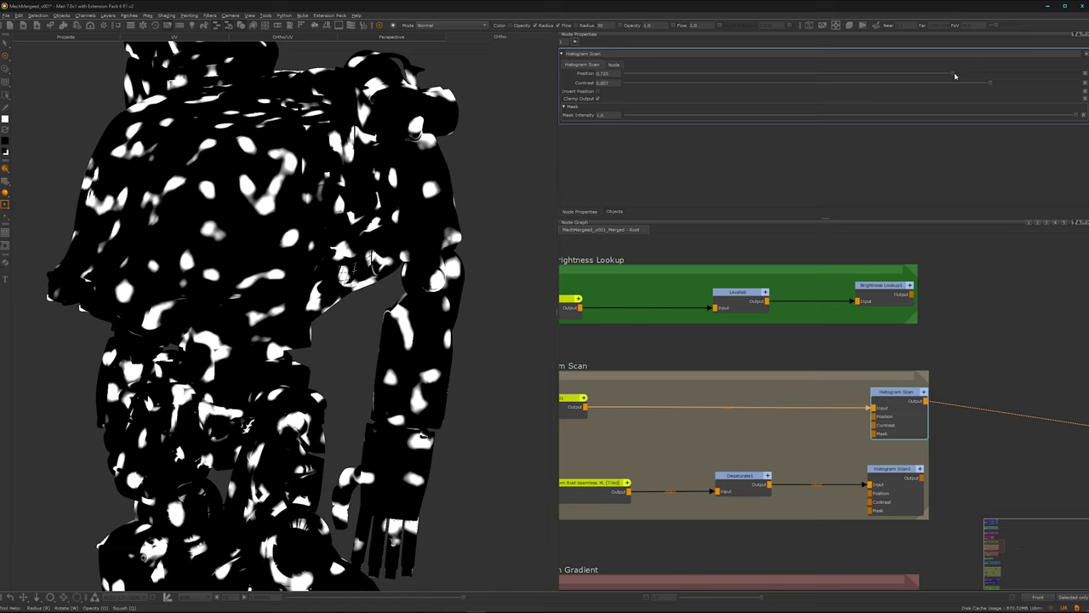
{"action": "left_click_drag", "start_coordinate": [954, 75], "coordinate": [858, 78]}
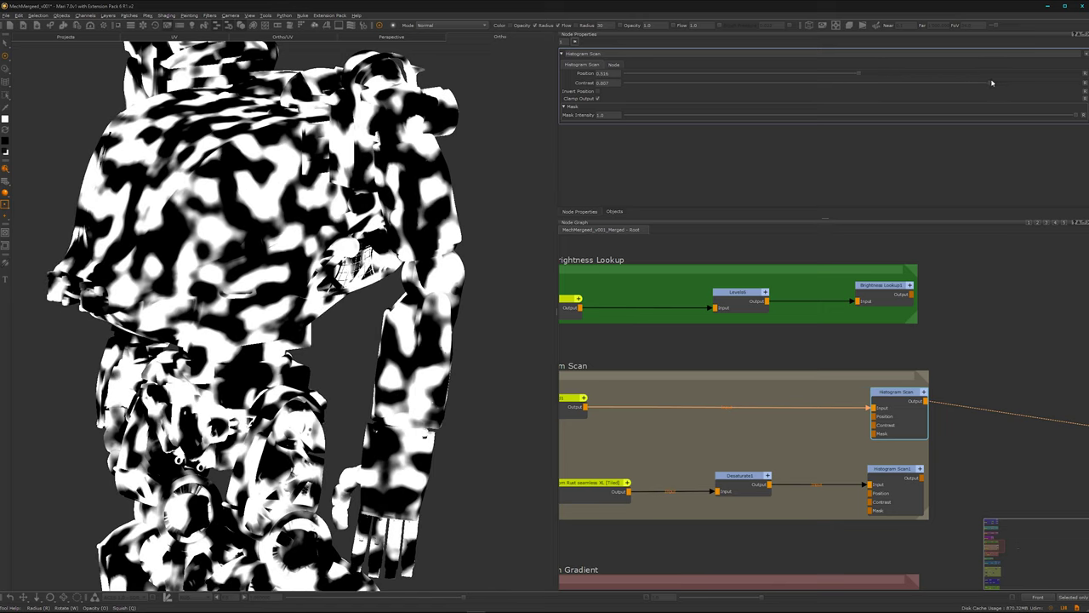
{"action": "left_click_drag", "start_coordinate": [991, 83], "coordinate": [1048, 92]}
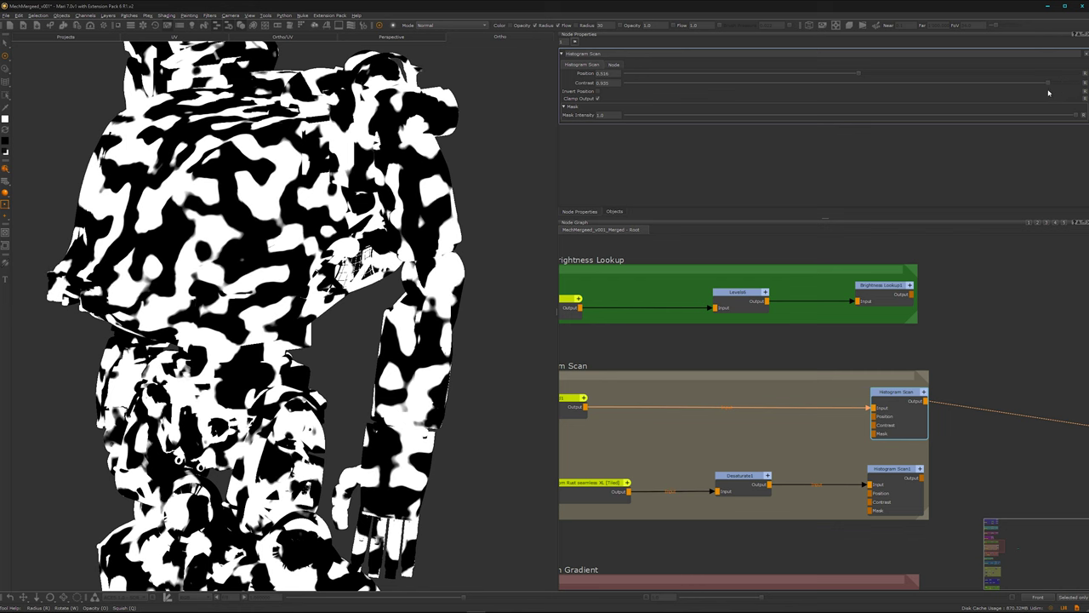
{"action": "middle_click_drag", "start_coordinate": [627, 347], "coordinate": [687, 340]}
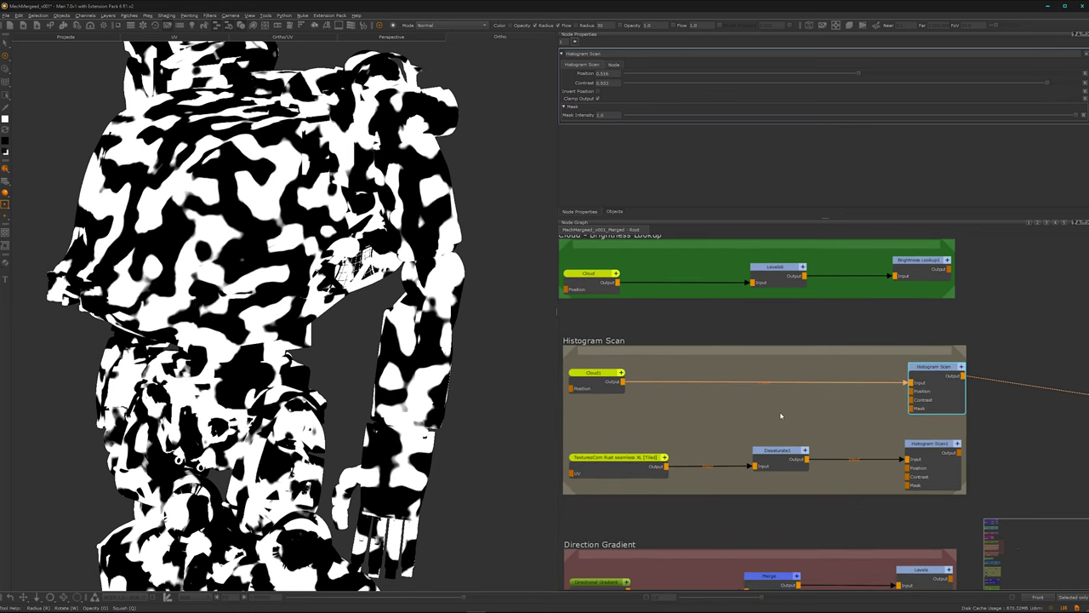
Preview the tiled rust texture and the Desaturate node it feeds in the Histogram Scan group, showing the Desaturate properties.
{"action": "middle_click_drag", "start_coordinate": [774, 416], "coordinate": [795, 390]}
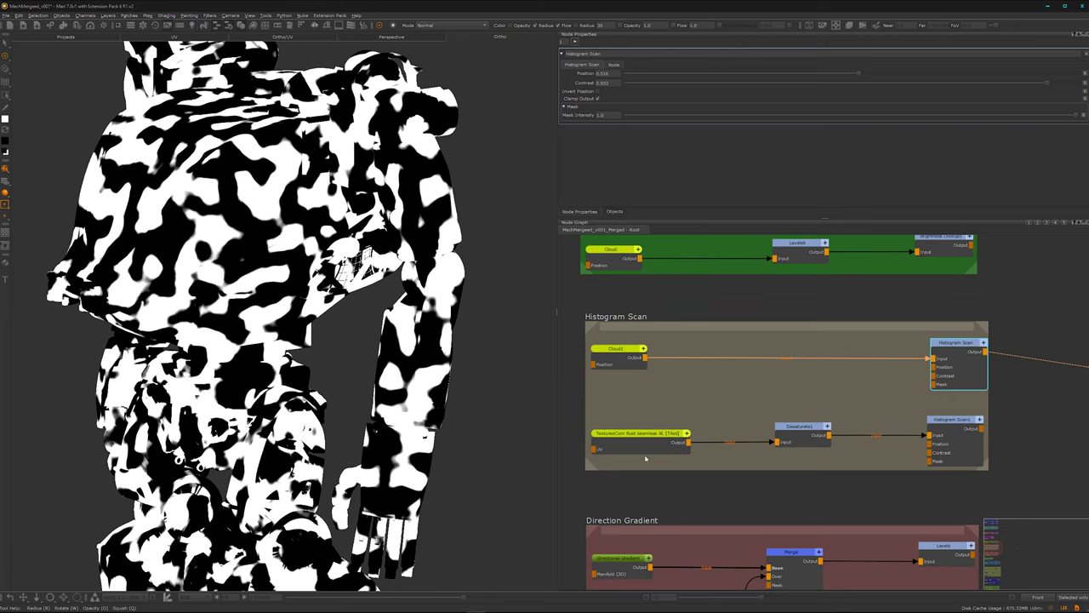
{"action": "left_click", "coordinate": [649, 453]}
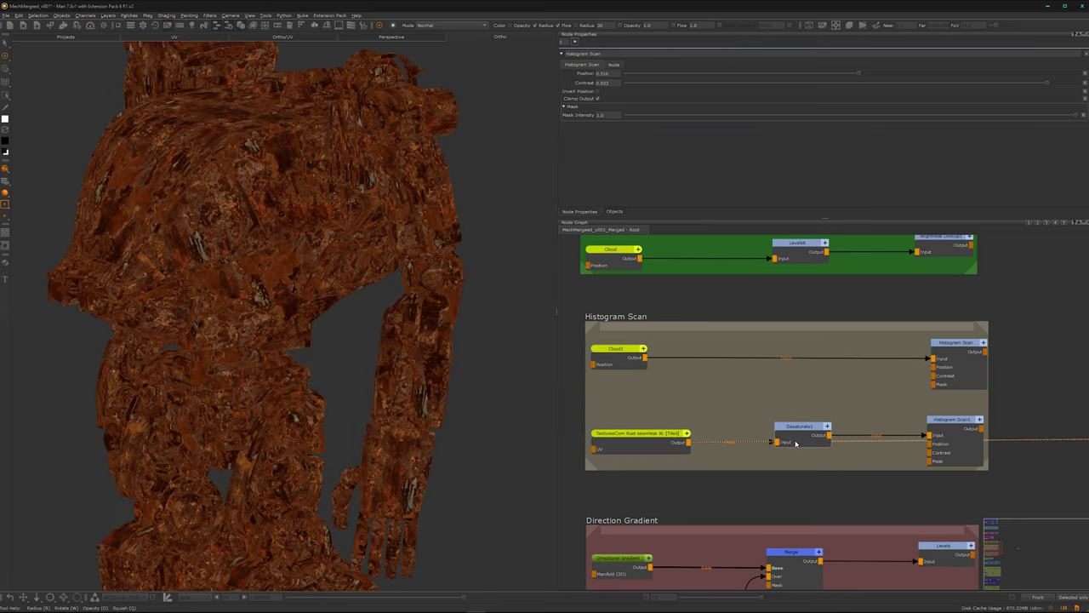
{"action": "left_click", "coordinate": [800, 441]}
{"action": "key", "text": "v"}
{"action": "left_click", "coordinate": [804, 468]}
{"action": "middle_click_drag", "start_coordinate": [803, 470], "coordinate": [783, 473]}
Preview the Histogram Scan node connected to the desaturated rust texture on the mech and open its properties.
{"action": "middle_click_drag", "start_coordinate": [681, 407], "coordinate": [617, 405]}
{"action": "middle_click_drag", "start_coordinate": [745, 396], "coordinate": [709, 394]}
{"action": "key", "text": "v"}
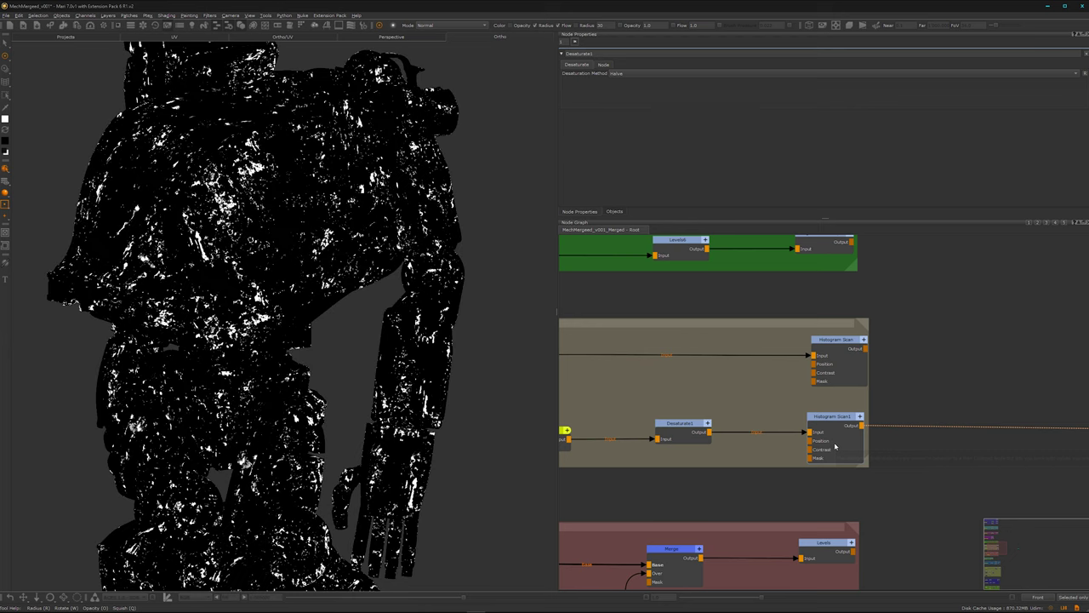
{"action": "left_click", "coordinate": [834, 446]}
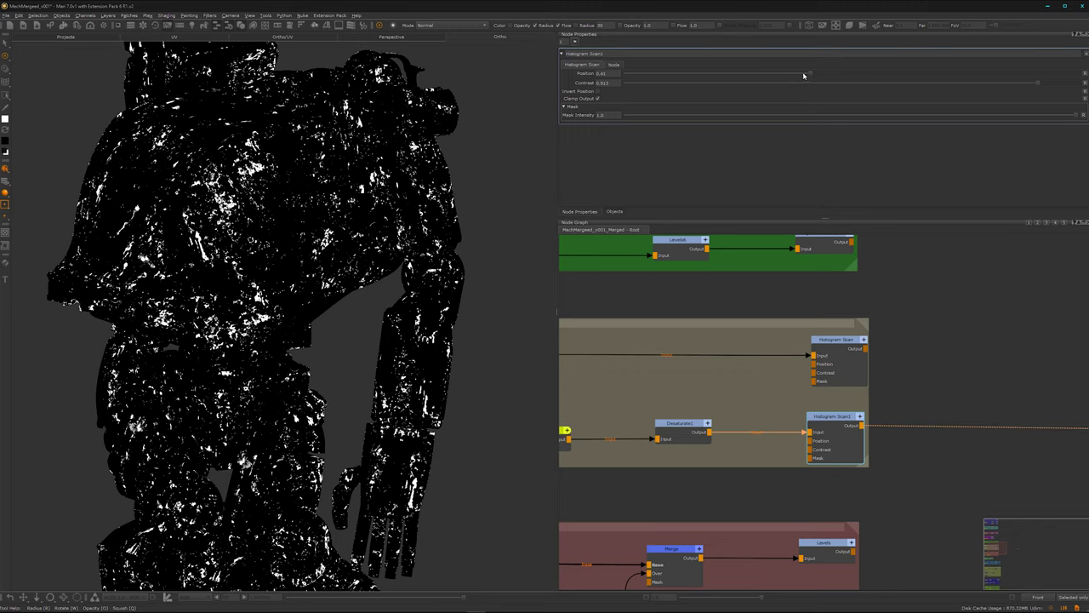
Adjust the rust Histogram Scan to a Position of about 0.45 and a Contrast of about 0.88, and check the mask on the mech.
{"action": "mouse_move", "coordinate": [813, 75]}
{"action": "left_mouse_down"}
{"action": "mouse_move", "coordinate": [880, 76]}
{"action": "mouse_move", "coordinate": [764, 82]}
{"action": "mouse_move", "coordinate": [809, 85]}
{"action": "left_mouse_up"}
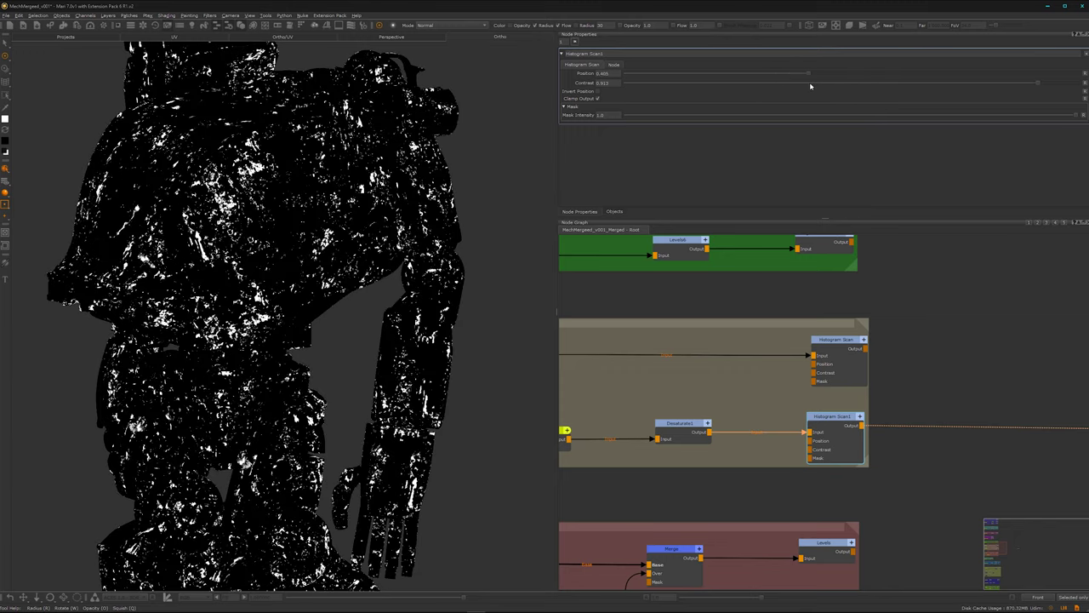
{"action": "scroll", "coordinate": [776, 415], "scroll_direction": "down", "scroll_amount": 2}
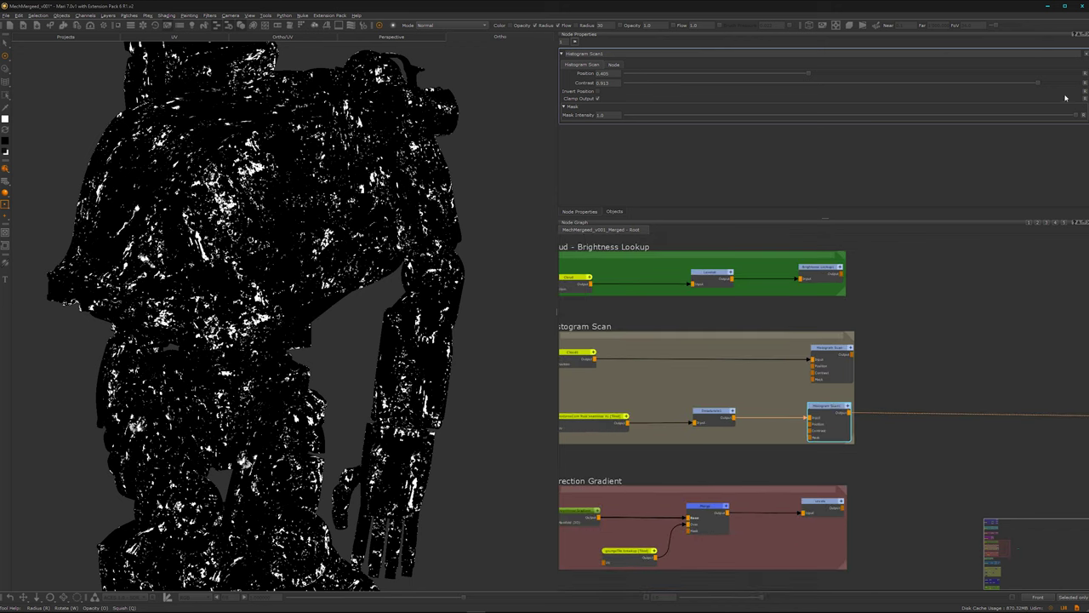
{"action": "left_click_drag", "start_coordinate": [1038, 86], "coordinate": [1021, 106]}
{"action": "mouse_move", "coordinate": [812, 77]}
{"action": "left_mouse_down"}
{"action": "mouse_move", "coordinate": [841, 76]}
{"action": "mouse_move", "coordinate": [828, 76]}
{"action": "left_mouse_up"}
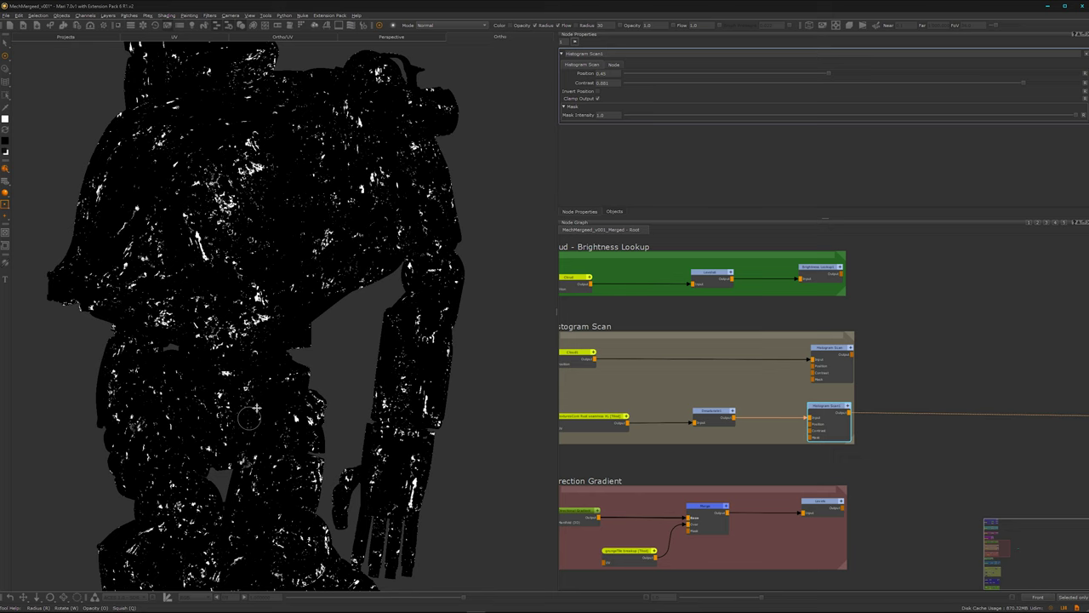
{"action": "left_click_drag", "start_coordinate": [250, 418], "coordinate": [287, 270], "text": "alt"}
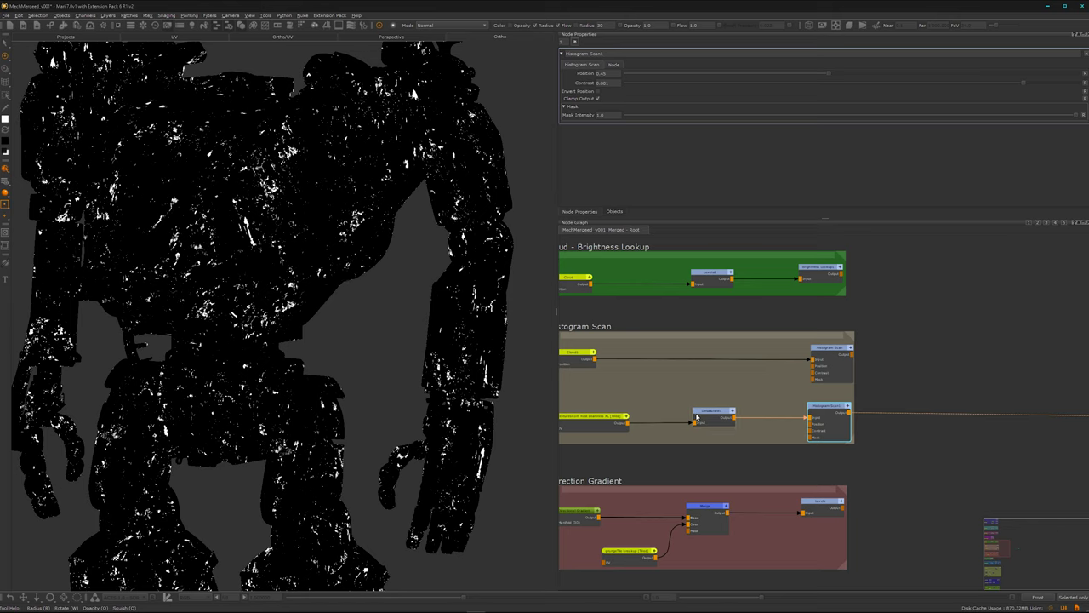
Preview the Directional Gradient node on the whole mech.
{"action": "middle_click_drag", "start_coordinate": [707, 470], "coordinate": [769, 400]}
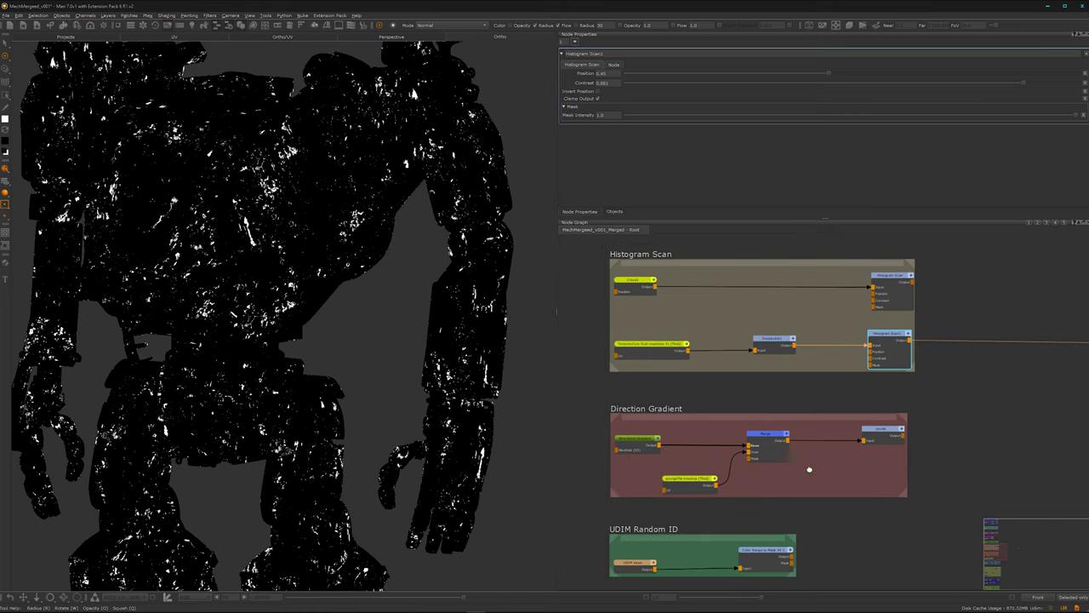
{"action": "middle_click_drag", "start_coordinate": [809, 469], "coordinate": [799, 423]}
{"action": "left_click", "coordinate": [632, 395]}
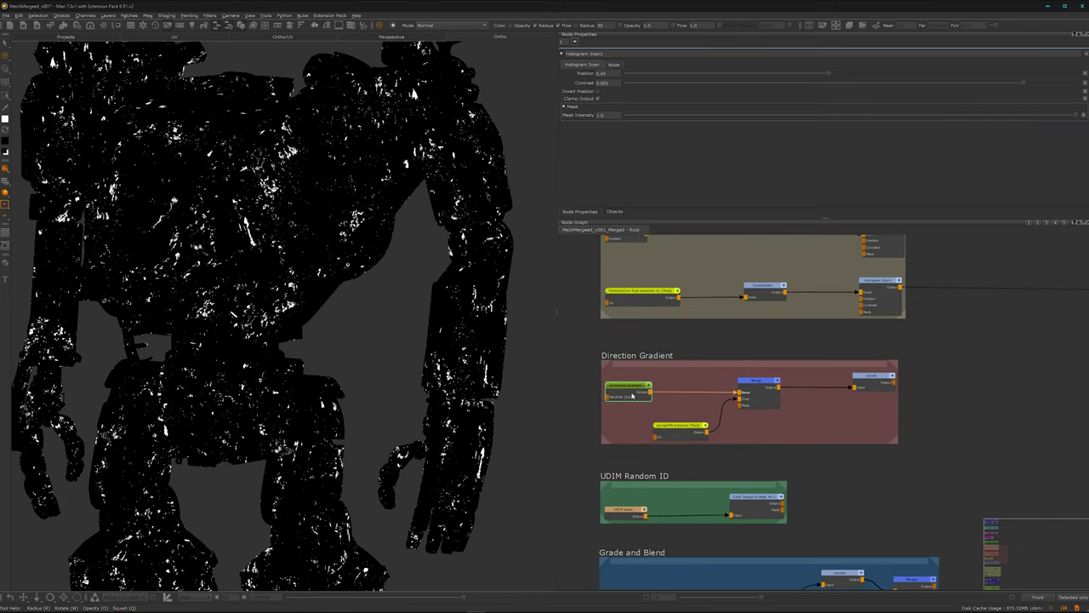
{"action": "key", "text": "1"}
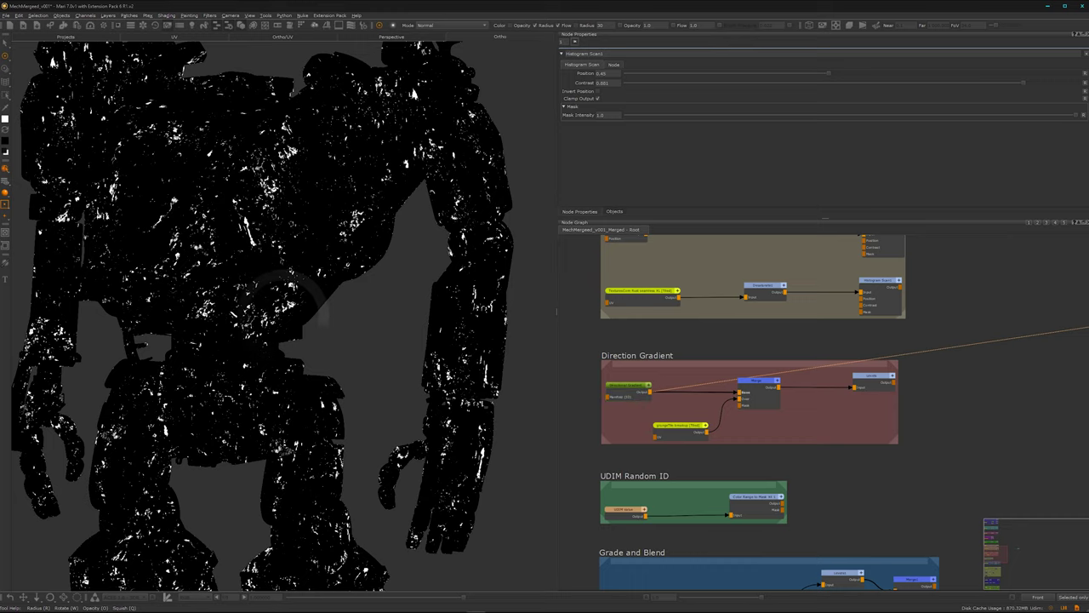
{"action": "middle_click_drag", "start_coordinate": [268, 264], "coordinate": [275, 265], "text": "alt"}
{"action": "right_click_drag", "start_coordinate": [275, 265], "coordinate": [254, 277], "text": "alt"}
{"action": "scroll", "coordinate": [253, 275], "scroll_direction": "down", "scroll_amount": 3}
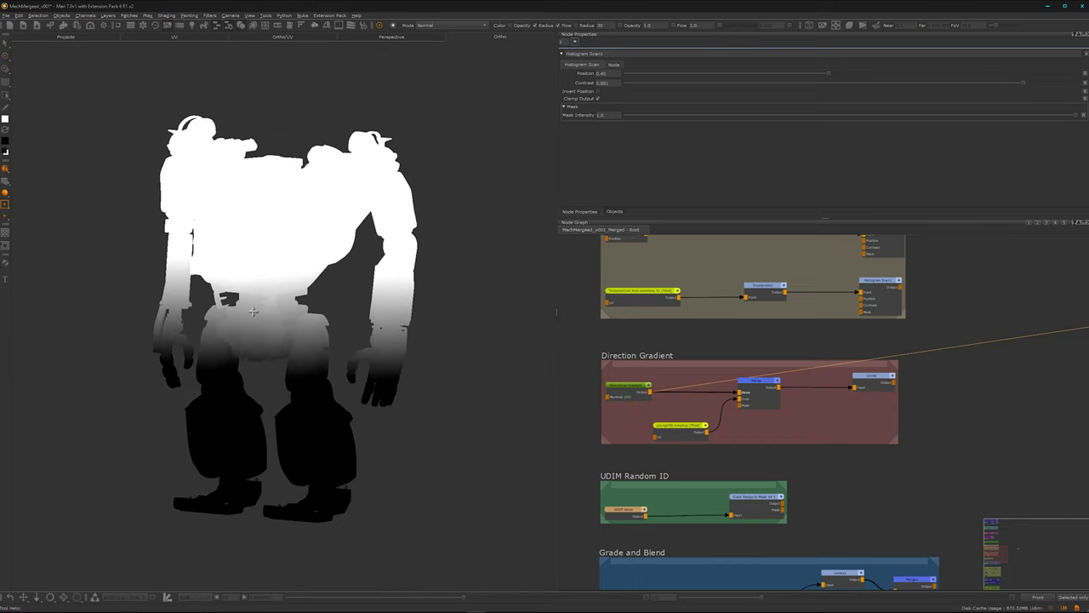
Preview the Merge node that overlays the tiled grunge breakup on the directional gradient, and open its properties.
{"action": "left_click", "coordinate": [676, 435]}
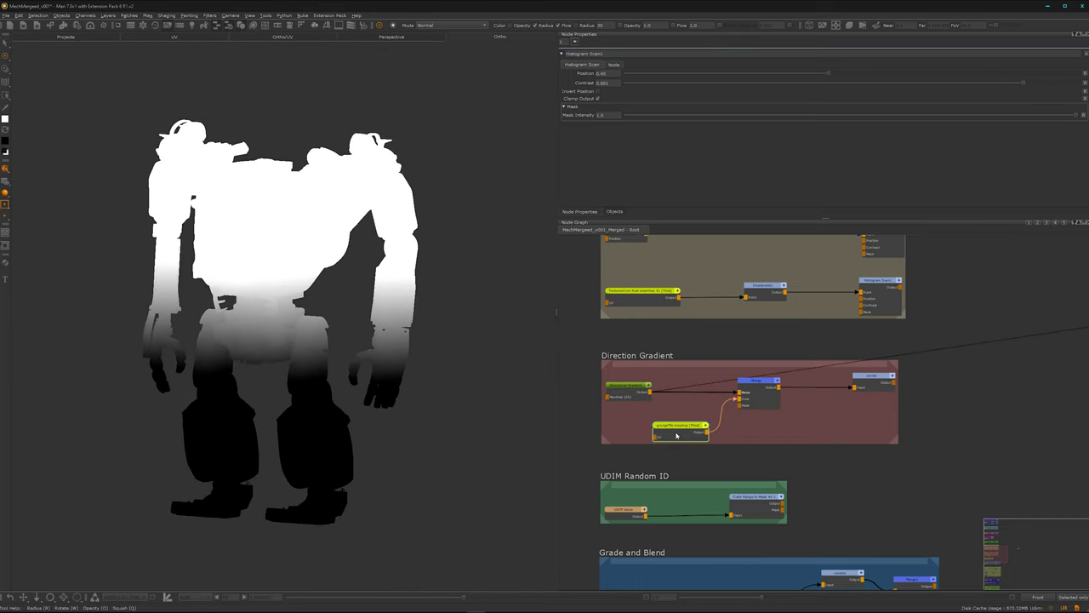
{"action": "left_click", "coordinate": [762, 400]}
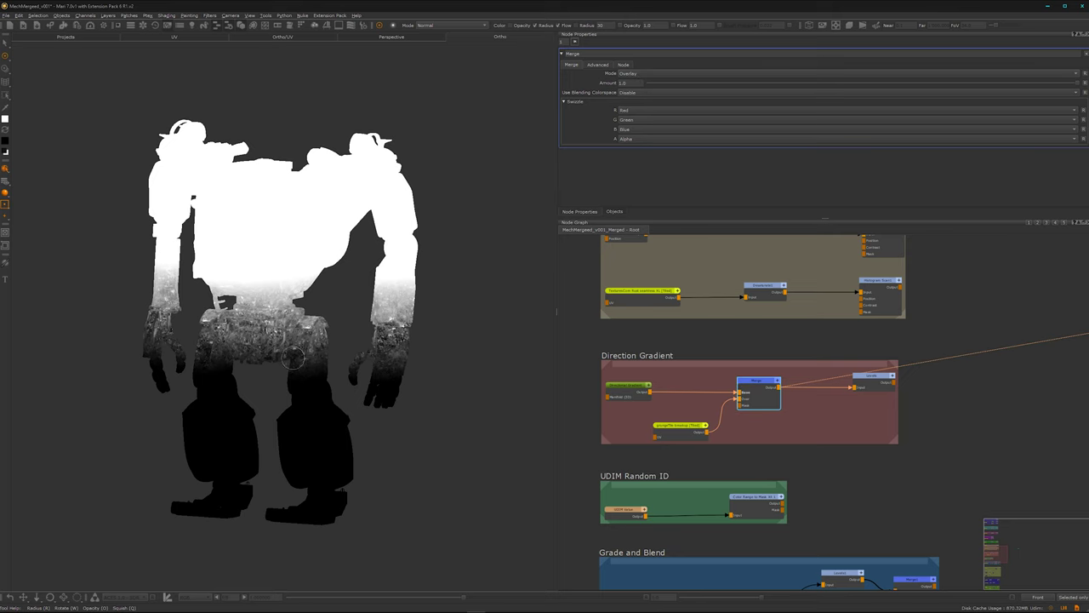
{"action": "scroll", "coordinate": [265, 362], "scroll_direction": "up", "scroll_amount": 5}
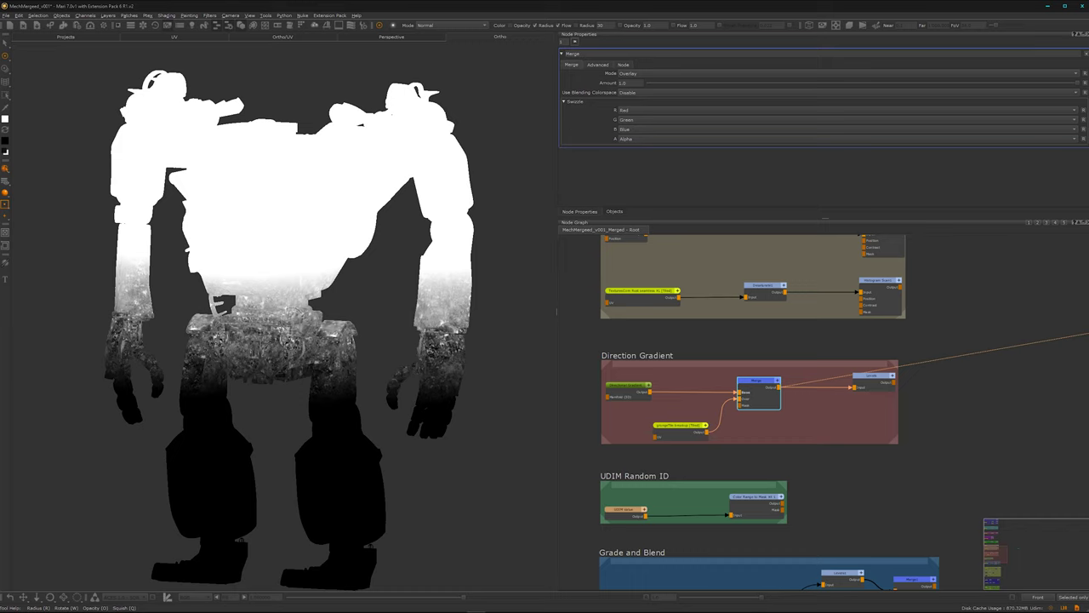
Preview the Levels node after the gradient Merge and set its input Black level to about 0.29.
{"action": "left_click", "coordinate": [869, 385]}
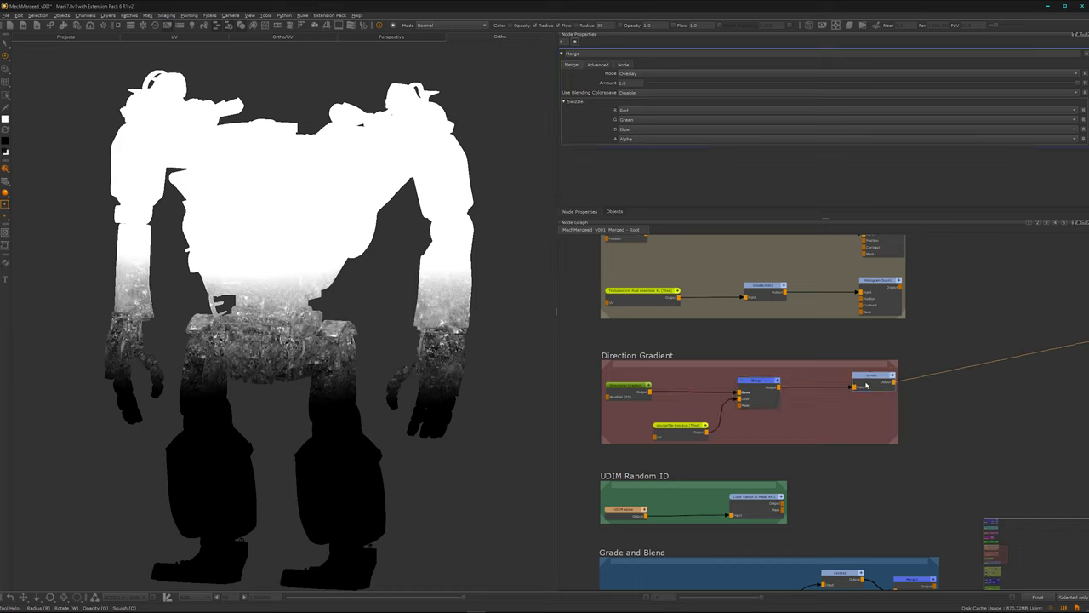
{"action": "left_click_drag", "start_coordinate": [712, 172], "coordinate": [747, 176]}
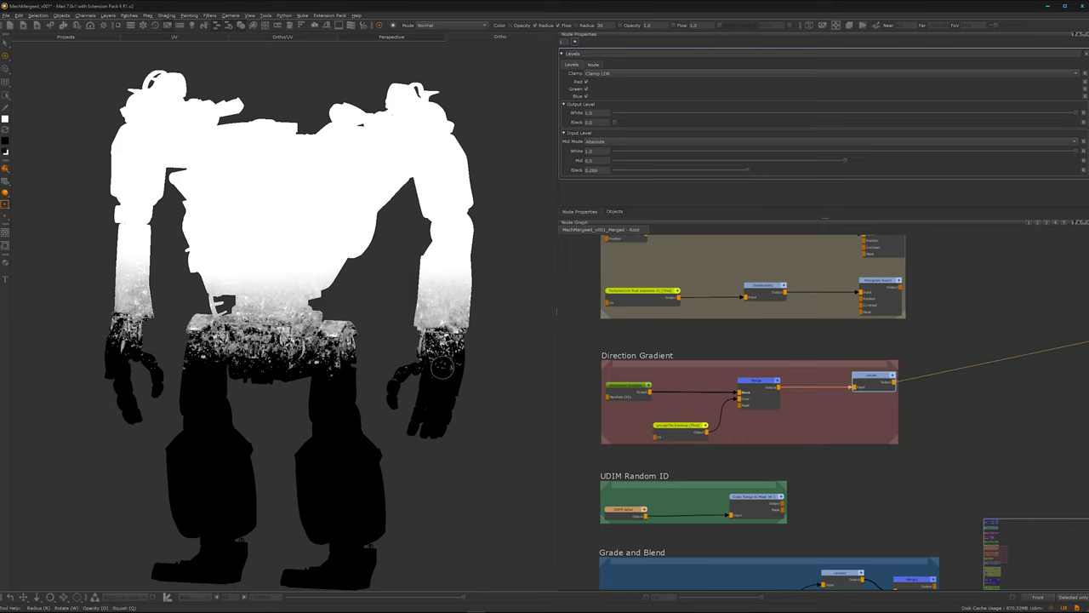
Set the Directional Gradient's range Start to about 0.09 with the End at 1.0.
{"action": "left_click", "coordinate": [628, 388]}
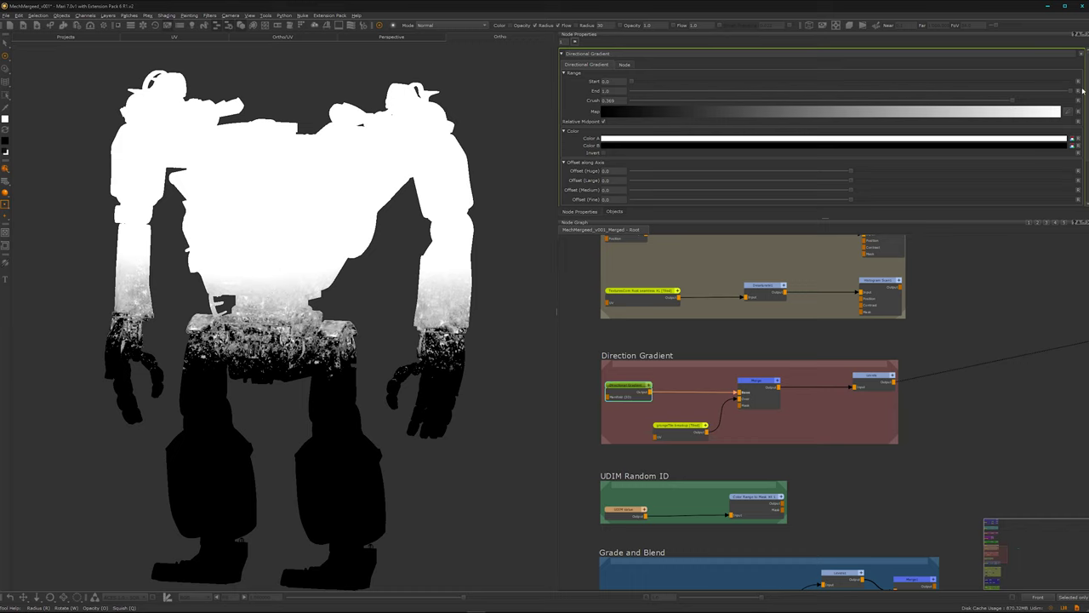
{"action": "left_click_drag", "start_coordinate": [1071, 92], "coordinate": [1088, 133]}
{"action": "left_click_drag", "start_coordinate": [633, 80], "coordinate": [668, 81]}
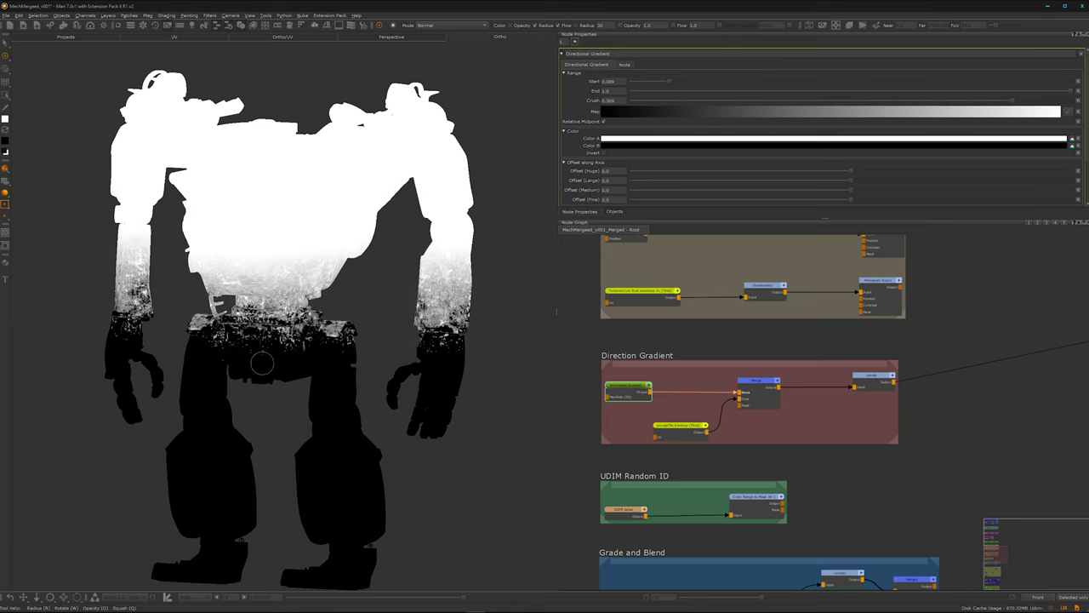
Preview the UDIM Value node of the UDIM Random ID group on the mech and open its properties.
{"action": "middle_click_drag", "start_coordinate": [775, 427], "coordinate": [868, 290]}
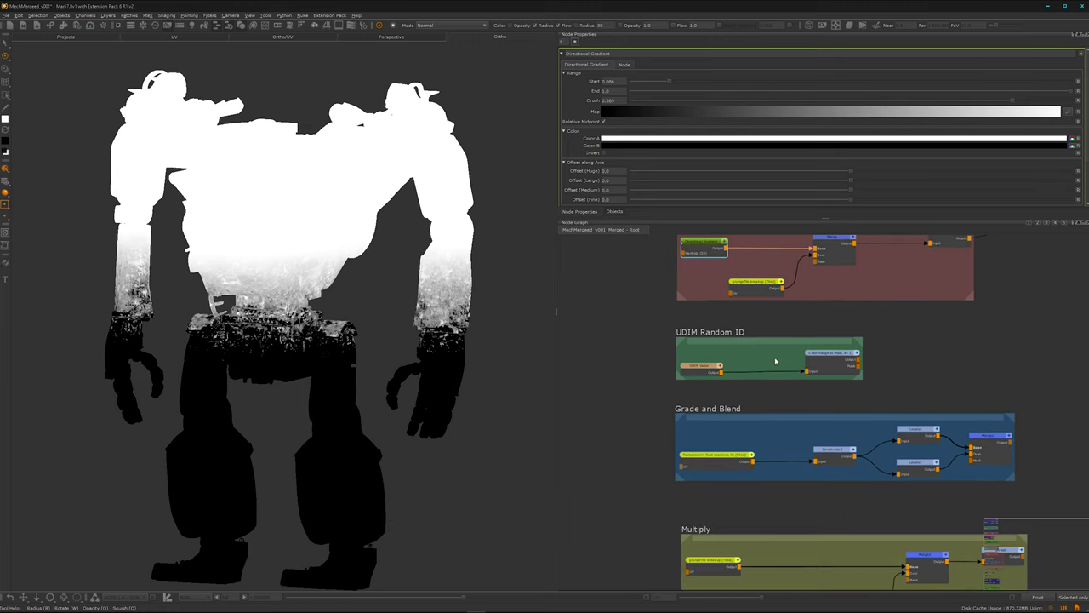
{"action": "scroll", "coordinate": [749, 347], "scroll_direction": "up", "scroll_amount": 1}
{"action": "scroll", "coordinate": [737, 394], "scroll_direction": "up", "scroll_amount": 1}
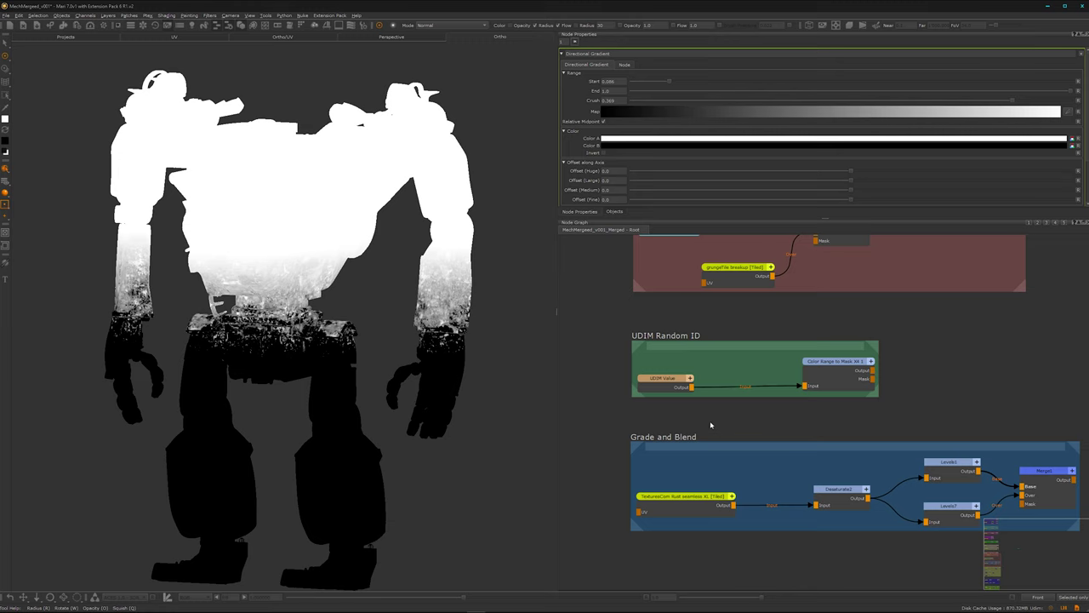
{"action": "middle_click_drag", "start_coordinate": [726, 423], "coordinate": [716, 432]}
{"action": "middle_click_drag", "start_coordinate": [657, 404], "coordinate": [640, 427]}
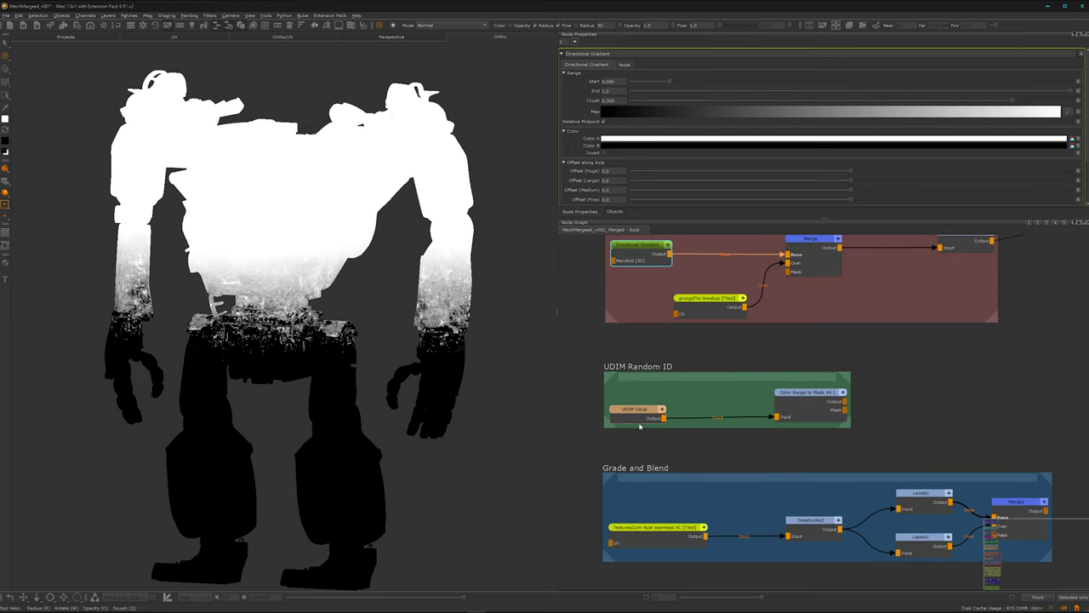
{"action": "left_click", "coordinate": [640, 414]}
{"action": "left_click_drag", "start_coordinate": [664, 418], "coordinate": [1088, 278]}
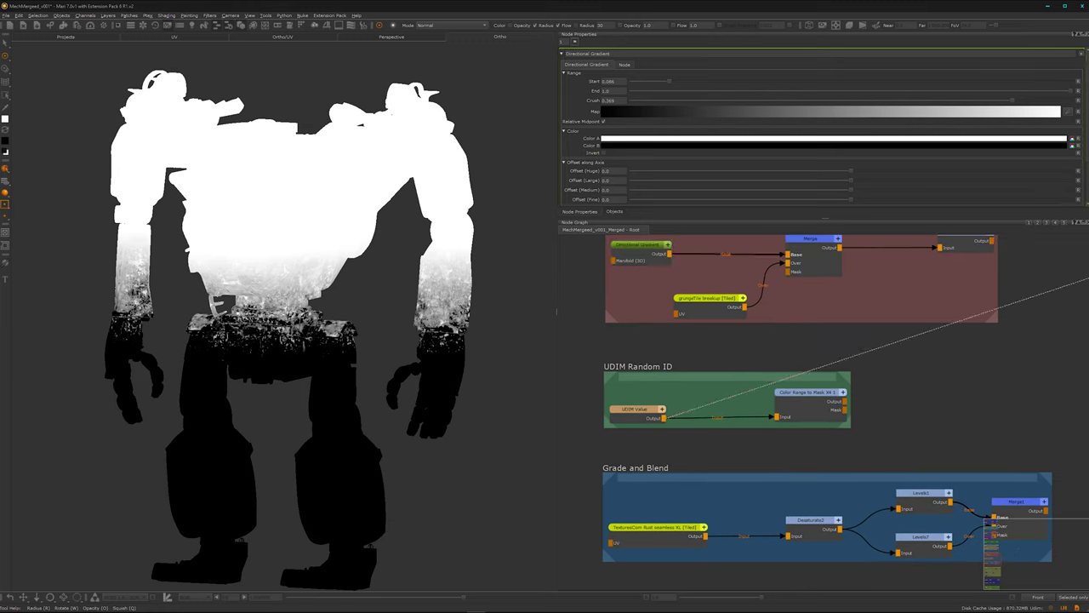
{"action": "middle_click_drag", "start_coordinate": [259, 387], "coordinate": [261, 359], "text": "alt"}
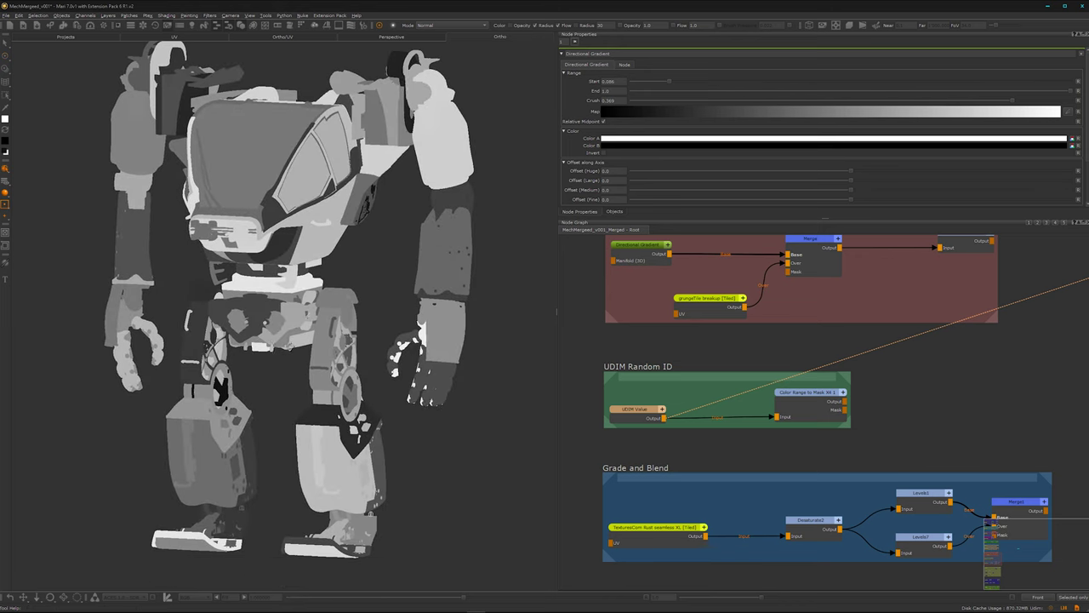
{"action": "mouse_move", "coordinate": [261, 359]}
{"action": "left_mouse_down", "text": "alt"}
{"action": "mouse_move", "coordinate": [278, 310]}
{"action": "mouse_move", "coordinate": [340, 304]}
{"action": "left_mouse_up", "text": "alt"}
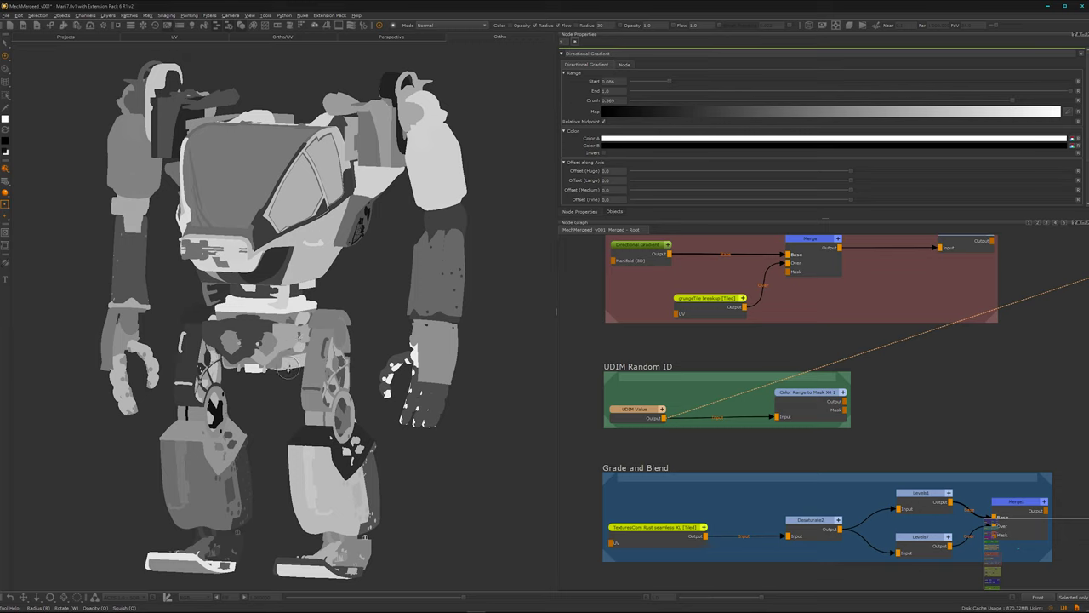
{"action": "scroll", "coordinate": [290, 366], "scroll_direction": "up", "scroll_amount": 1}
{"action": "left_click", "coordinate": [641, 414]}
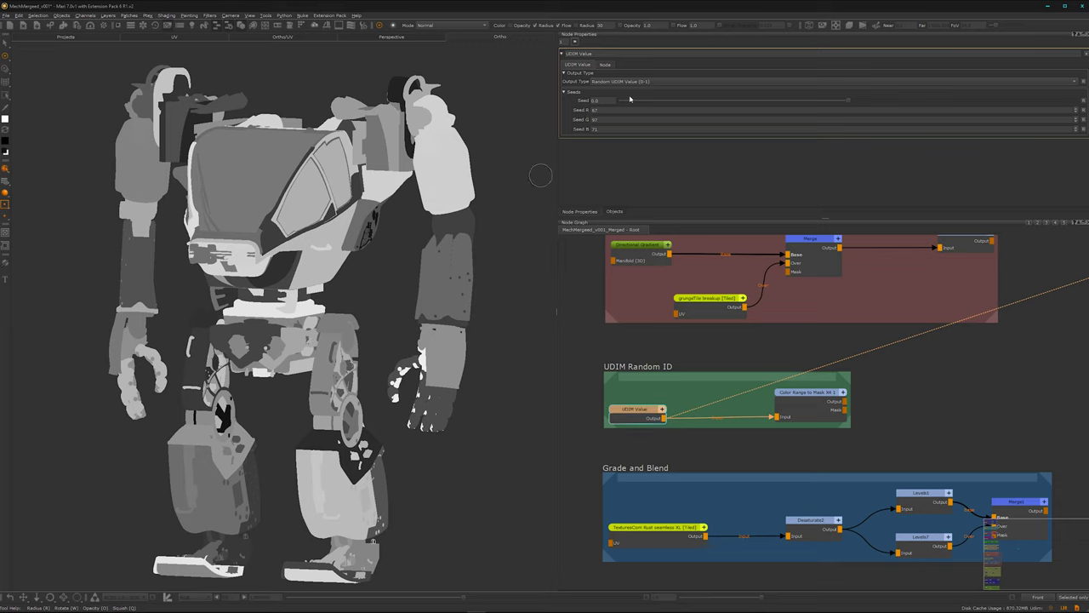
Preview the Output of the Color Range to Mask node connected to the UDIM Value node.
{"action": "left_click", "coordinate": [799, 413]}
{"action": "key", "text": "v"}
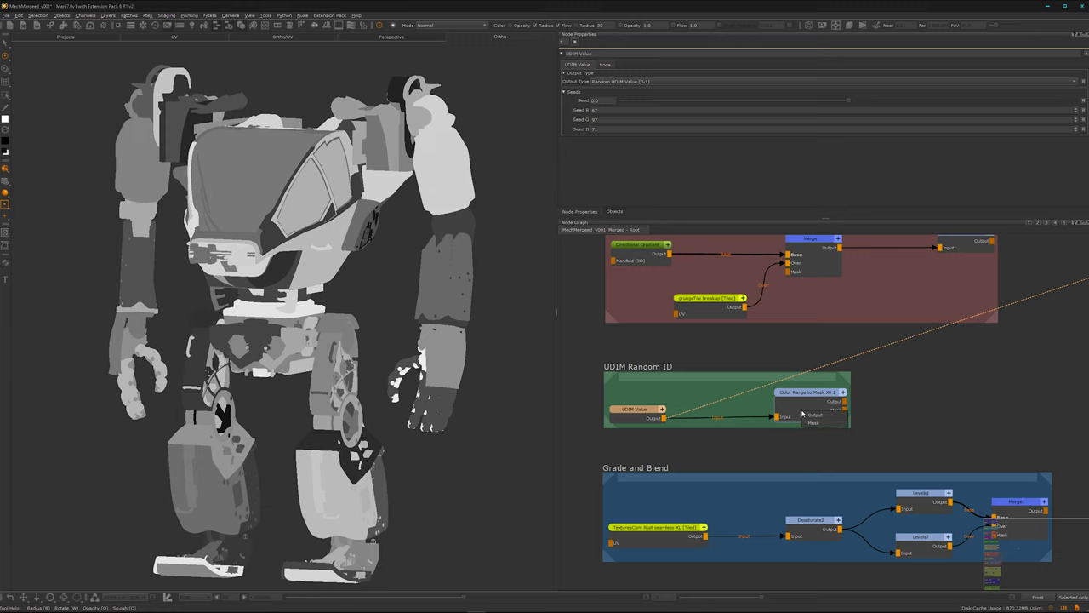
{"action": "left_click", "coordinate": [814, 415]}
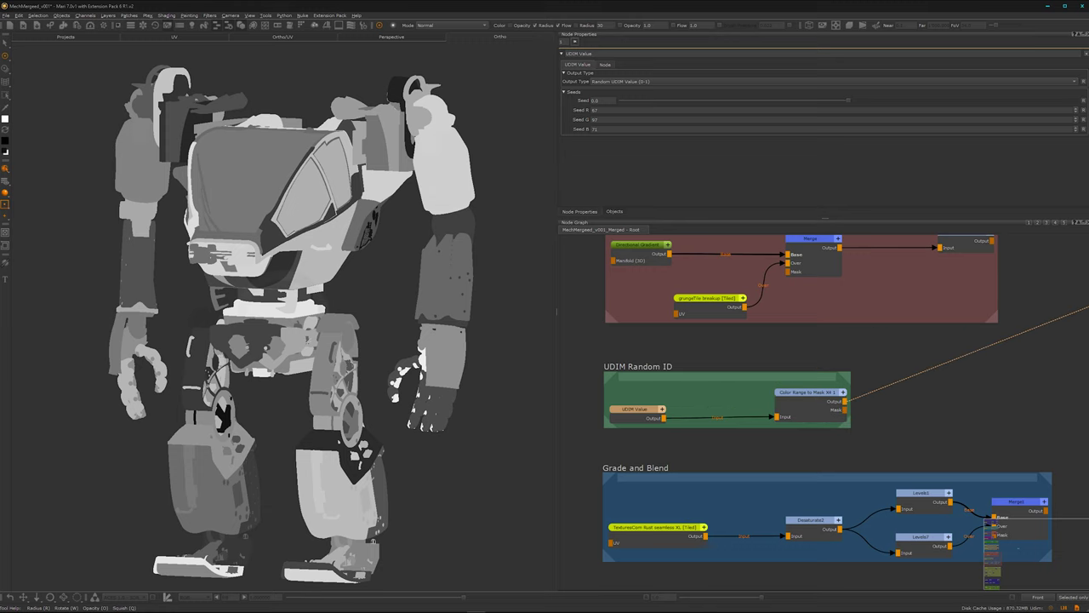
{"action": "middle_click_drag", "start_coordinate": [281, 392], "coordinate": [265, 383], "text": "alt"}
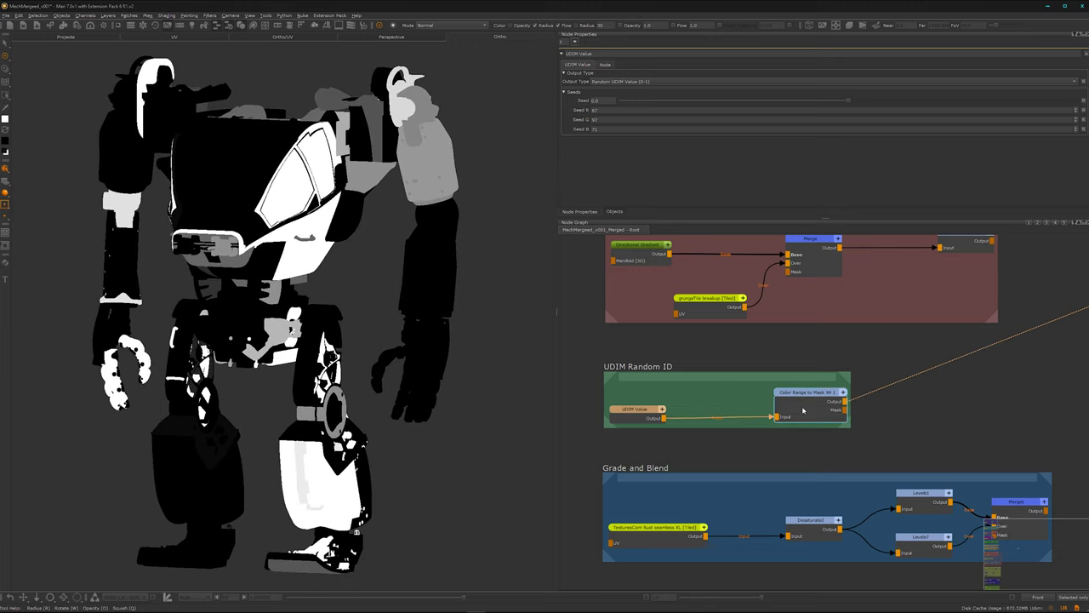
Reset Color 1 of the Color Range to Mask node to white and enable Show Background.
{"action": "left_click", "coordinate": [802, 410]}
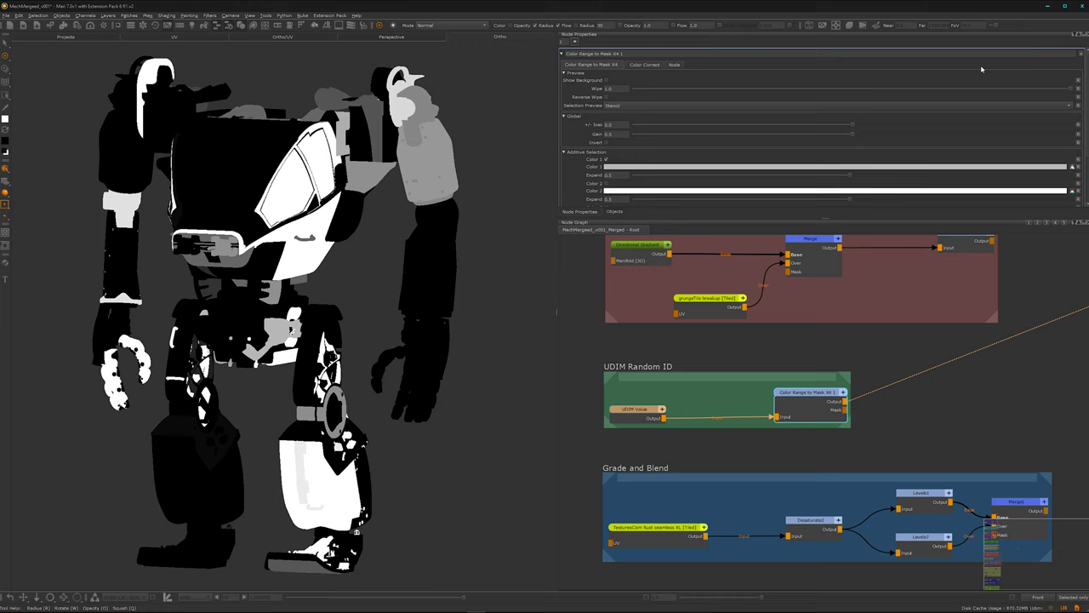
{"action": "left_click", "coordinate": [1073, 169]}
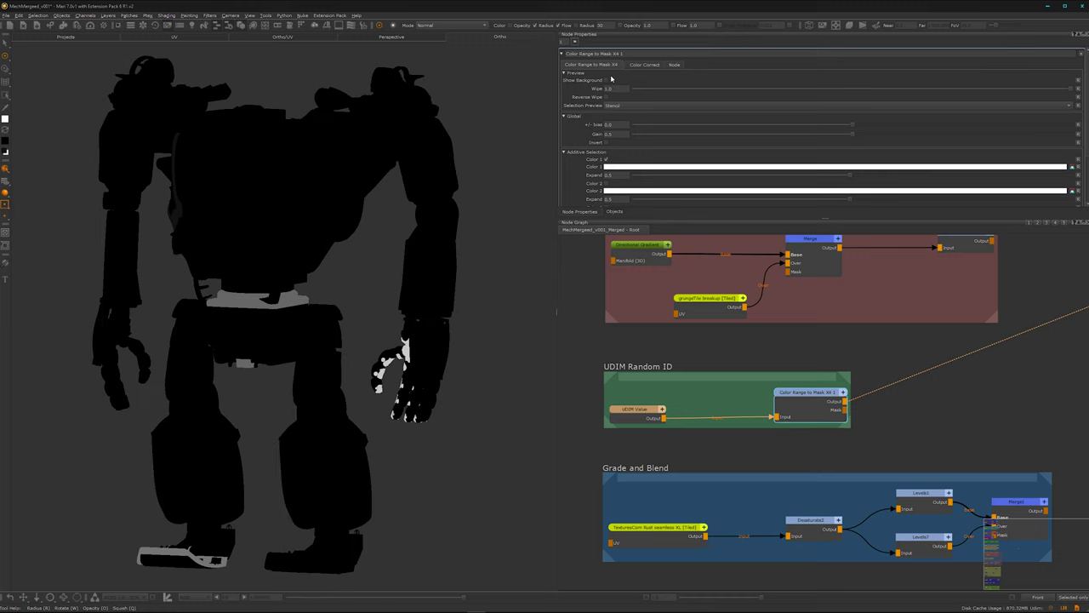
{"action": "left_click", "coordinate": [607, 80]}
Examine the random UDIM grey values on the mech's body, arms and legs from several angles.
{"action": "left_click_drag", "start_coordinate": [393, 364], "coordinate": [432, 347], "text": "alt"}
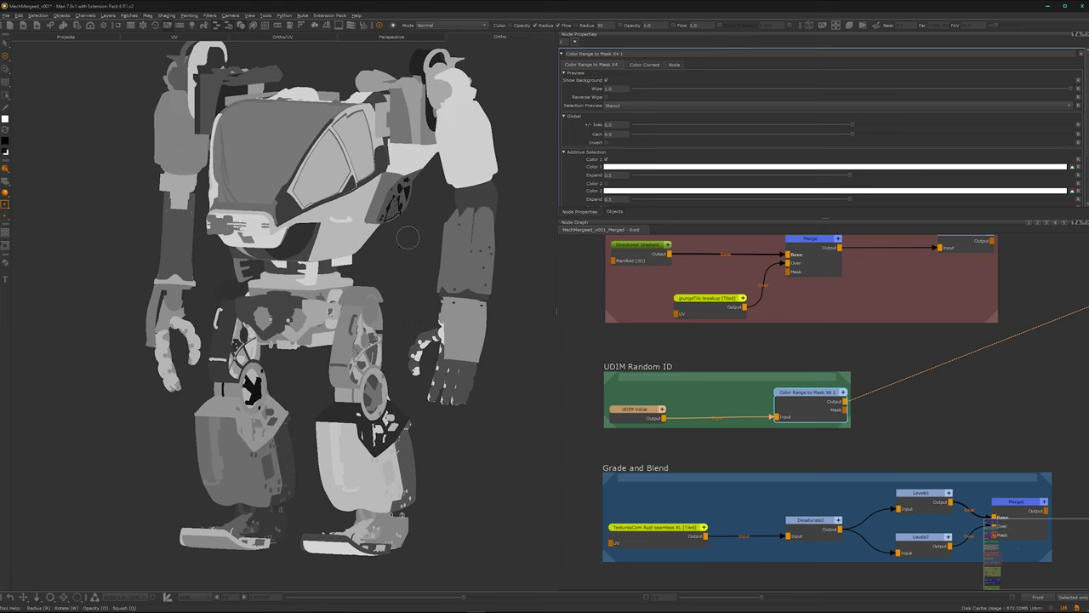
{"action": "middle_click_drag", "start_coordinate": [316, 361], "coordinate": [275, 365], "text": "alt"}
{"action": "left_click_drag", "start_coordinate": [275, 365], "coordinate": [262, 369], "text": "alt"}
{"action": "middle_click_drag", "start_coordinate": [268, 347], "coordinate": [264, 381], "text": "alt"}
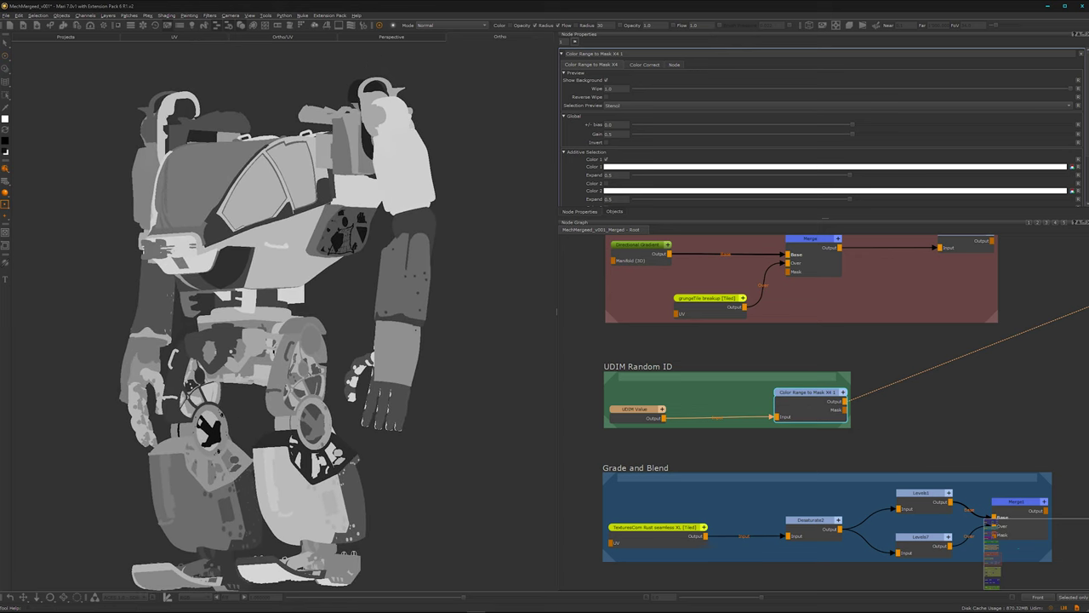
{"action": "right_click_drag", "start_coordinate": [263, 381], "coordinate": [276, 374], "text": "alt"}
{"action": "left_click_drag", "start_coordinate": [277, 374], "coordinate": [260, 408], "text": "alt"}
{"action": "middle_click_drag", "start_coordinate": [262, 409], "coordinate": [265, 340], "text": "alt"}
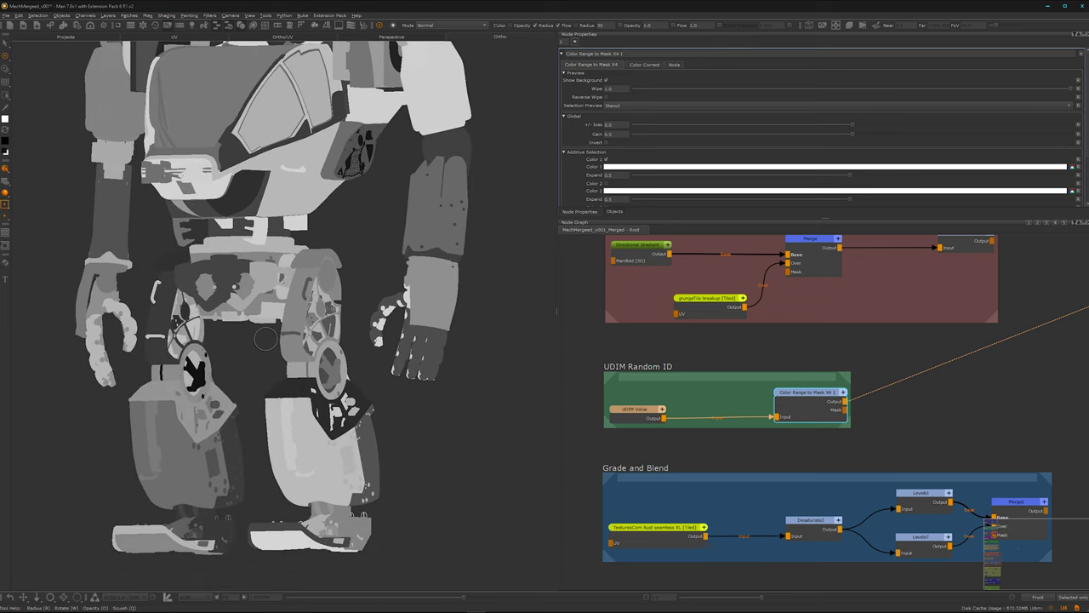
{"action": "middle_click_drag", "start_coordinate": [252, 295], "coordinate": [245, 409], "text": "alt"}
{"action": "left_click_drag", "start_coordinate": [245, 409], "coordinate": [293, 426], "text": "alt"}
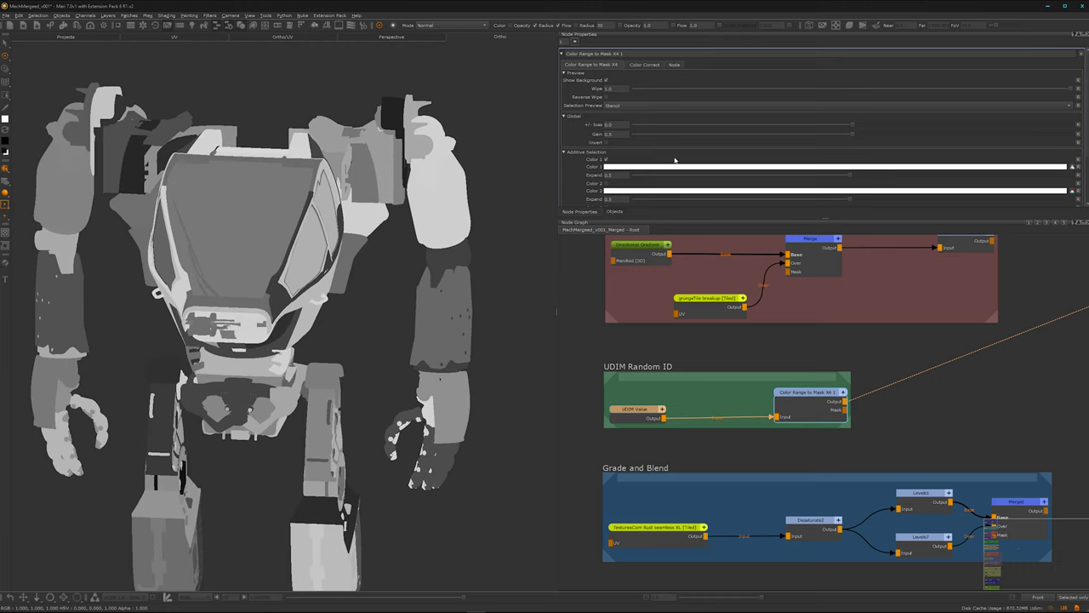
Set Color 1 of the Color Range to Mask node to the light grey sampled from the mech's upper arm and disable Show Background.
{"action": "left_click", "coordinate": [675, 162]}
{"action": "left_click", "coordinate": [535, 419]}
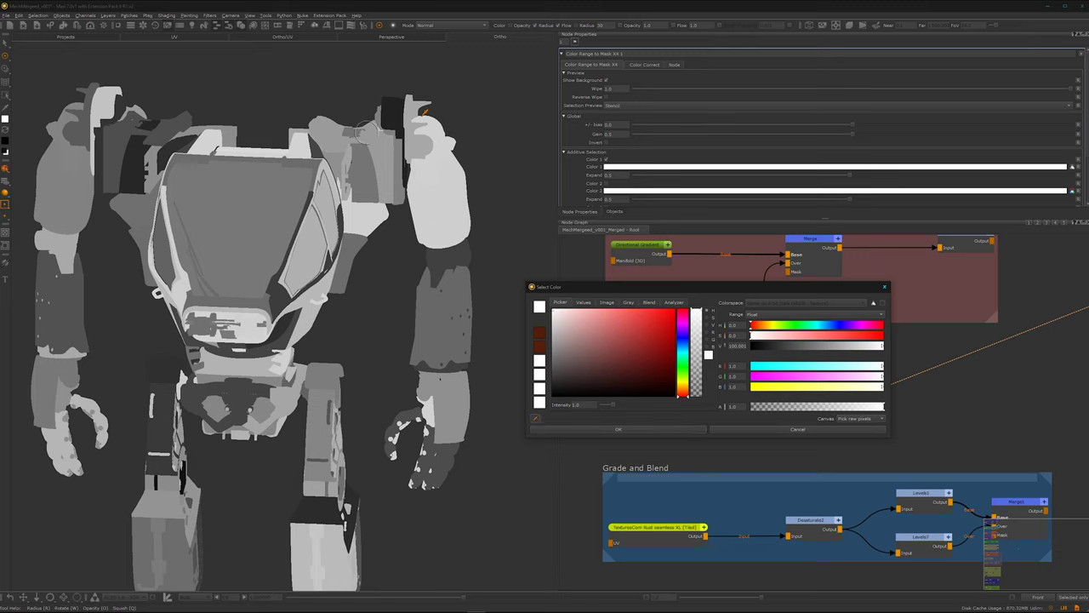
{"action": "left_click", "coordinate": [432, 179]}
{"action": "left_click", "coordinate": [563, 431]}
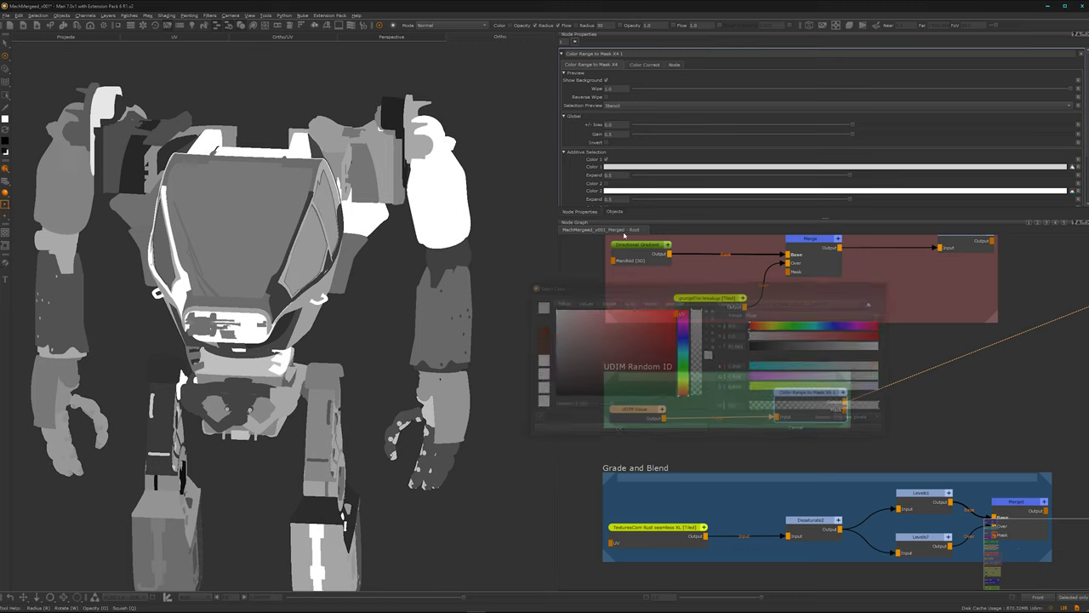
{"action": "left_click", "coordinate": [606, 80]}
Lower the Expand of Color 1 to about 0.47 and check the resulting random UDIM mask on the mech's body and legs.
{"action": "left_click_drag", "start_coordinate": [335, 393], "coordinate": [240, 327], "text": "alt"}
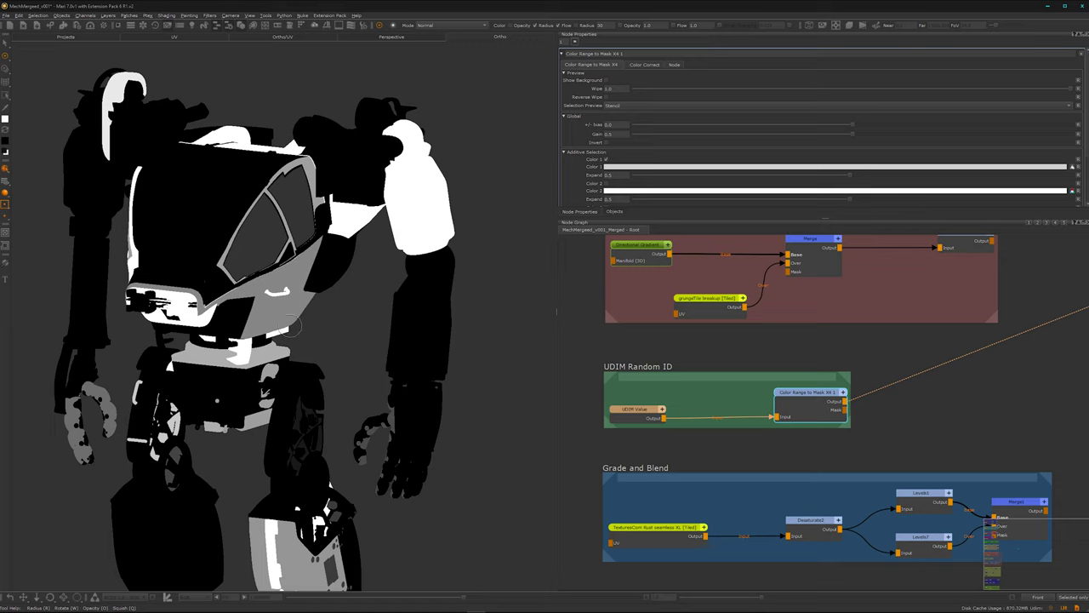
{"action": "middle_click_drag", "start_coordinate": [283, 406], "coordinate": [270, 351], "text": "alt"}
{"action": "scroll", "coordinate": [269, 352], "scroll_direction": "down", "scroll_amount": 1}
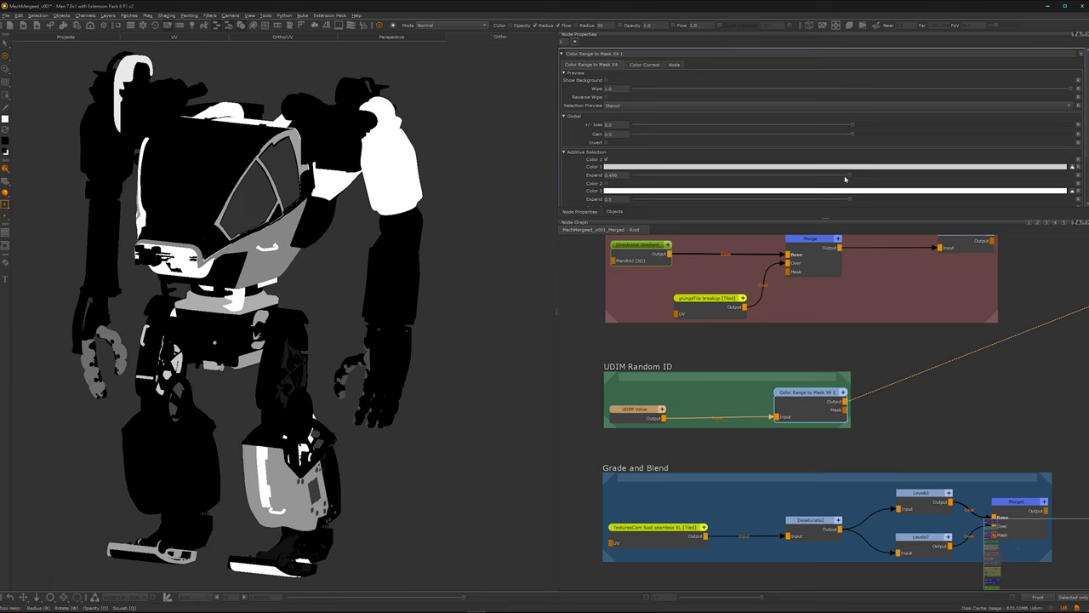
{"action": "mouse_move", "coordinate": [845, 178]}
{"action": "left_mouse_down"}
{"action": "mouse_move", "coordinate": [619, 187]}
{"action": "mouse_move", "coordinate": [835, 195]}
{"action": "left_mouse_up"}
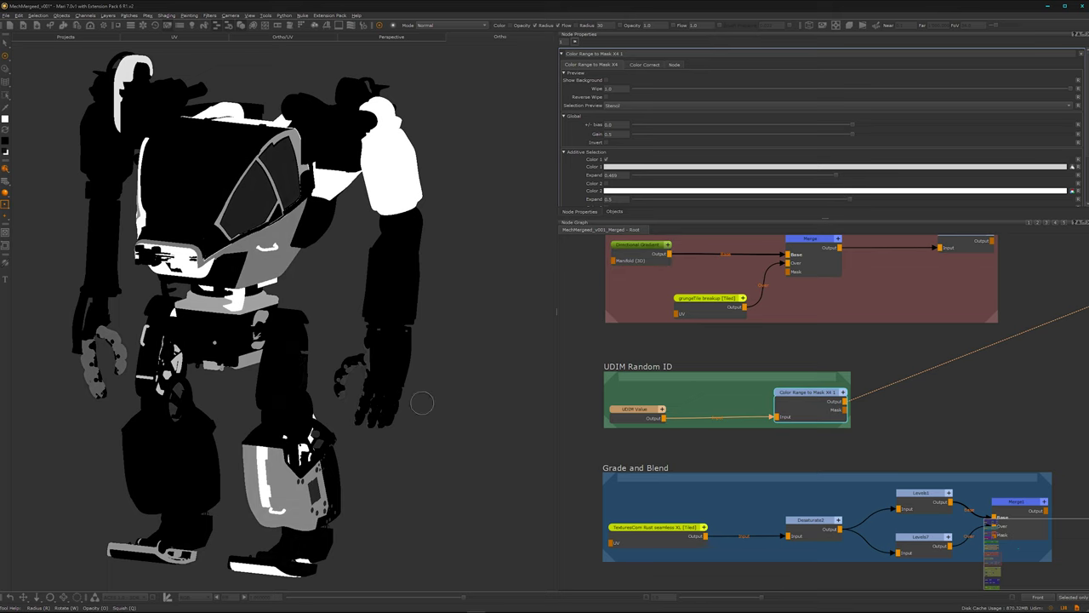
{"action": "middle_click_drag", "start_coordinate": [317, 371], "coordinate": [366, 339], "text": "alt"}
{"action": "left_click_drag", "start_coordinate": [366, 338], "coordinate": [335, 345], "text": "alt"}
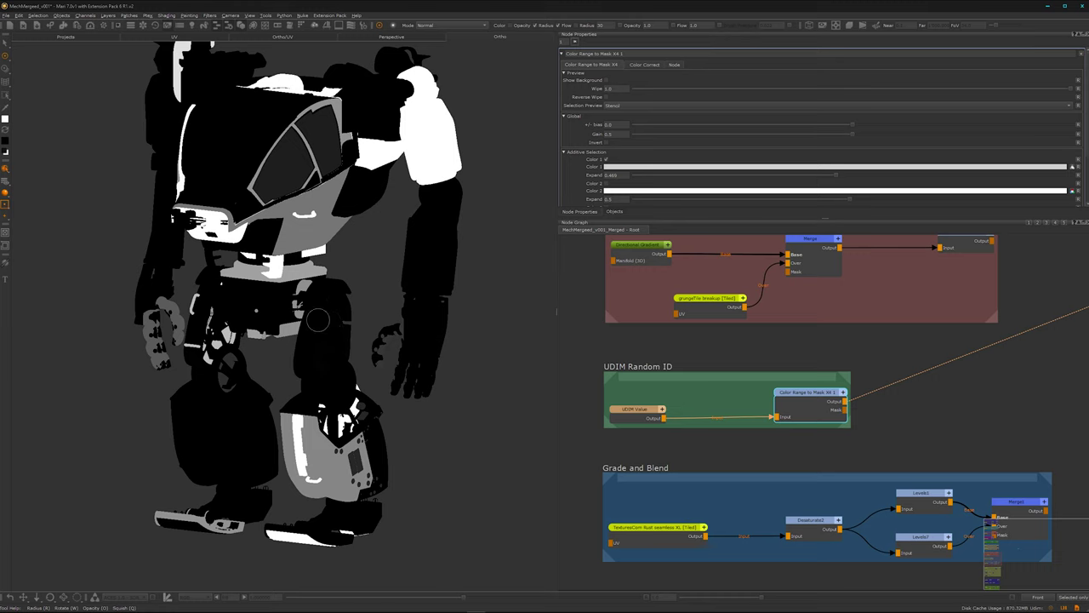
{"action": "middle_click_drag", "start_coordinate": [281, 304], "coordinate": [271, 332], "text": "alt"}
{"action": "left_click_drag", "start_coordinate": [247, 254], "coordinate": [261, 252], "text": "alt"}
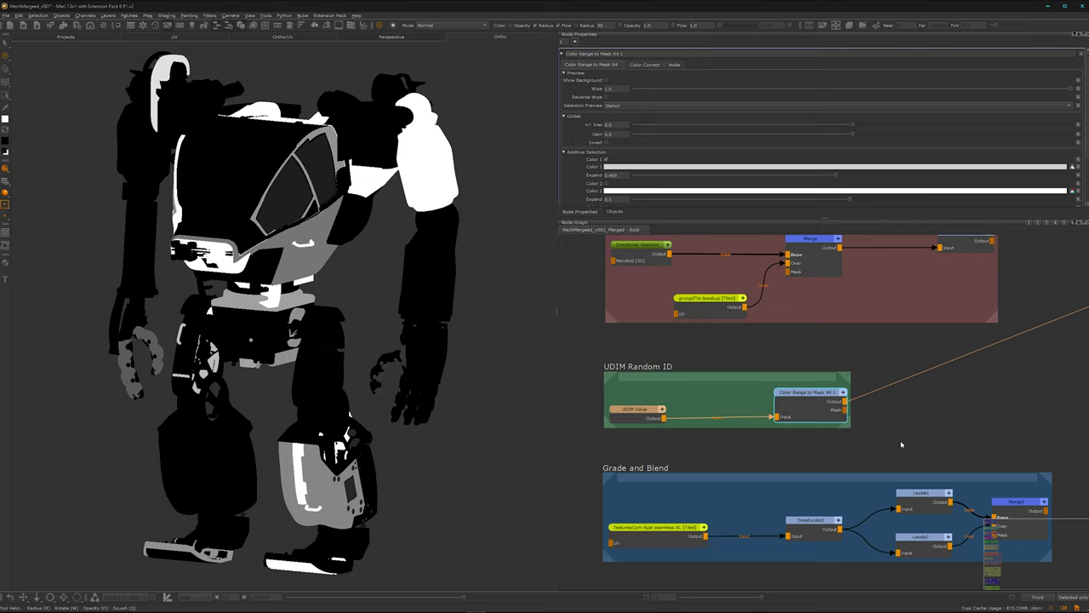
Preview the tiled rust texture node of the Grade and Blend group on the mech.
{"action": "middle_click_drag", "start_coordinate": [905, 443], "coordinate": [829, 310]}
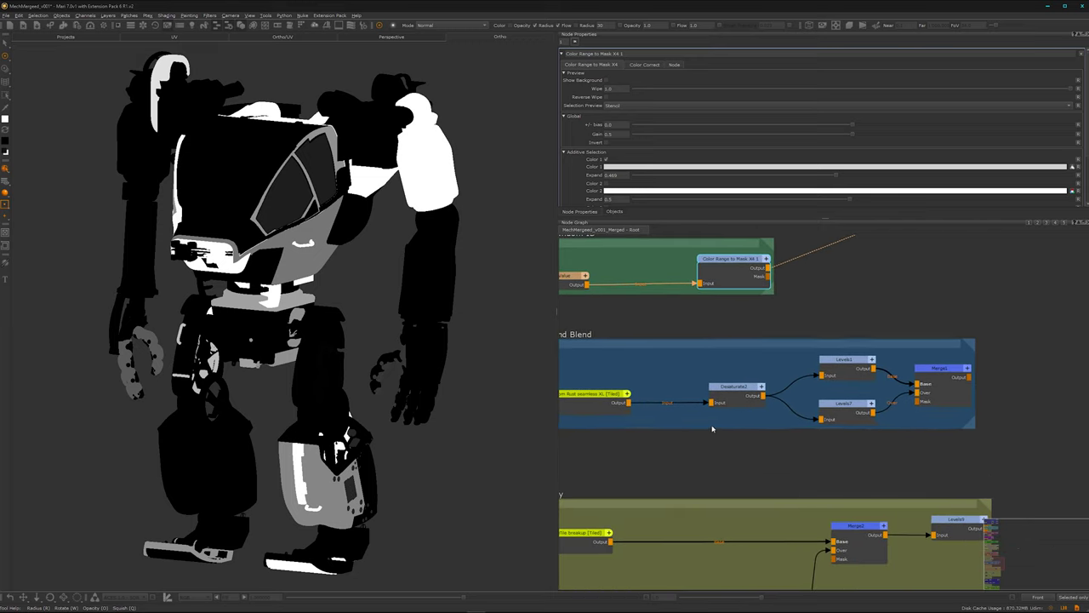
{"action": "scroll", "coordinate": [709, 428], "scroll_direction": "down", "scroll_amount": 2}
{"action": "scroll", "coordinate": [709, 428], "scroll_direction": "up", "scroll_amount": 3}
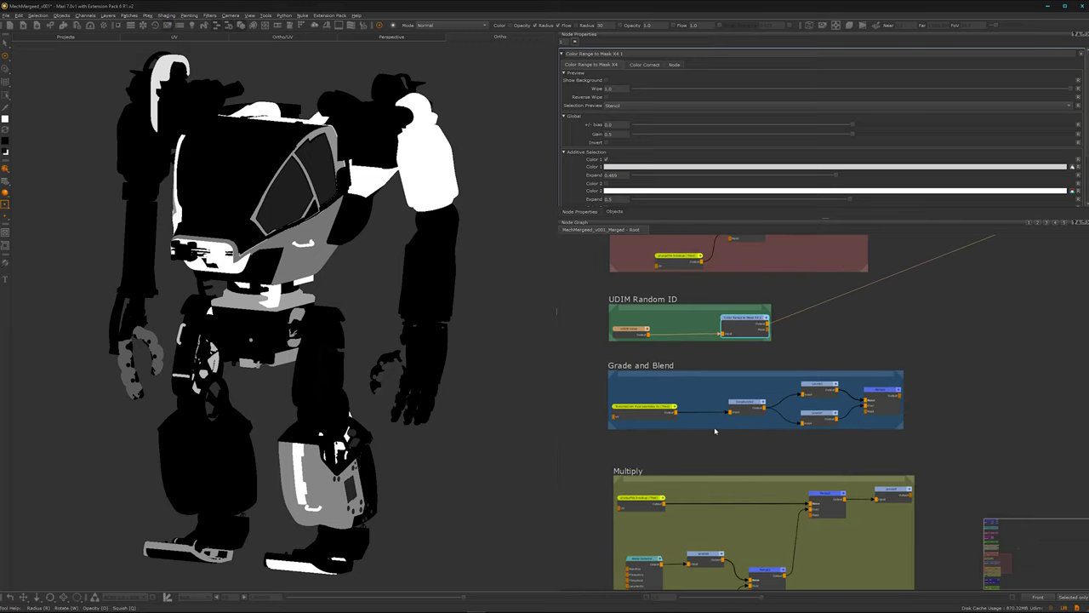
{"action": "left_click", "coordinate": [650, 414]}
{"action": "key", "text": "v"}
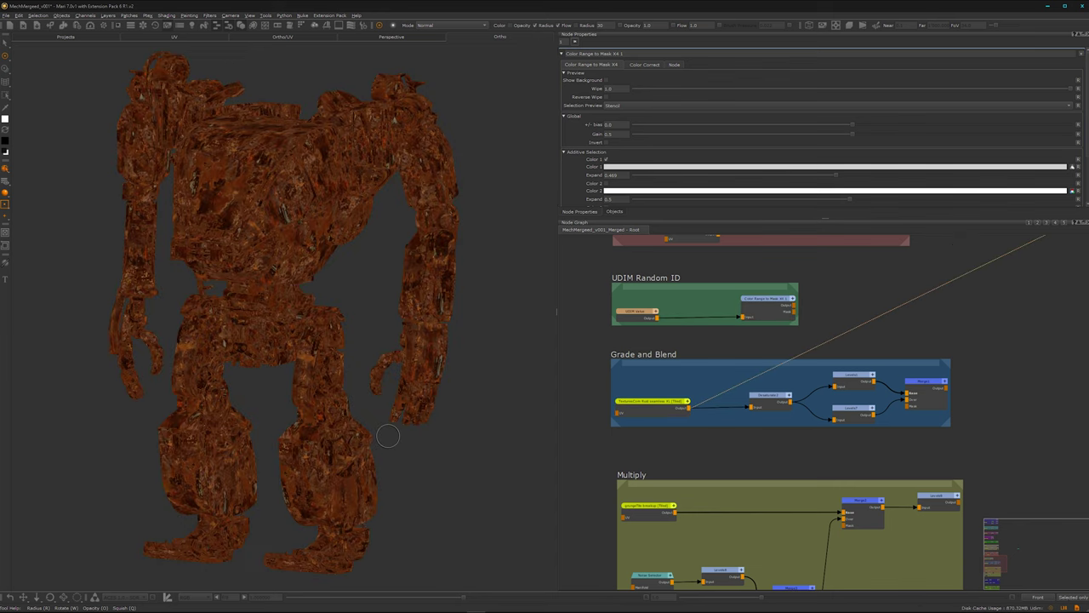
{"action": "left_click_drag", "start_coordinate": [336, 404], "coordinate": [247, 328], "text": "alt"}
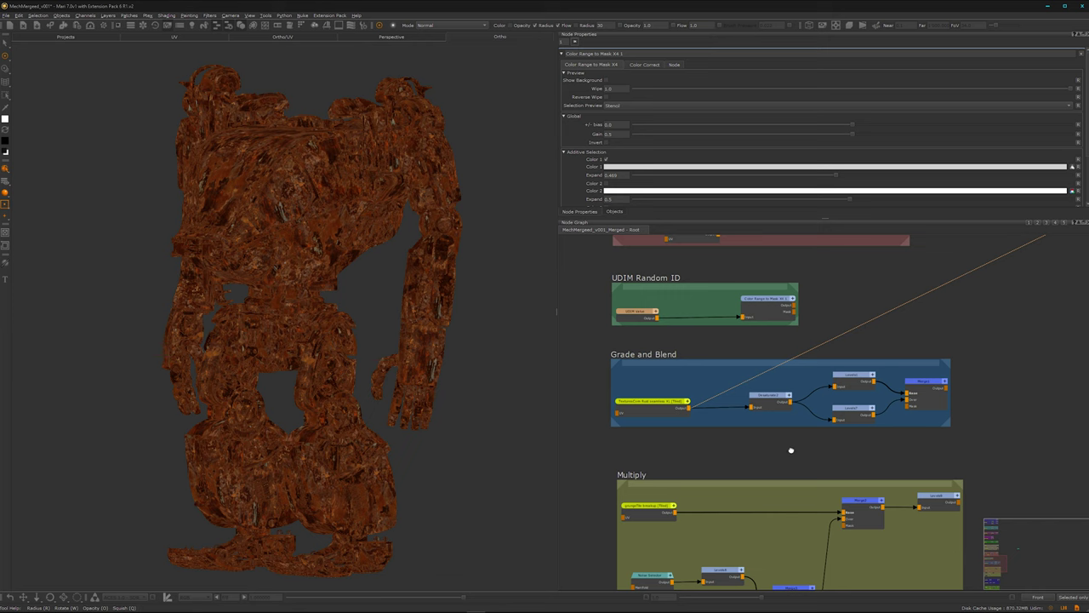
Preview the Desaturate node connected to the rust texture on the mech's torso and open its properties.
{"action": "middle_click_drag", "start_coordinate": [791, 450], "coordinate": [723, 463]}
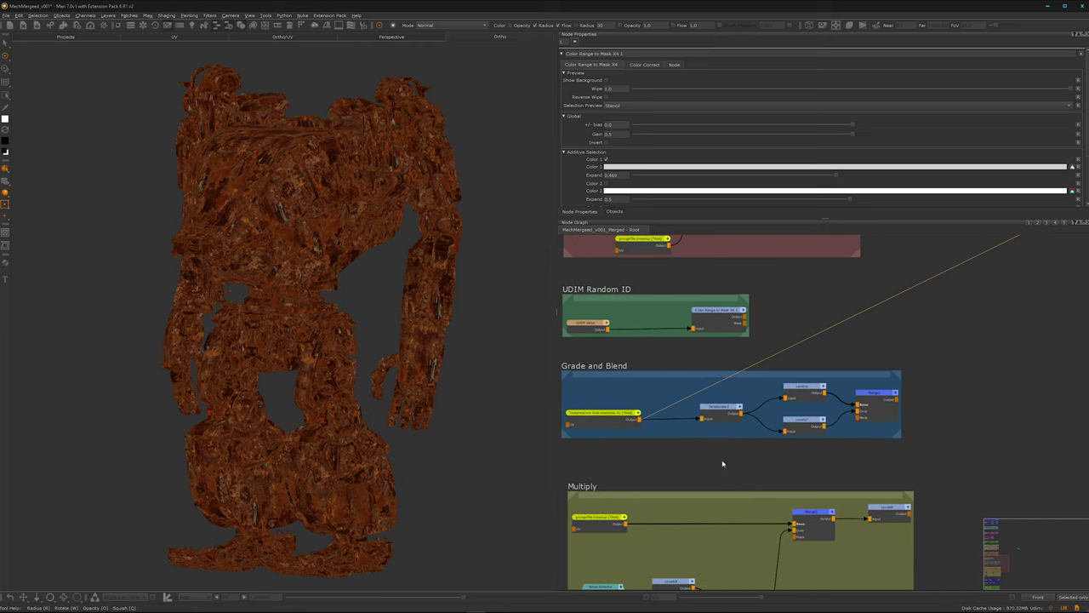
{"action": "left_click", "coordinate": [716, 420]}
{"action": "key", "text": "1"}
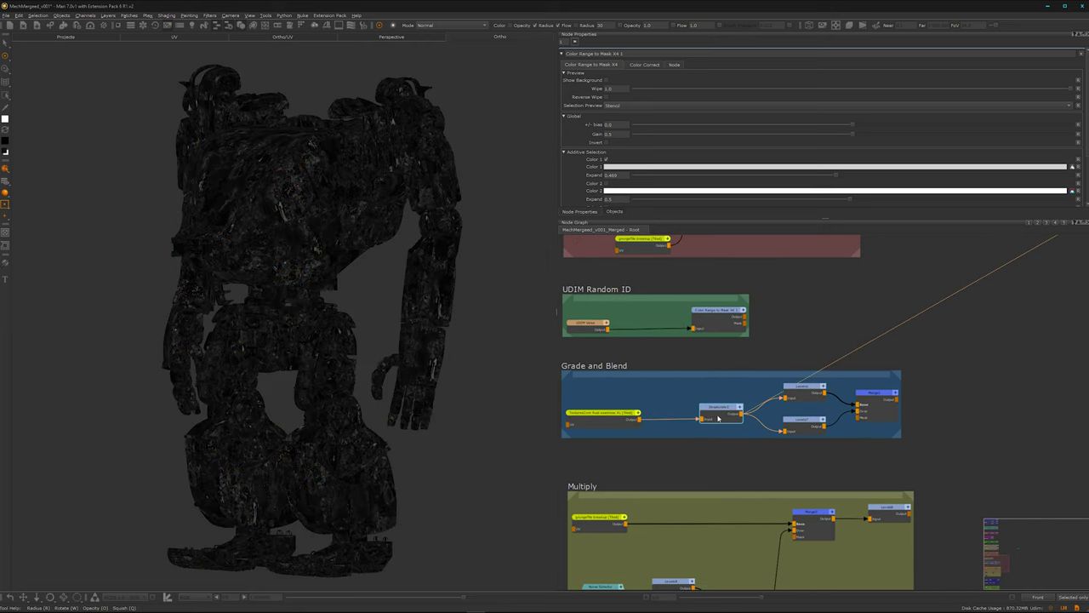
{"action": "right_click_drag", "start_coordinate": [345, 394], "coordinate": [377, 369], "text": "alt"}
{"action": "middle_click_drag", "start_coordinate": [333, 246], "coordinate": [326, 287], "text": "alt"}
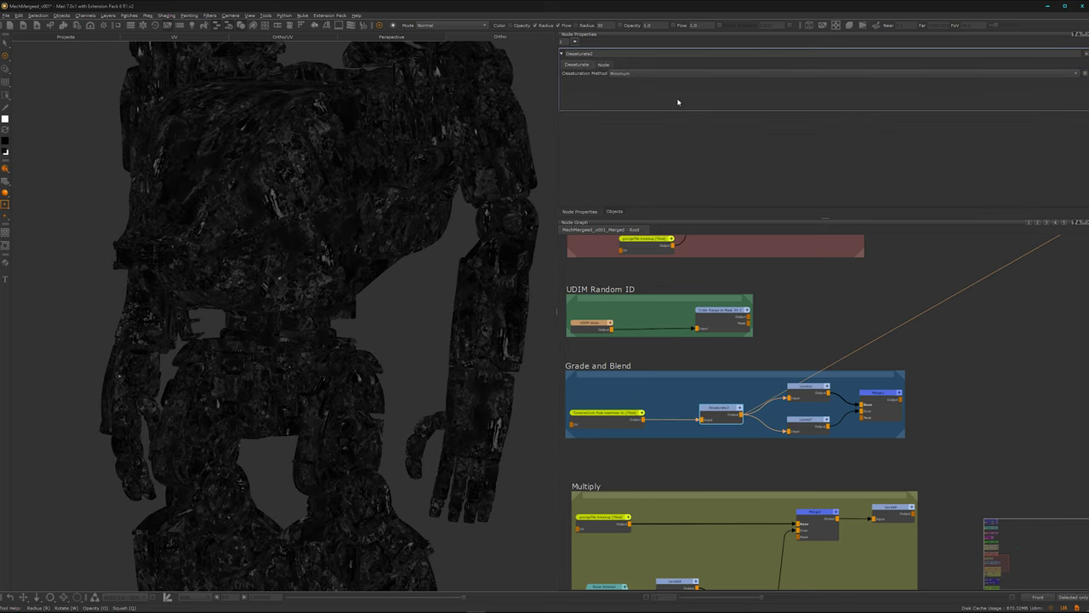
Preview the Levels node feeding the Over input of the Grade and Blend Merge node and examine its mask up close.
{"action": "middle_click_drag", "start_coordinate": [752, 447], "coordinate": [695, 440]}
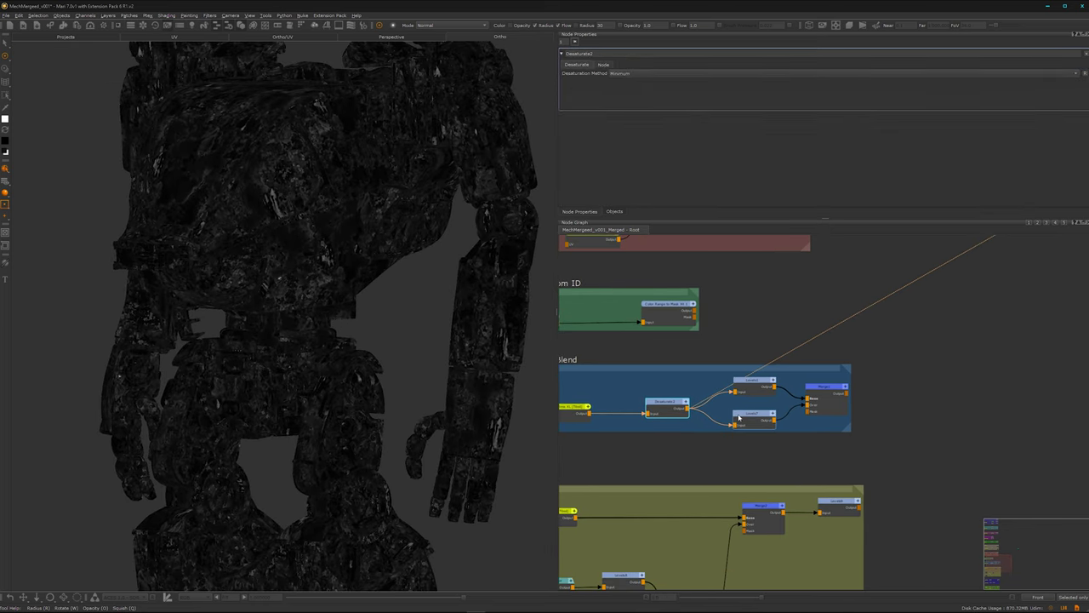
{"action": "middle_click_drag", "start_coordinate": [327, 330], "coordinate": [322, 340], "text": "alt"}
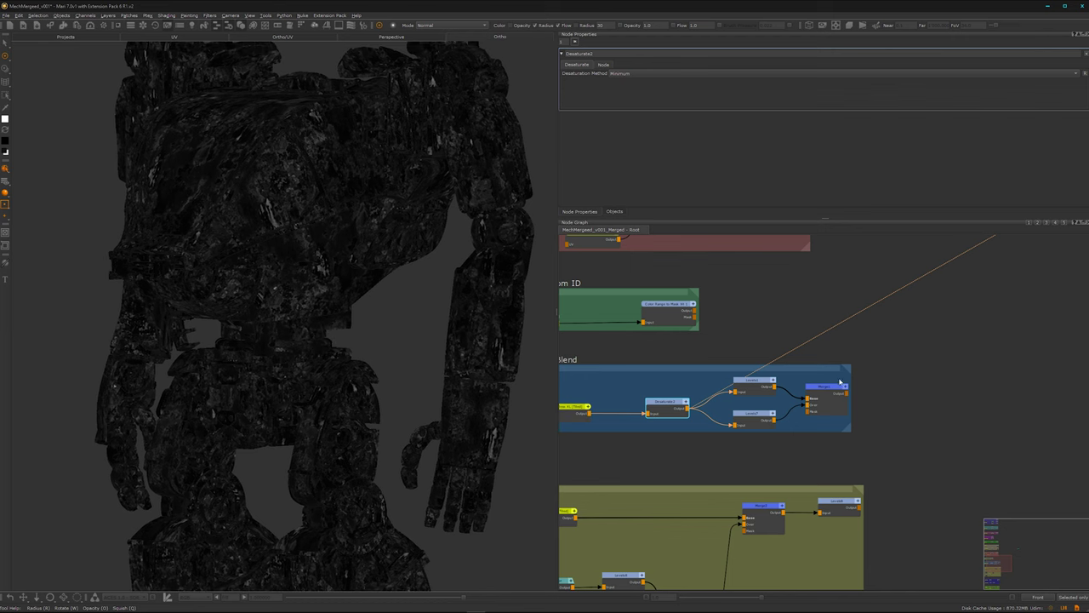
{"action": "left_click", "coordinate": [753, 425]}
{"action": "key", "text": "1"}
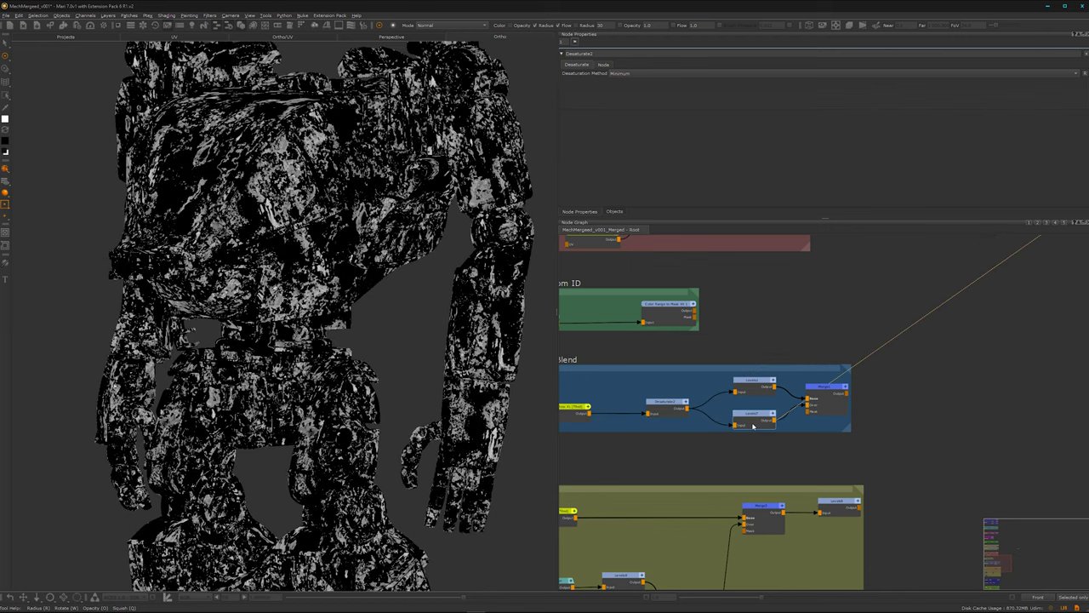
{"action": "right_click_drag", "start_coordinate": [273, 326], "coordinate": [324, 330], "text": "alt"}
{"action": "scroll", "coordinate": [329, 322], "scroll_direction": "up", "scroll_amount": 5}
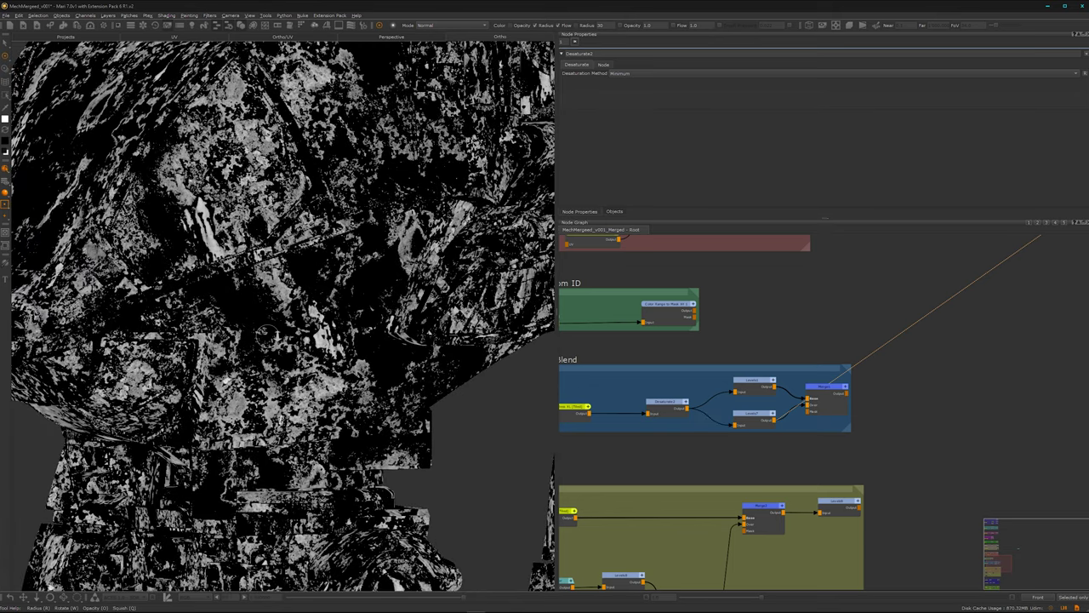
{"action": "scroll", "coordinate": [264, 332], "scroll_direction": "up", "scroll_amount": 3}
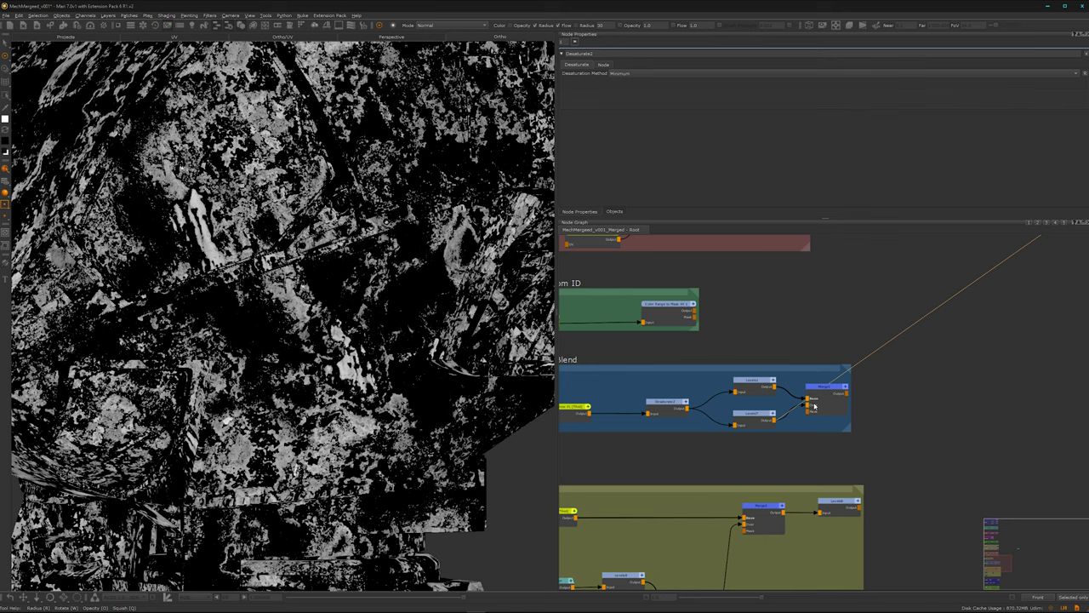
Preview the Levels node feeding the Merge node's Base input, open its properties and examine its mask up close.
{"action": "left_click", "coordinate": [758, 392]}
{"action": "key", "text": "v"}
{"action": "double_click", "coordinate": [752, 393]}
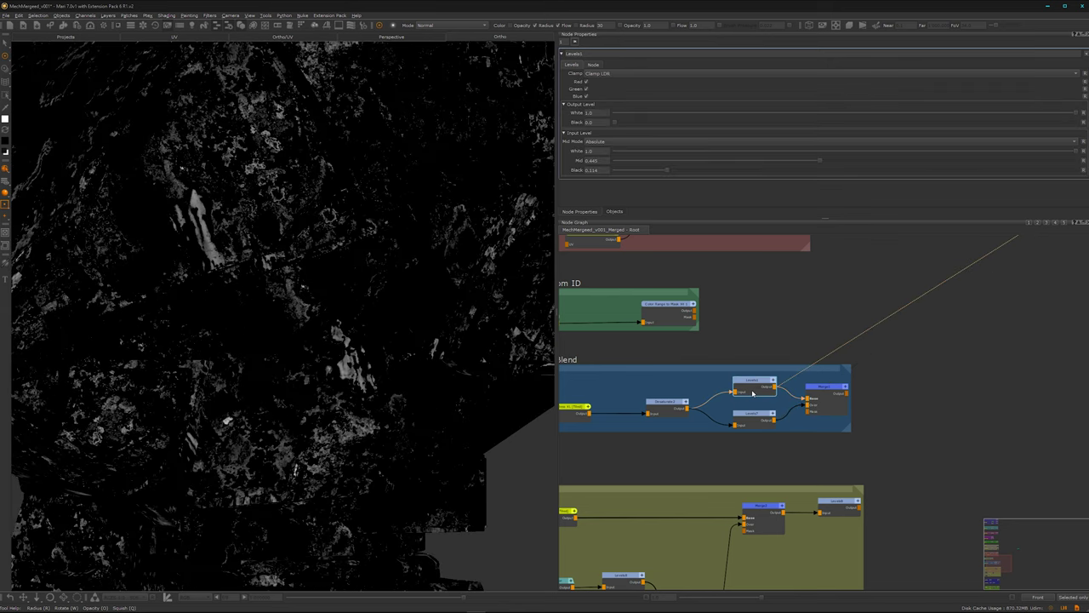
{"action": "middle_click_drag", "start_coordinate": [229, 349], "coordinate": [236, 312], "text": "alt"}
{"action": "right_click_drag", "start_coordinate": [236, 311], "coordinate": [273, 309], "text": "alt"}
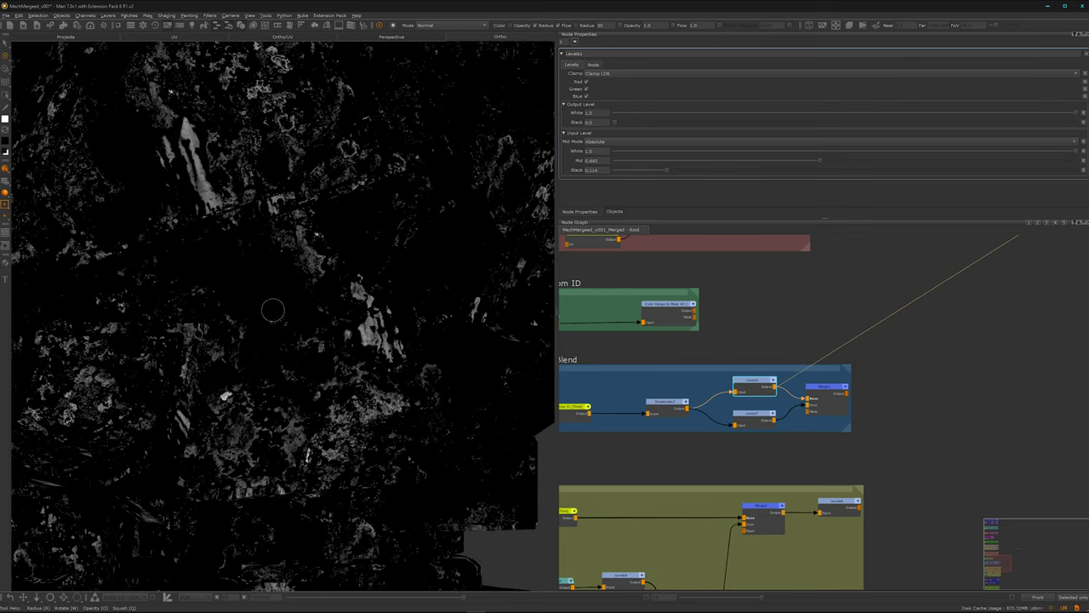
Preview the Grade and Blend Merge node, open its properties, and compare the Screen blend at Amount 0.035 and 1.0.
{"action": "double_click", "coordinate": [823, 407]}
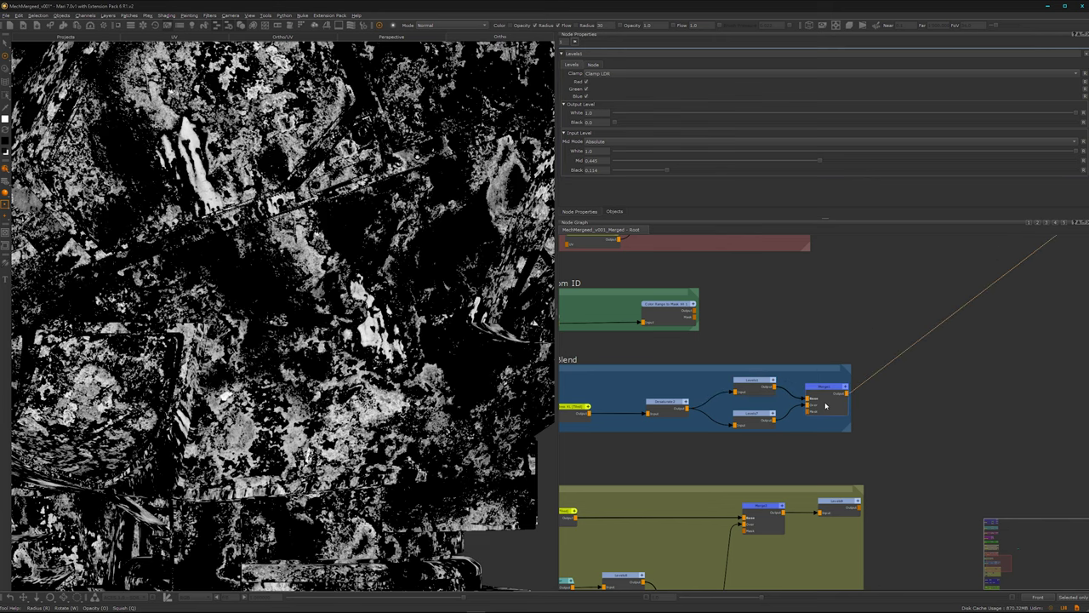
{"action": "double_click", "coordinate": [825, 406]}
{"action": "middle_click_drag", "start_coordinate": [352, 388], "coordinate": [380, 374], "text": "alt"}
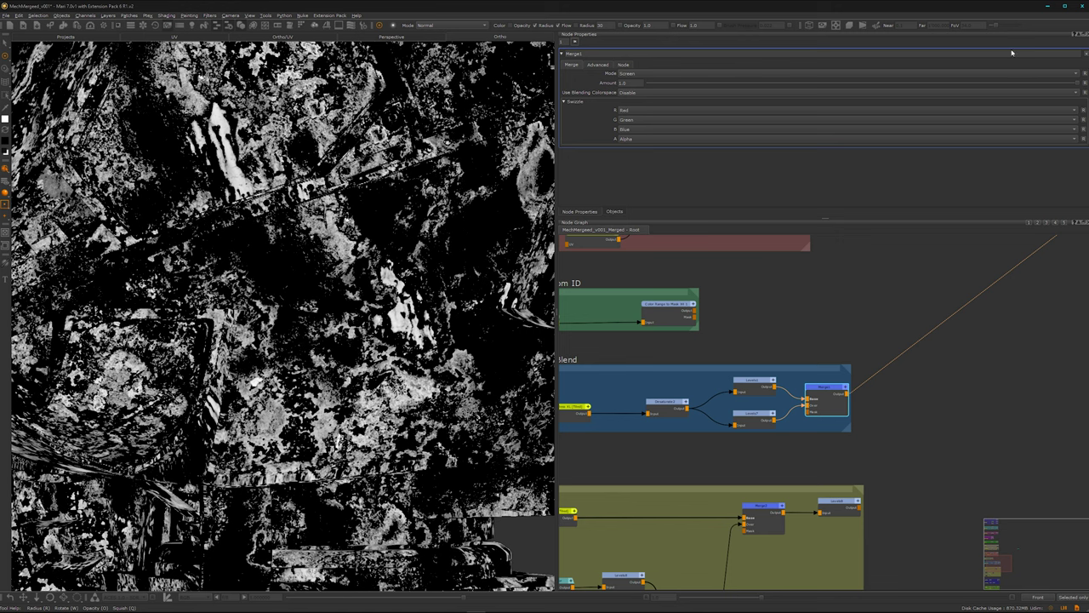
{"action": "left_click_drag", "start_coordinate": [1078, 85], "coordinate": [664, 90]}
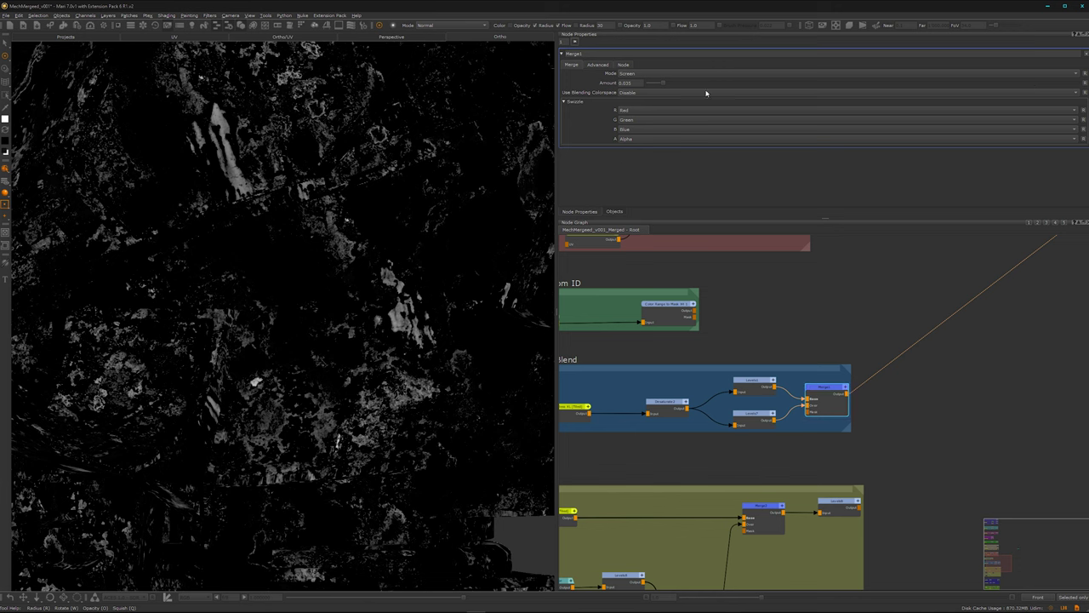
{"action": "left_click_drag", "start_coordinate": [669, 84], "coordinate": [1077, 84]}
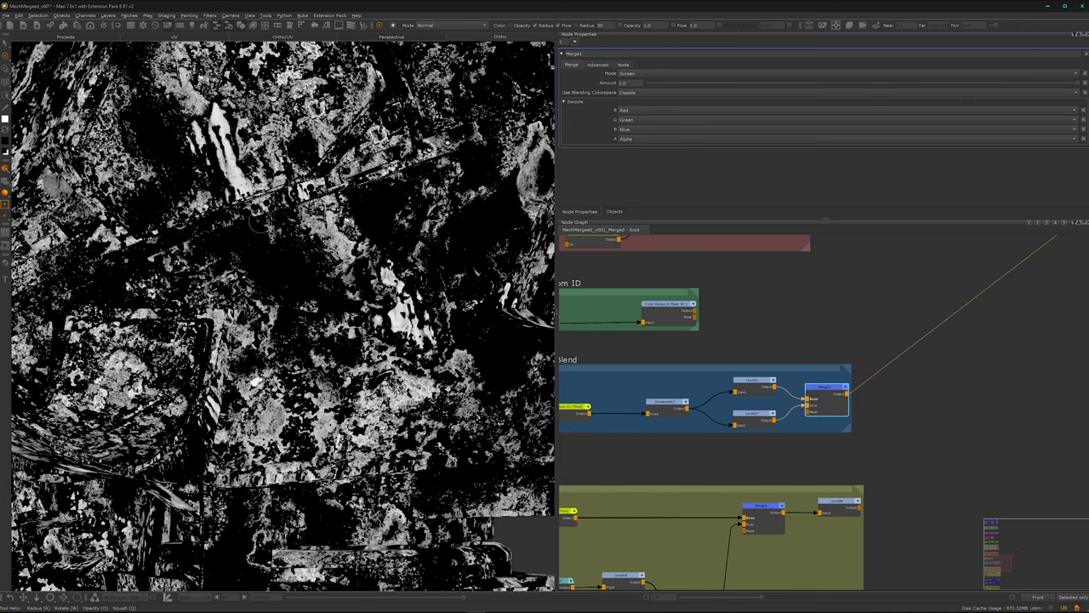
Preview the tiled grungeTile breakup node of the Multiply group on the mech's torso and arms.
{"action": "scroll", "coordinate": [851, 462], "scroll_direction": "down", "scroll_amount": 4}
{"action": "middle_click_drag", "start_coordinate": [866, 459], "coordinate": [845, 325]}
{"action": "scroll", "coordinate": [799, 399], "scroll_direction": "up", "scroll_amount": 3}
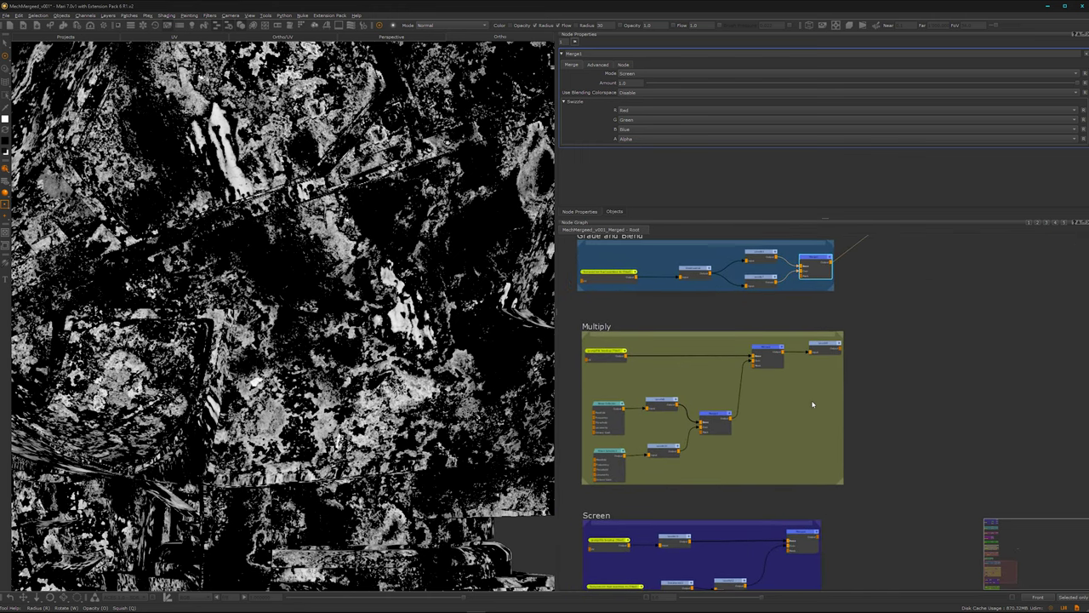
{"action": "scroll", "coordinate": [643, 383], "scroll_direction": "up", "scroll_amount": 2}
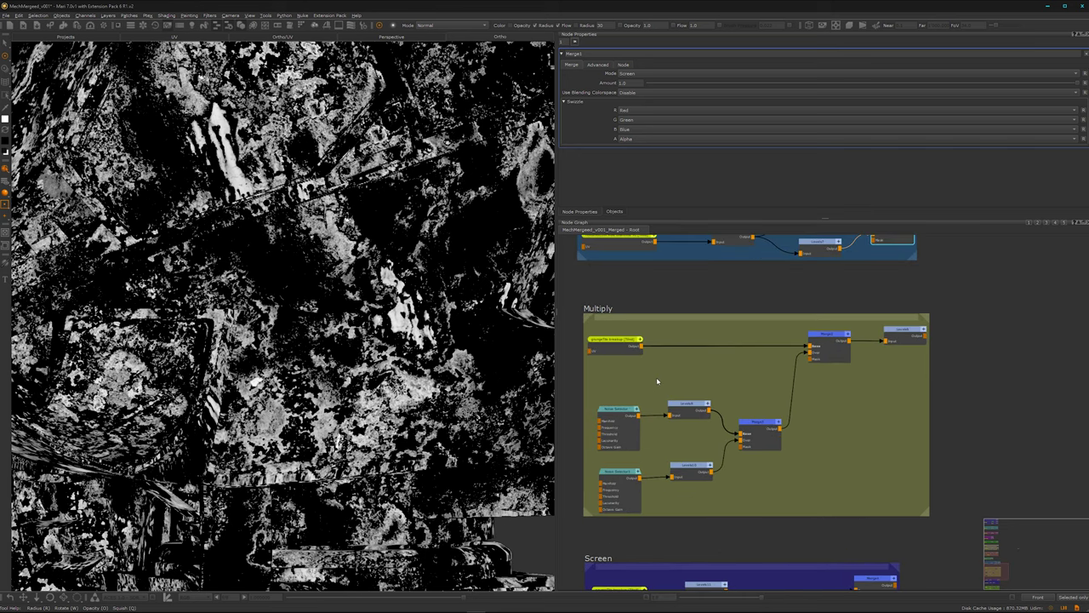
{"action": "middle_click_drag", "start_coordinate": [683, 384], "coordinate": [703, 388]}
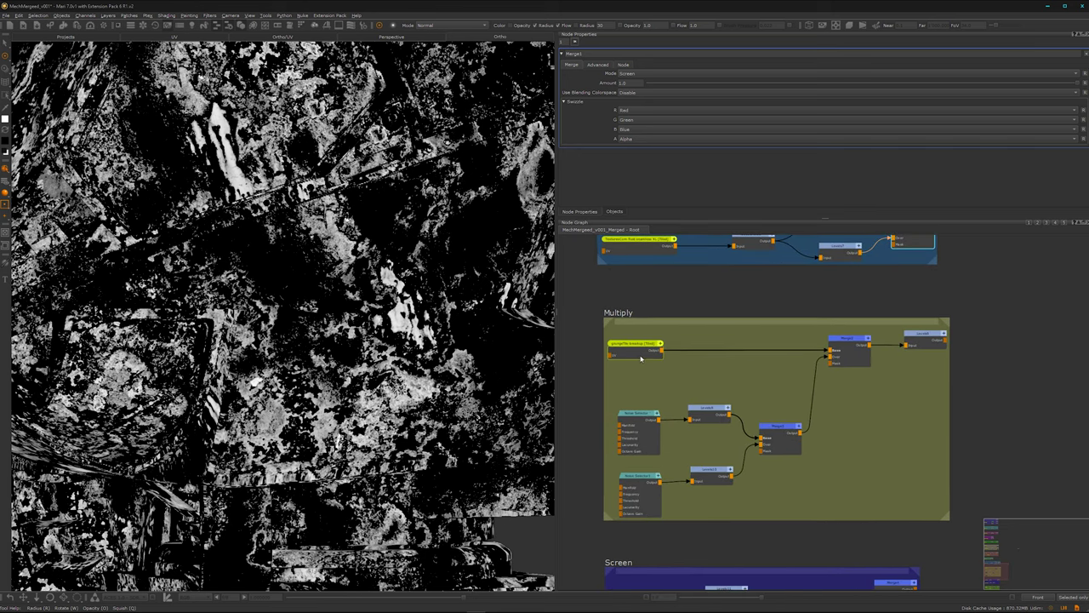
{"action": "left_click", "coordinate": [641, 357]}
{"action": "key", "text": "1"}
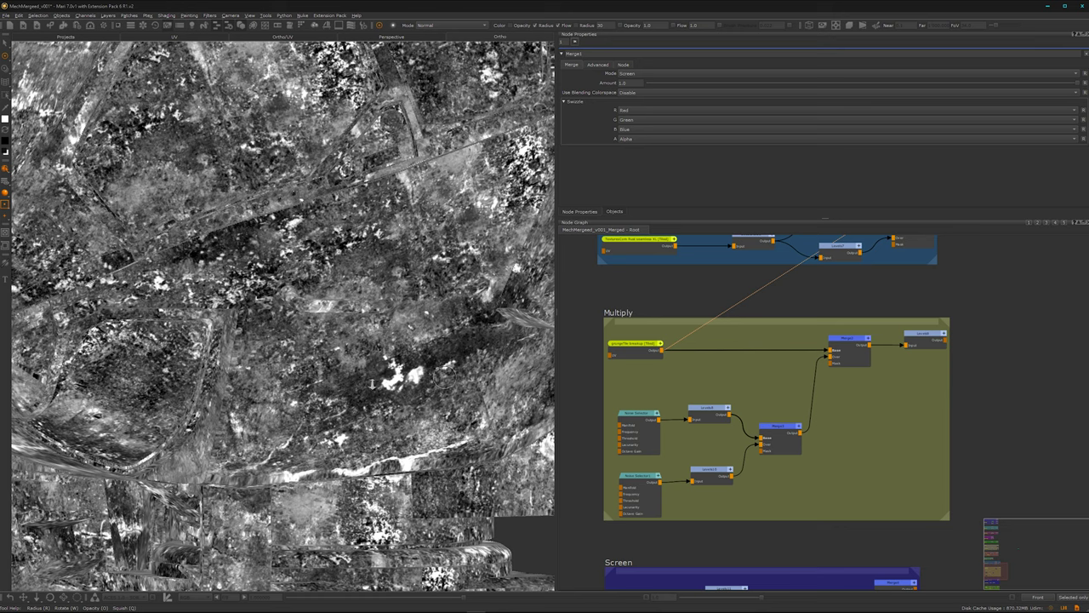
{"action": "right_click_drag", "start_coordinate": [372, 383], "coordinate": [350, 393], "text": "alt"}
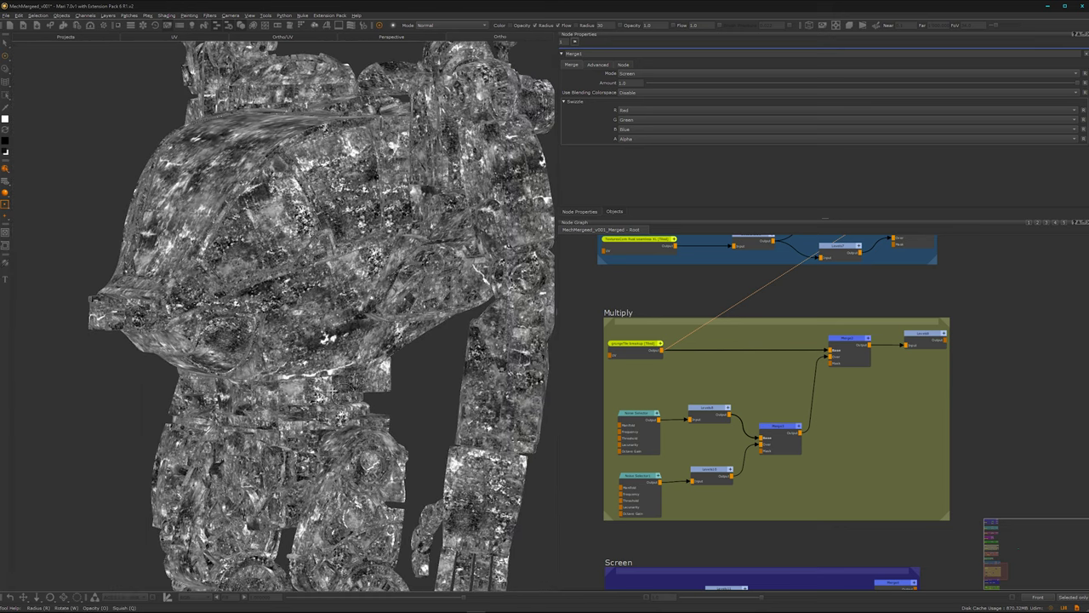
{"action": "middle_click_drag", "start_coordinate": [336, 390], "coordinate": [293, 340], "text": "alt"}
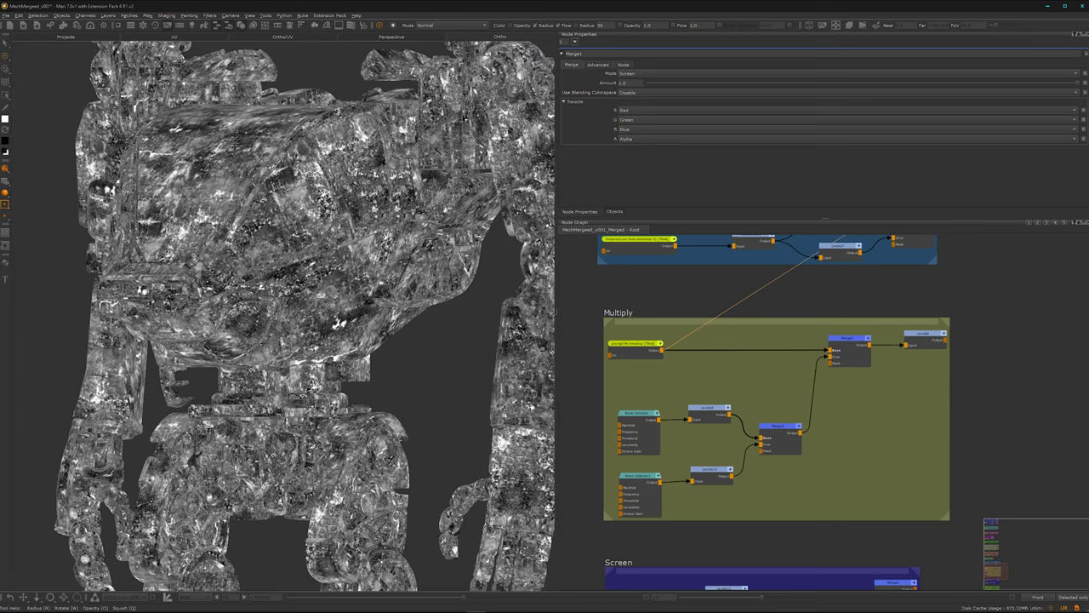
{"action": "middle_click_drag", "start_coordinate": [311, 393], "coordinate": [317, 378], "text": "alt"}
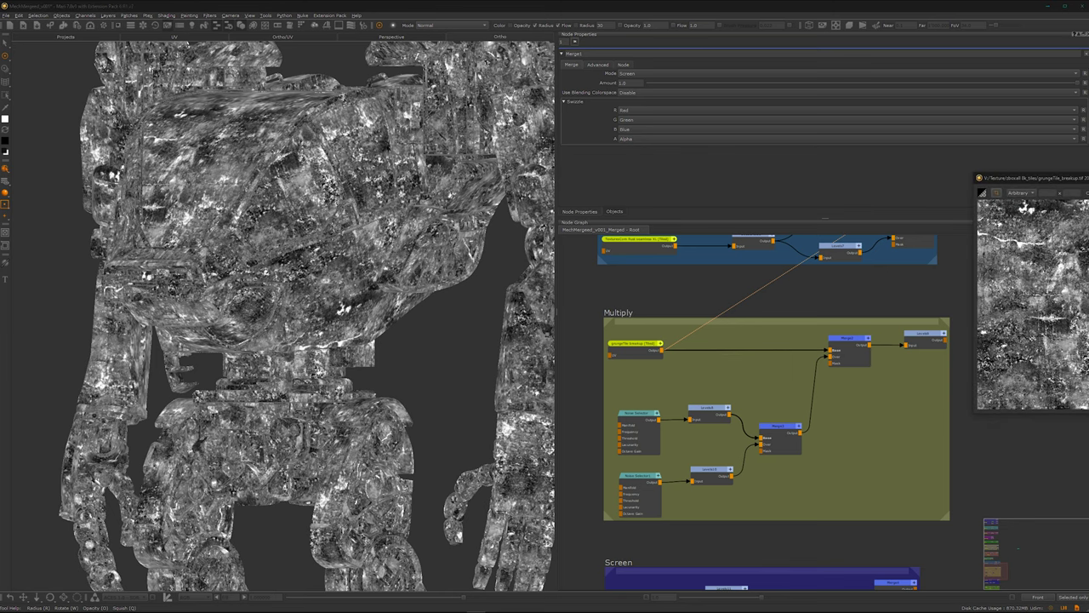
Inspect the grungeTile_breakup source image in its separate viewer window and close that window.
{"action": "left_click_drag", "start_coordinate": [1088, 178], "coordinate": [499, 176]}
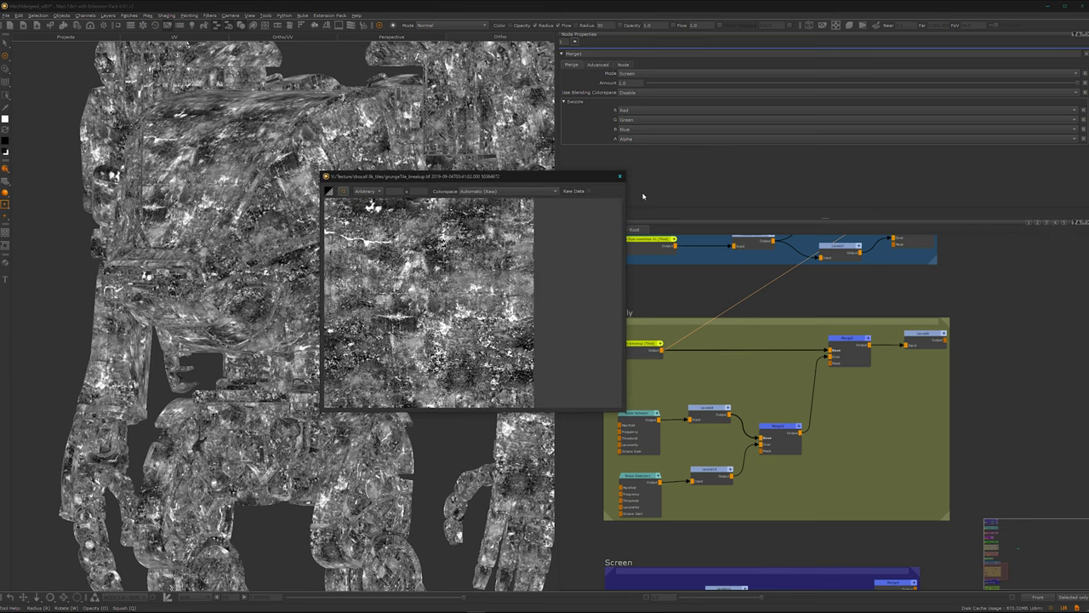
{"action": "left_click", "coordinate": [622, 178]}
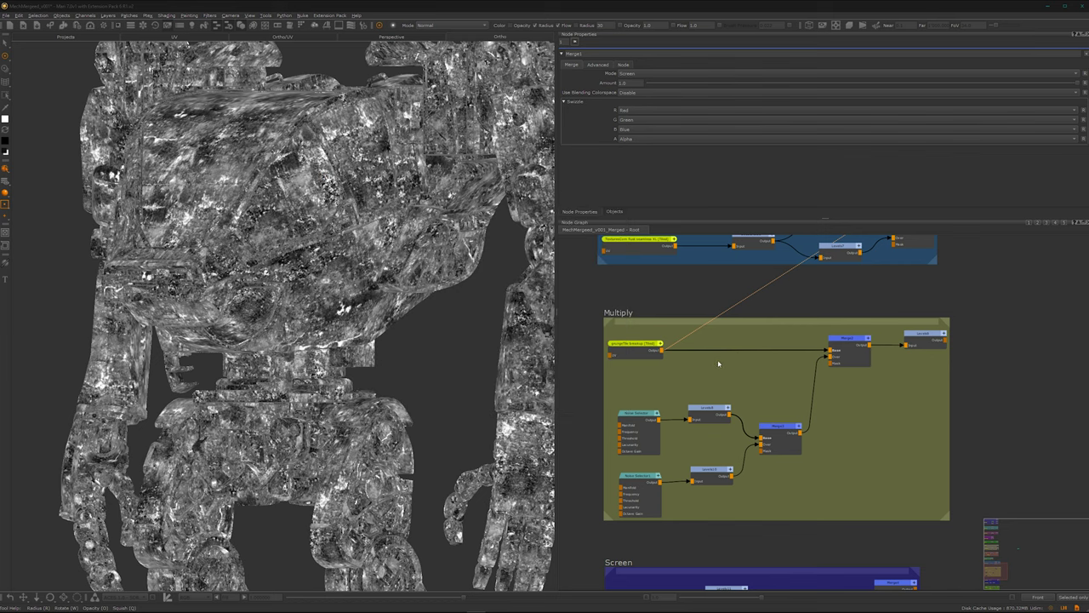
{"action": "middle_click_drag", "start_coordinate": [742, 390], "coordinate": [751, 364]}
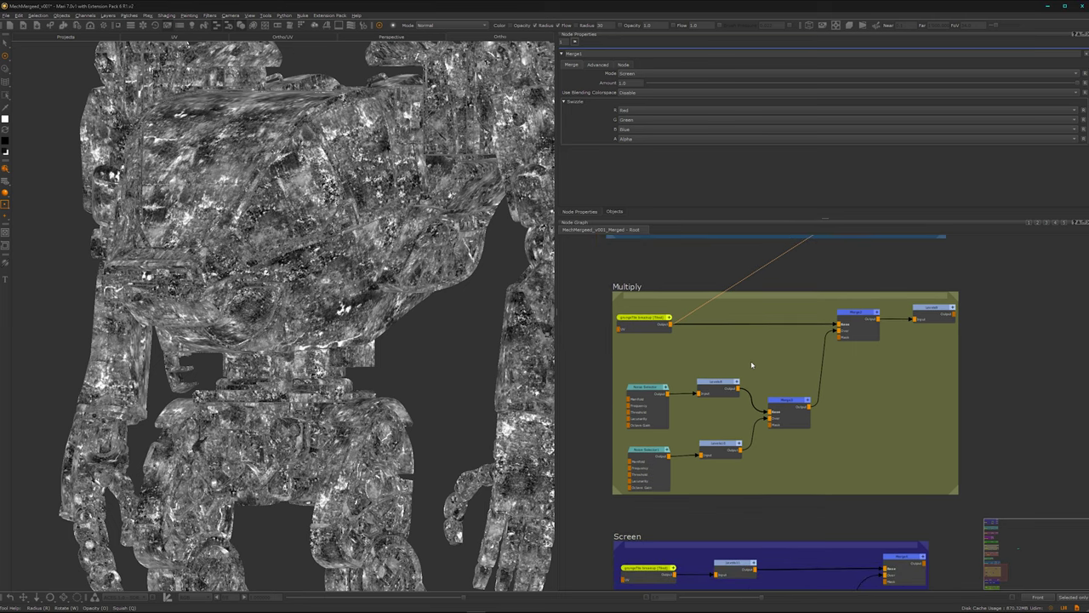
Open the properties of the Multiply group's Noise Selector nodes and review the available noise types, keeping Perlin.
{"action": "left_click", "coordinate": [653, 403]}
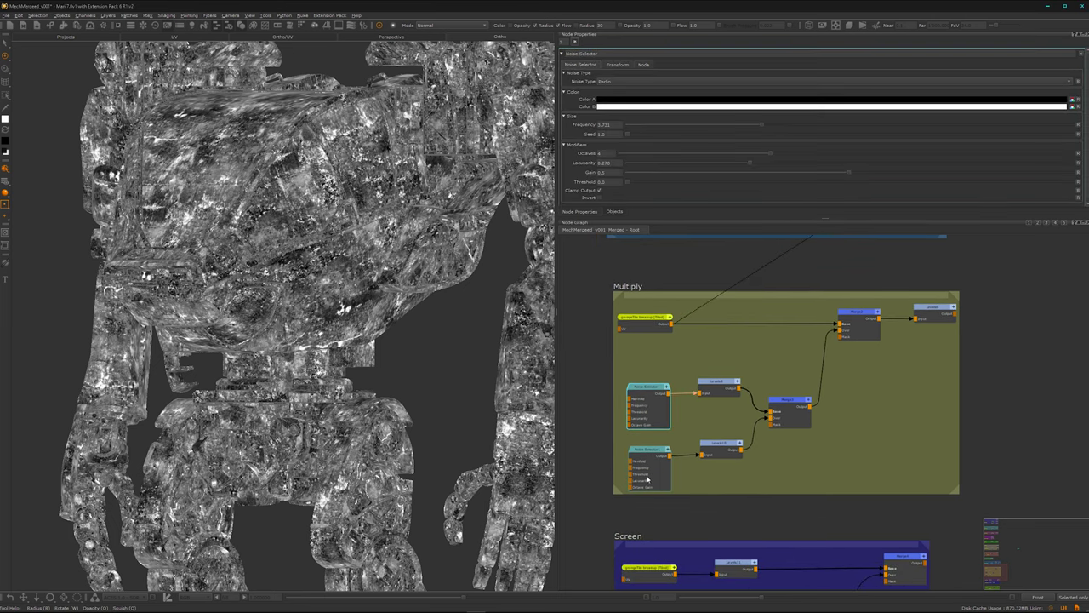
{"action": "left_click", "coordinate": [662, 474]}
{"action": "left_click", "coordinate": [647, 404]}
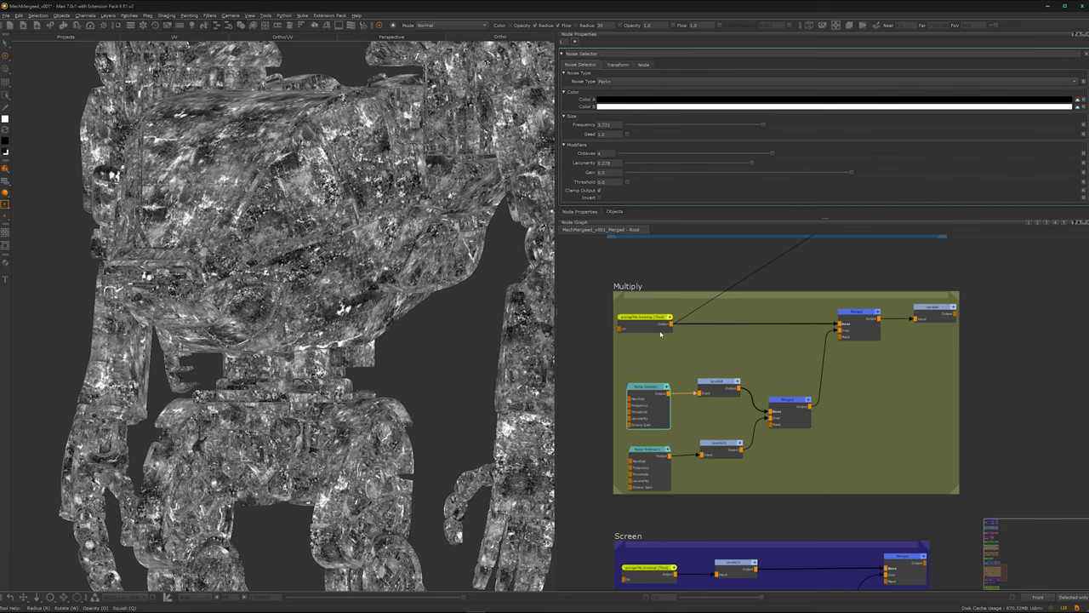
{"action": "left_click", "coordinate": [648, 82]}
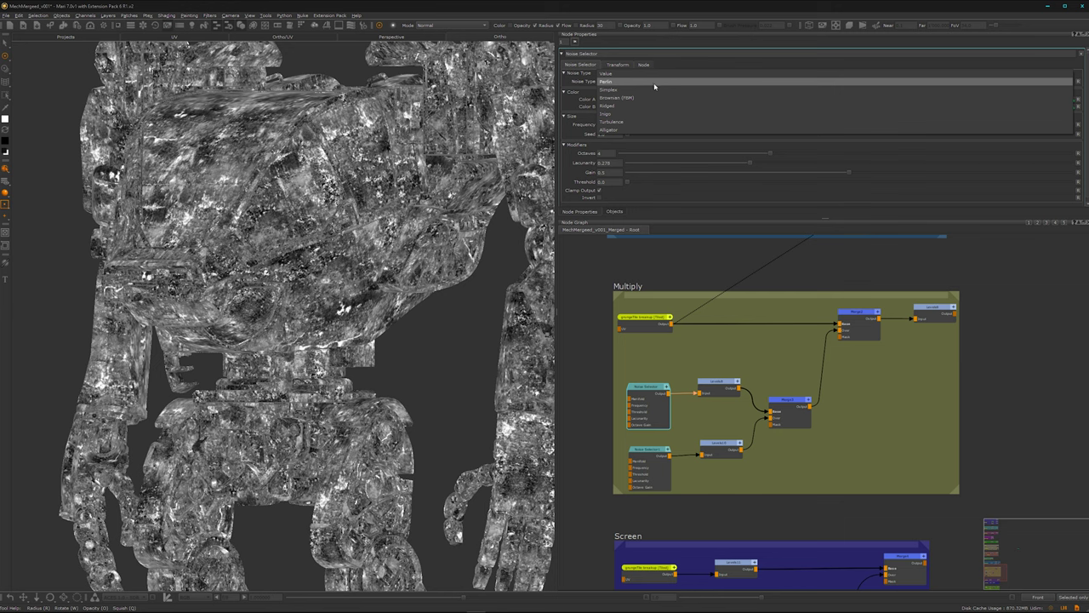
{"action": "left_click", "coordinate": [656, 82]}
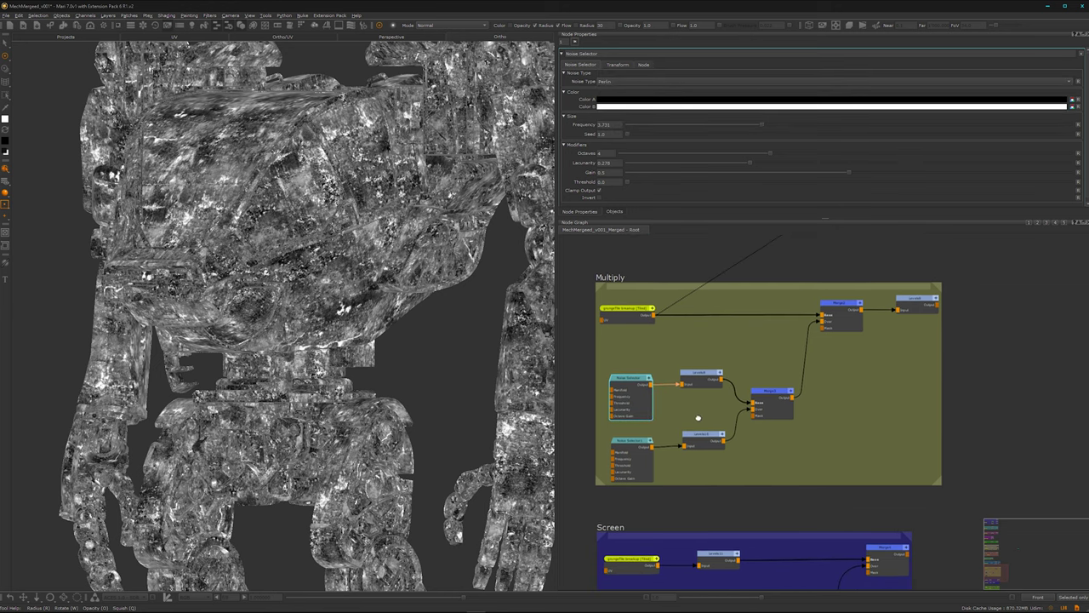
Preview the two Levels nodes fed by the Noise Selectors one after the other and compare their masks across the whole mech.
{"action": "middle_click_drag", "start_coordinate": [698, 418], "coordinate": [686, 426]}
{"action": "left_click", "coordinate": [685, 392]}
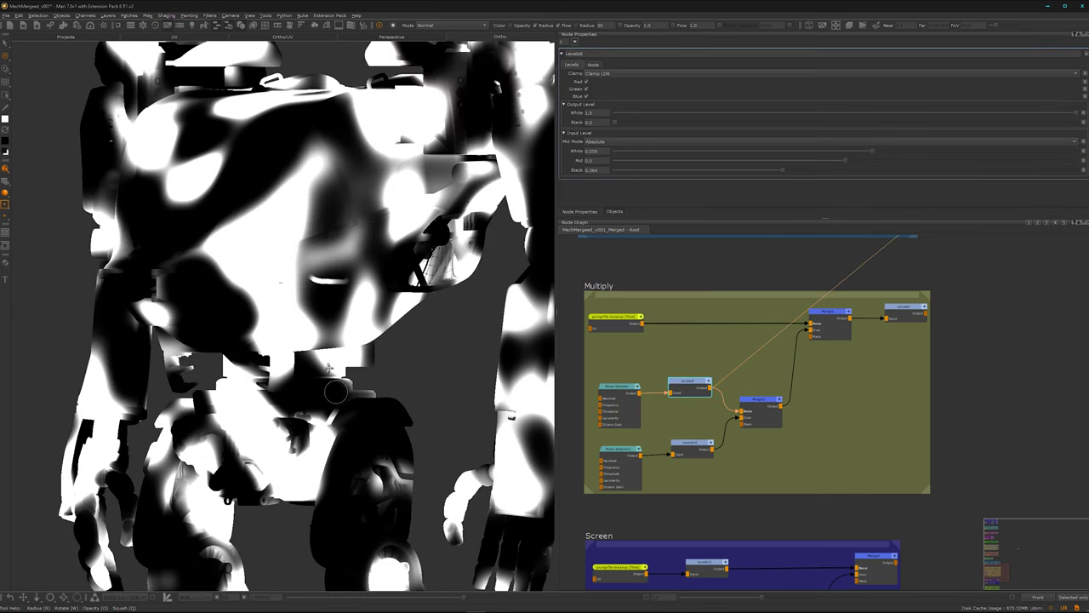
{"action": "left_click_drag", "start_coordinate": [336, 392], "coordinate": [451, 357], "text": "alt"}
{"action": "left_click", "coordinate": [685, 451]}
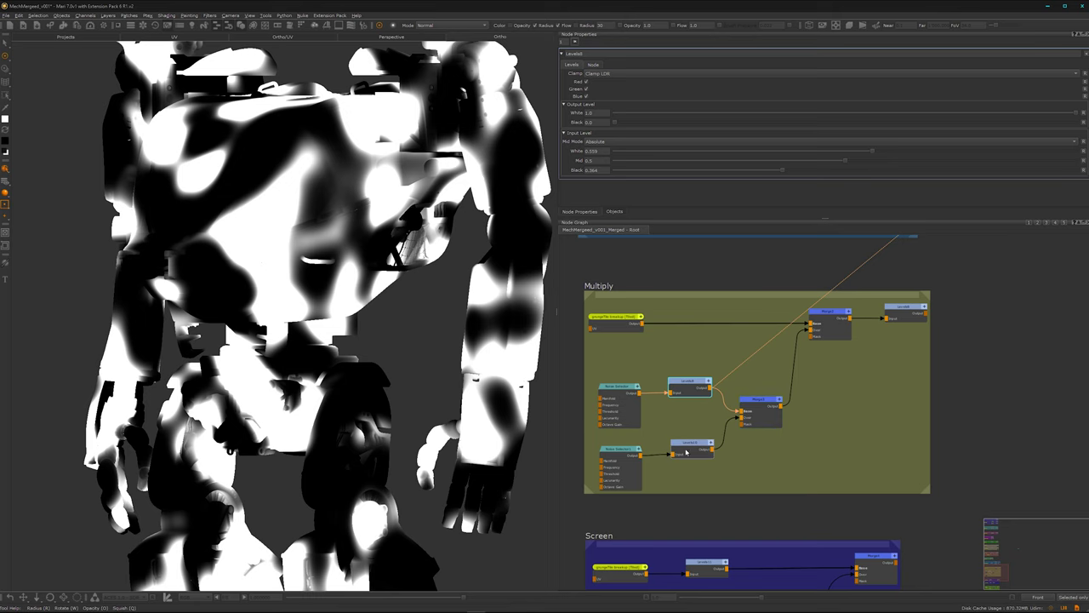
{"action": "left_click_drag", "start_coordinate": [303, 441], "coordinate": [387, 340], "text": "alt"}
{"action": "right_click_drag", "start_coordinate": [386, 340], "coordinate": [292, 394], "text": "alt"}
{"action": "left_click_drag", "start_coordinate": [292, 394], "coordinate": [238, 310], "text": "alt"}
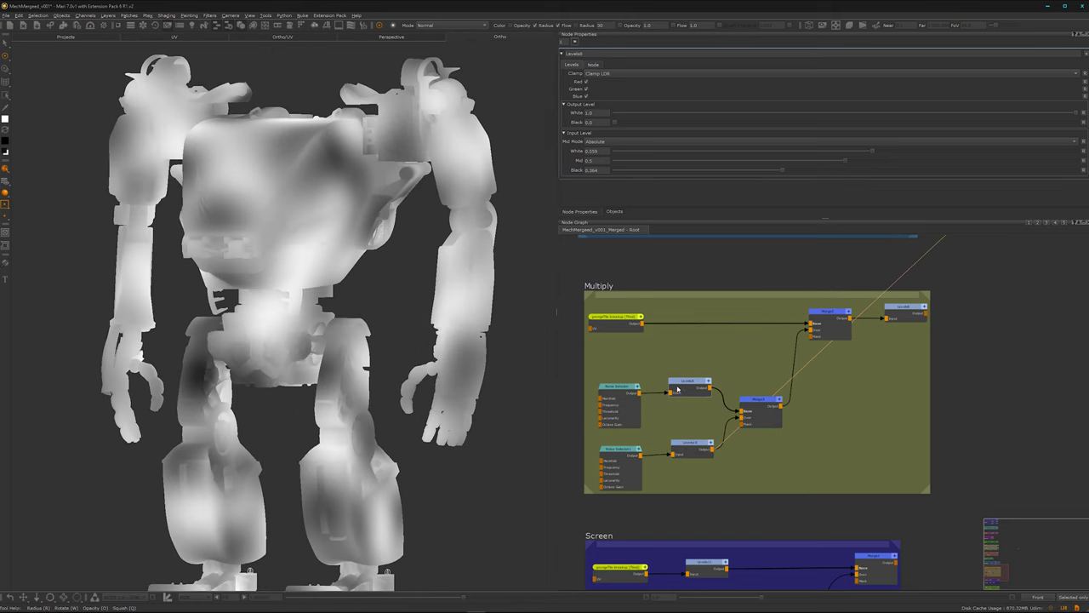
Preview the Multiply Merge node combining both noise masks, plus the one multiplying that result with the grungeTile breakup, and open their properties.
{"action": "left_click", "coordinate": [759, 419]}
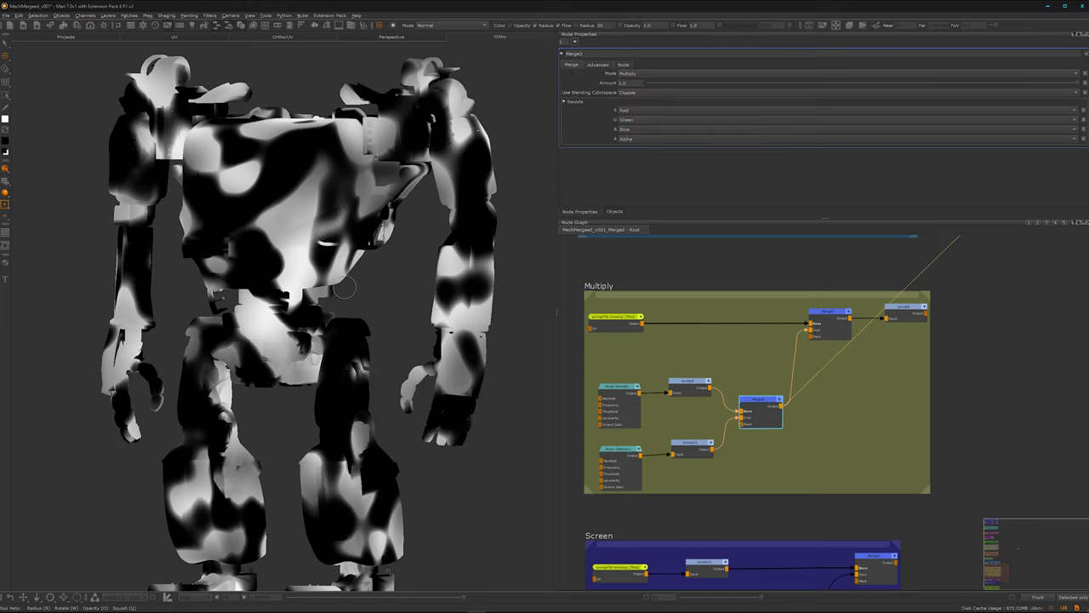
{"action": "left_click_drag", "start_coordinate": [344, 286], "coordinate": [194, 296], "text": "alt"}
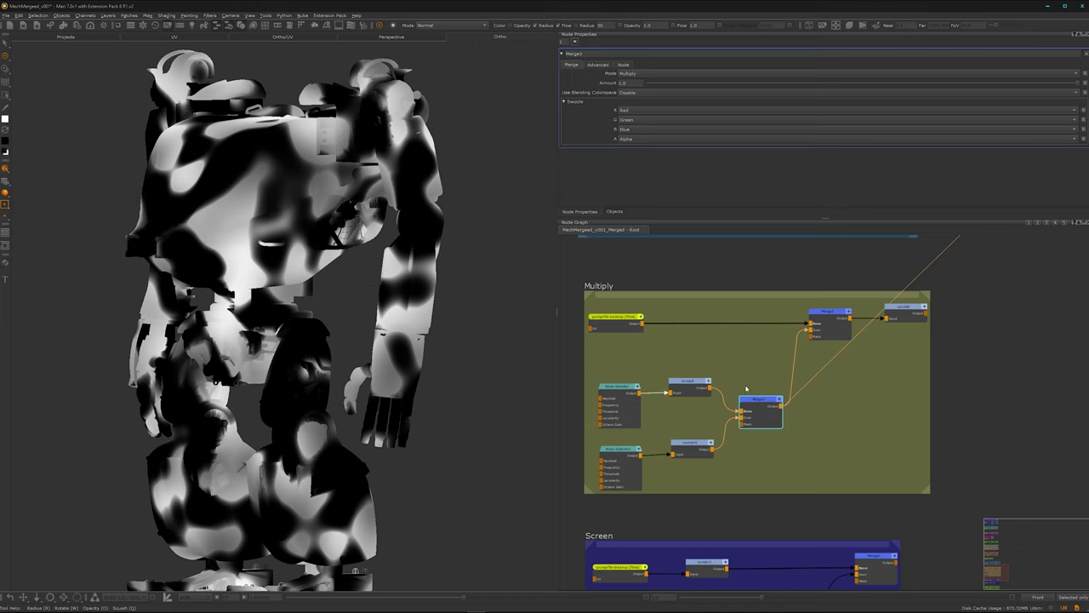
{"action": "middle_click_drag", "start_coordinate": [816, 331], "coordinate": [814, 349]}
{"action": "left_click", "coordinate": [828, 352]}
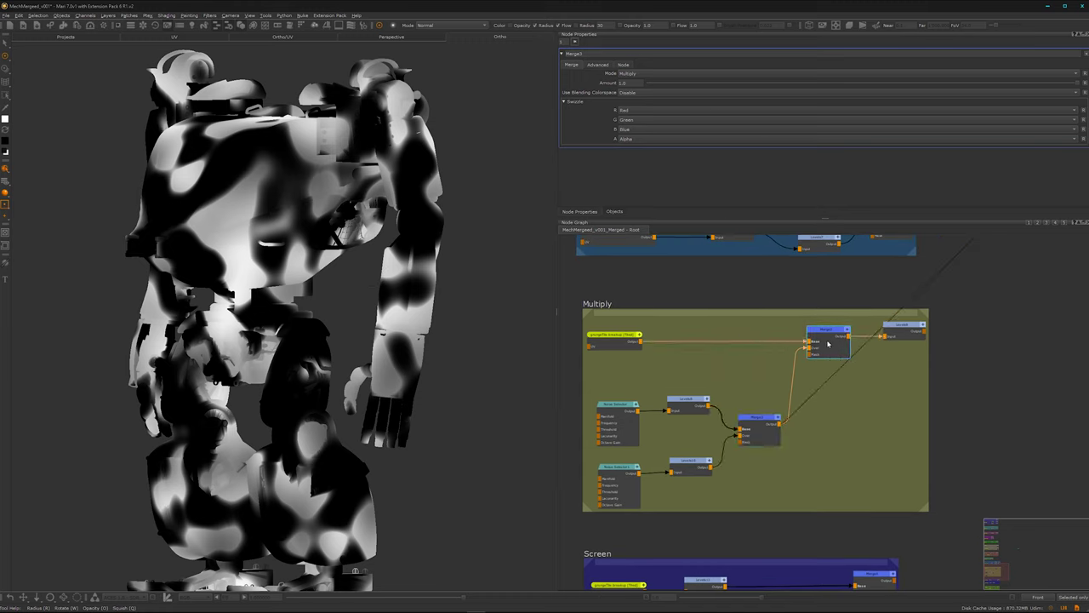
{"action": "left_click", "coordinate": [828, 343]}
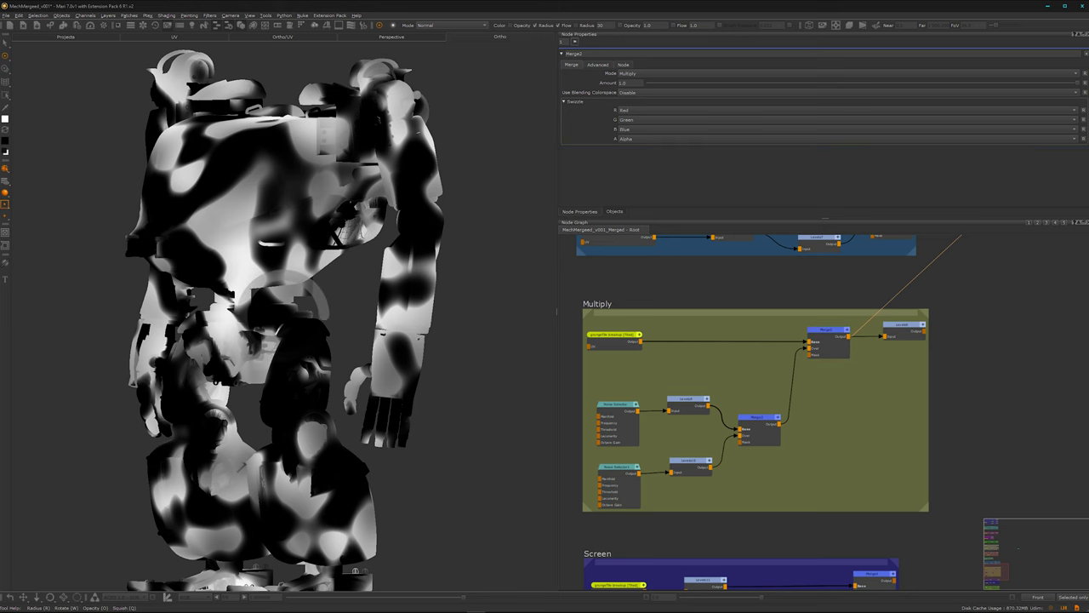
{"action": "left_click_drag", "start_coordinate": [259, 364], "coordinate": [291, 352], "text": "alt"}
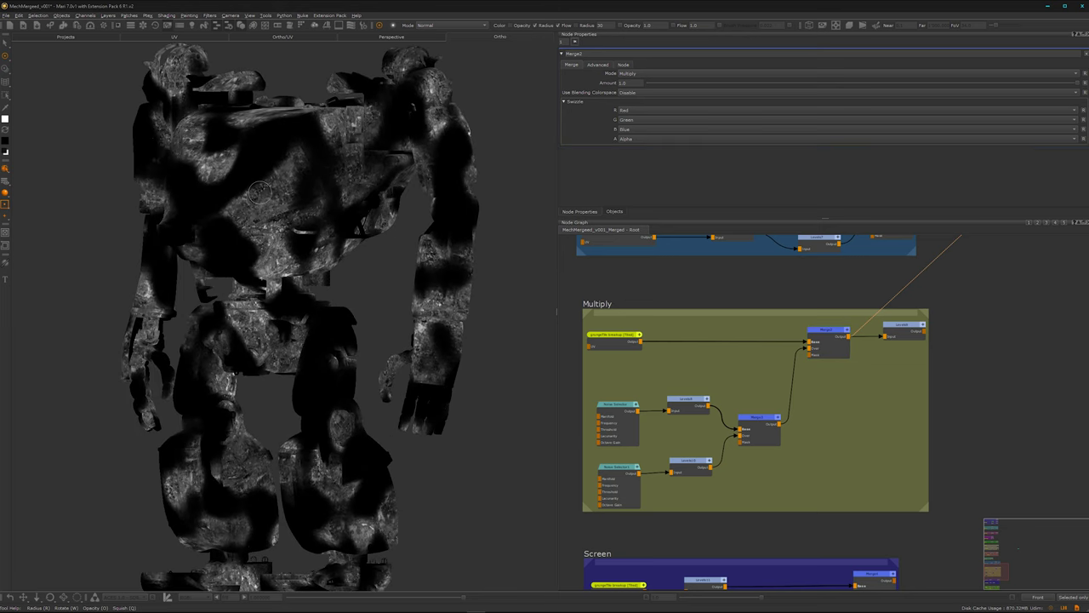
Preview the final Levels node of the Multiply group, open its properties and examine the broken-up mask around the whole mech.
{"action": "left_click", "coordinate": [906, 329]}
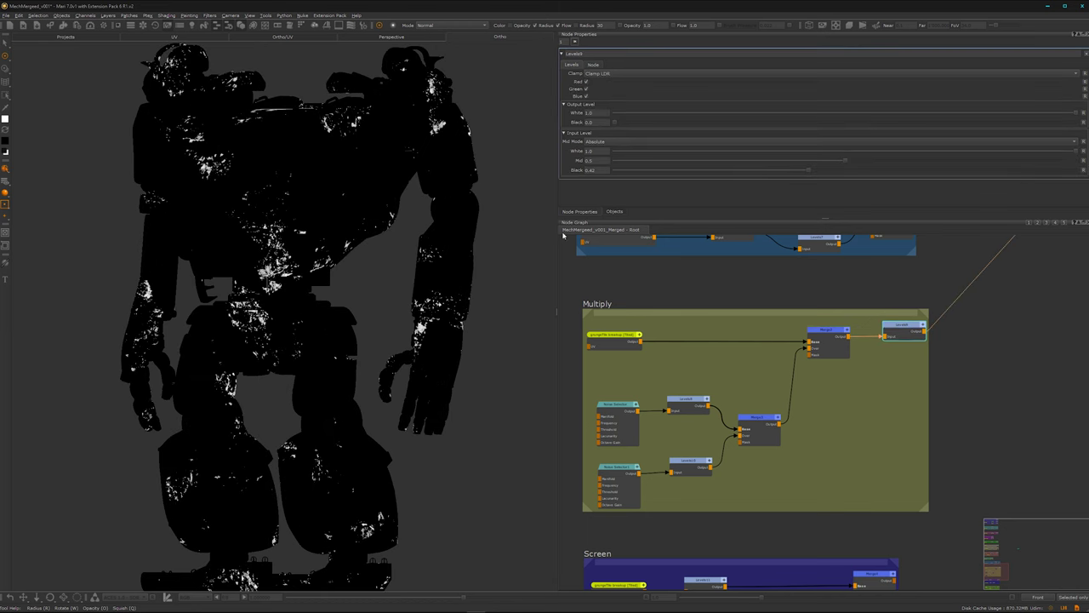
{"action": "middle_click_drag", "start_coordinate": [252, 357], "coordinate": [302, 343]}
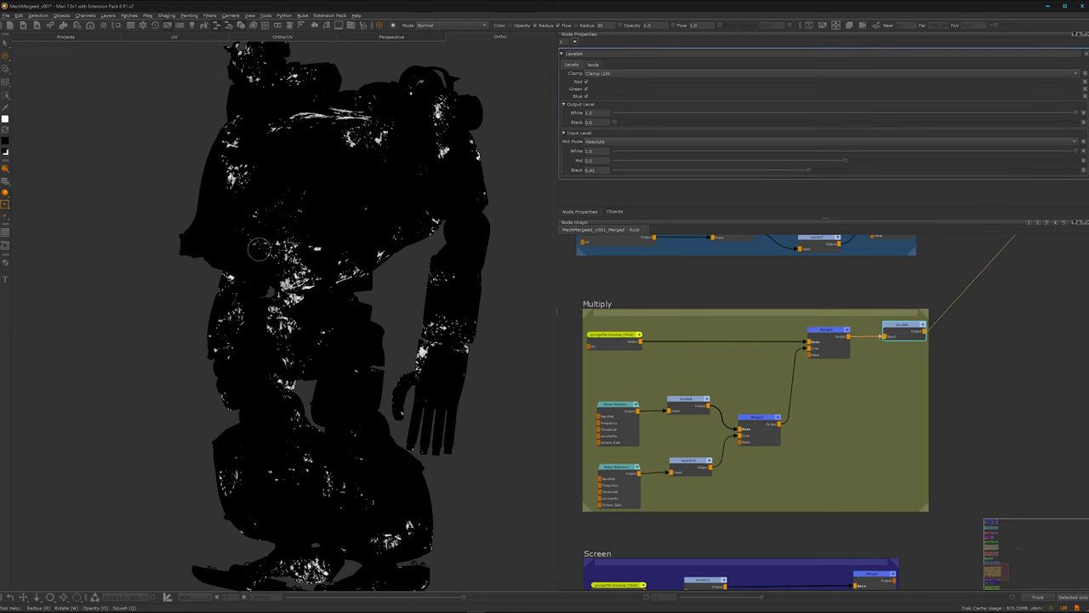
{"action": "left_click_drag", "start_coordinate": [263, 372], "coordinate": [314, 355], "text": "alt"}
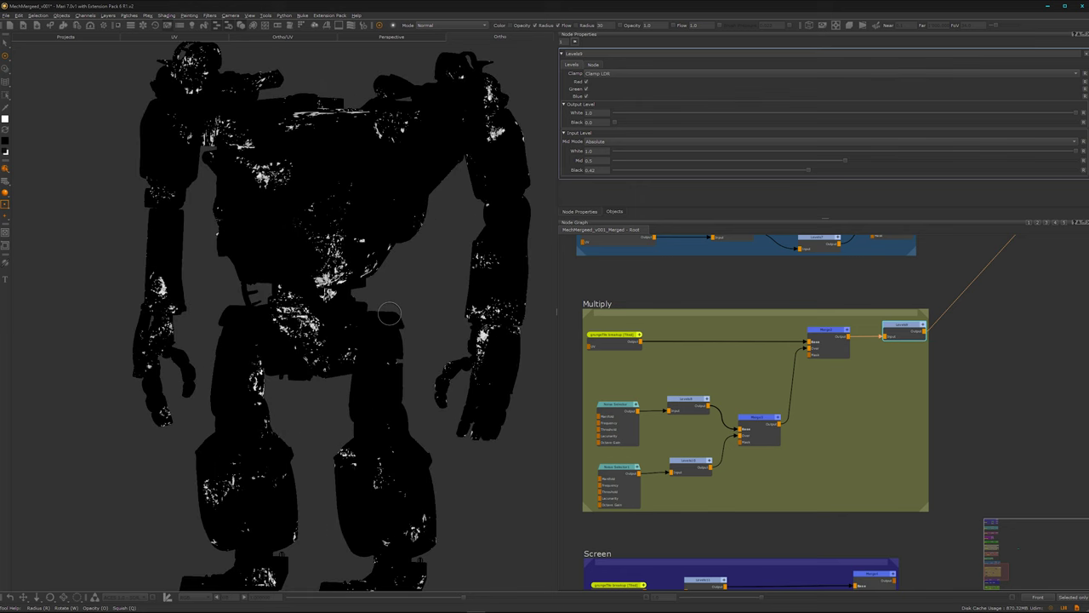
{"action": "middle_click_drag", "start_coordinate": [322, 295], "coordinate": [323, 347]}
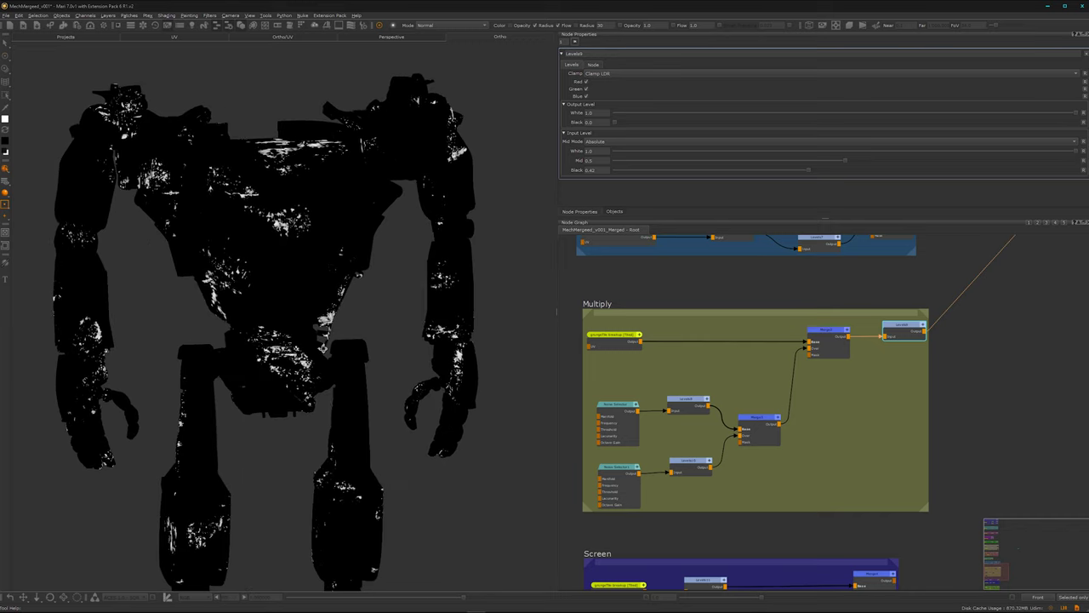
{"action": "left_click_drag", "start_coordinate": [233, 454], "coordinate": [218, 433], "text": "alt"}
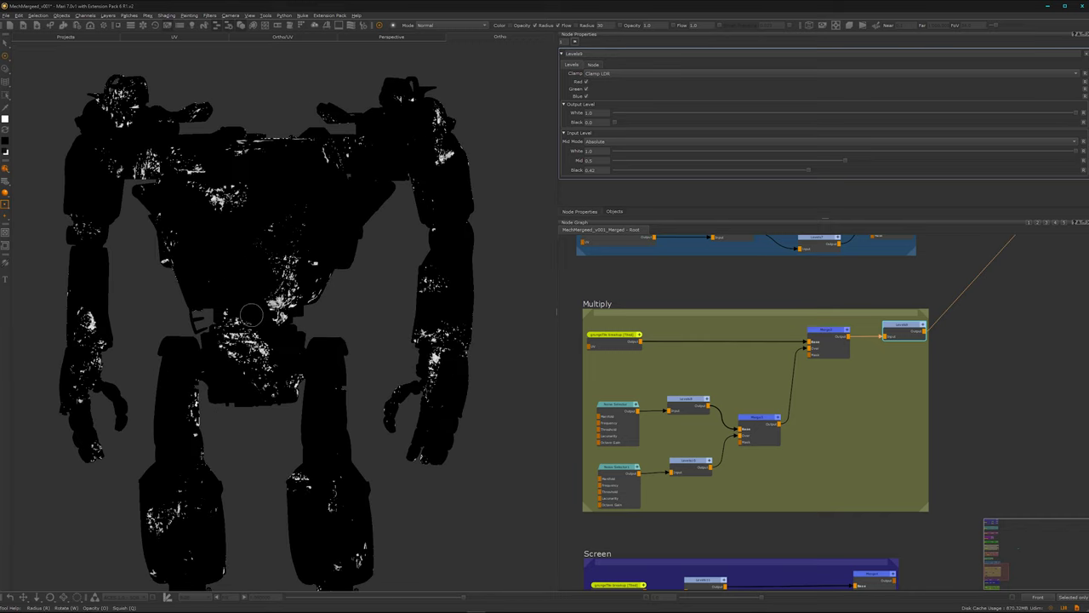
{"action": "middle_click_drag", "start_coordinate": [252, 315], "coordinate": [236, 253]}
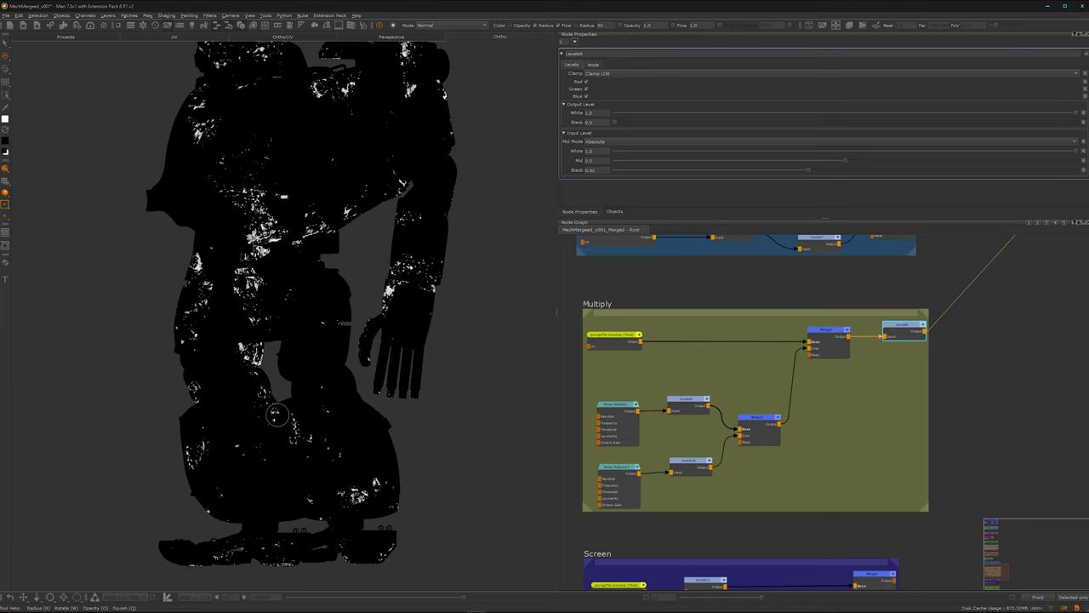
{"action": "mouse_move", "coordinate": [276, 415]}
{"action": "middle_mouse_down"}
{"action": "mouse_move", "coordinate": [293, 363]}
{"action": "mouse_move", "coordinate": [271, 334]}
{"action": "middle_mouse_up"}
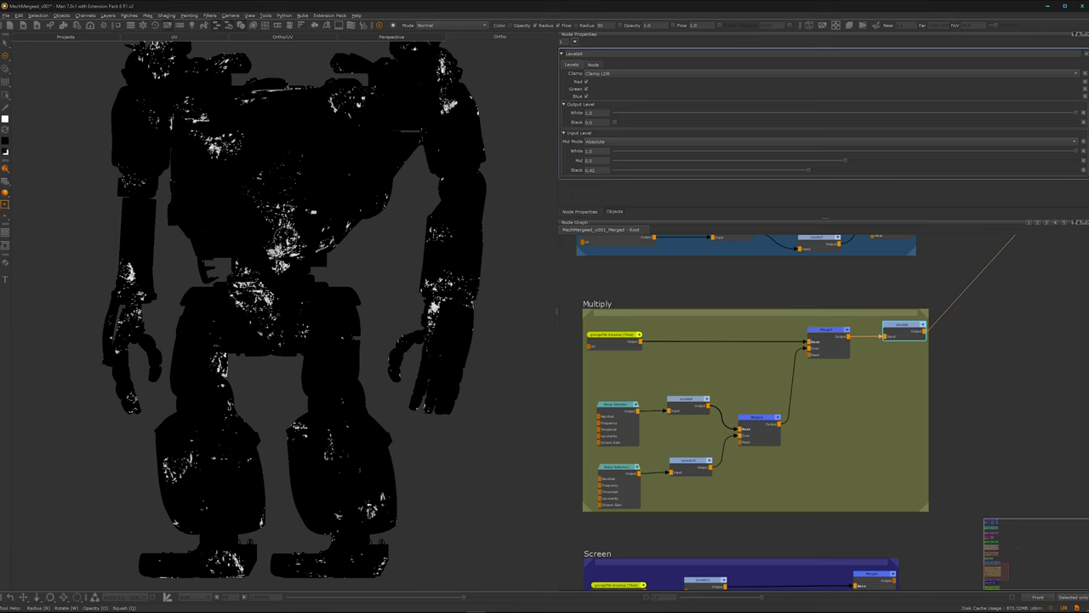
{"action": "middle_click_drag", "start_coordinate": [286, 389], "coordinate": [301, 360]}
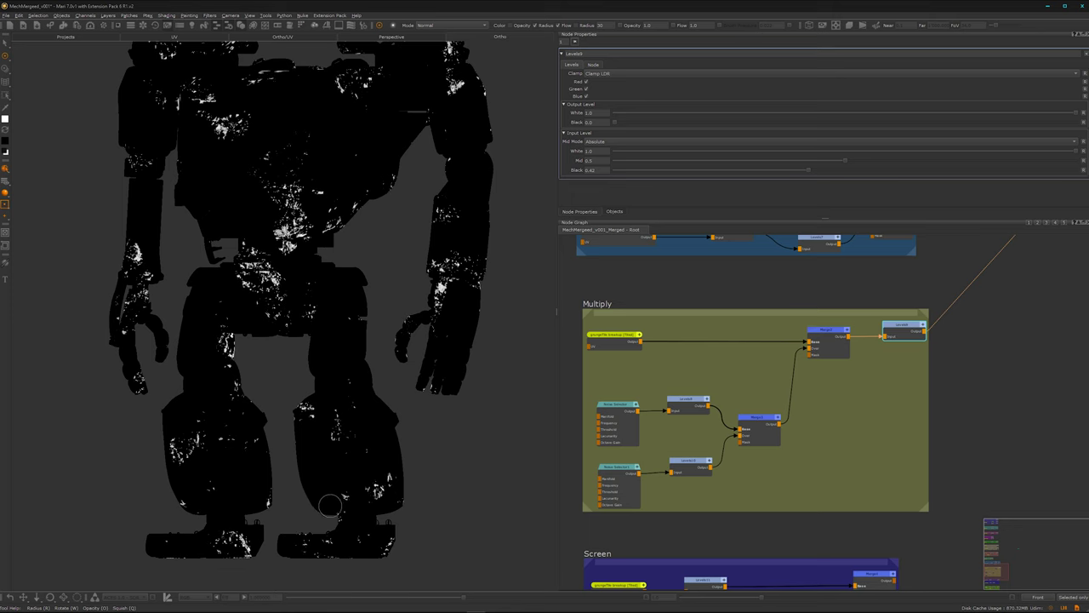
{"action": "middle_click_drag", "start_coordinate": [319, 466], "coordinate": [379, 544]}
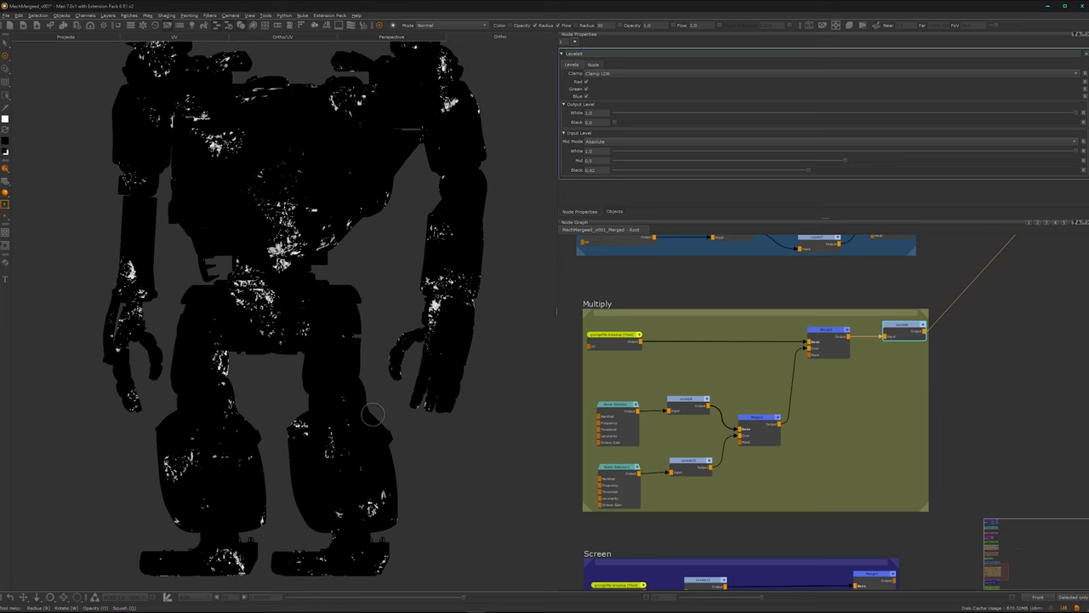
{"action": "middle_click_drag", "start_coordinate": [348, 355], "coordinate": [329, 337], "text": "alt"}
{"action": "left_click_drag", "start_coordinate": [252, 203], "coordinate": [271, 256], "text": "alt"}
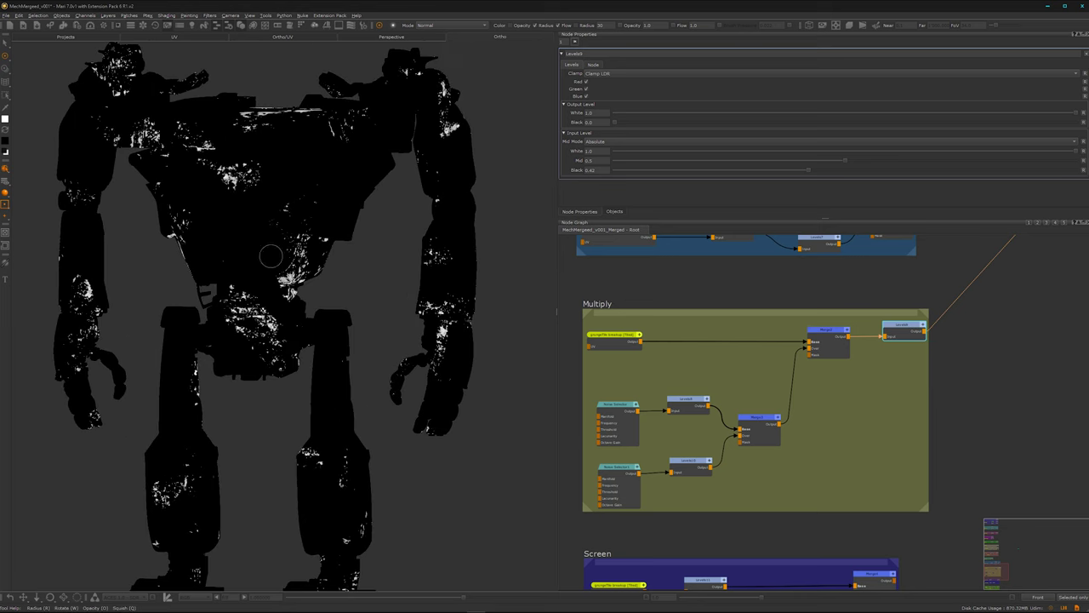
{"action": "middle_click_drag", "start_coordinate": [270, 255], "coordinate": [429, 301]}
{"action": "left_click_drag", "start_coordinate": [186, 381], "coordinate": [241, 307], "text": "alt"}
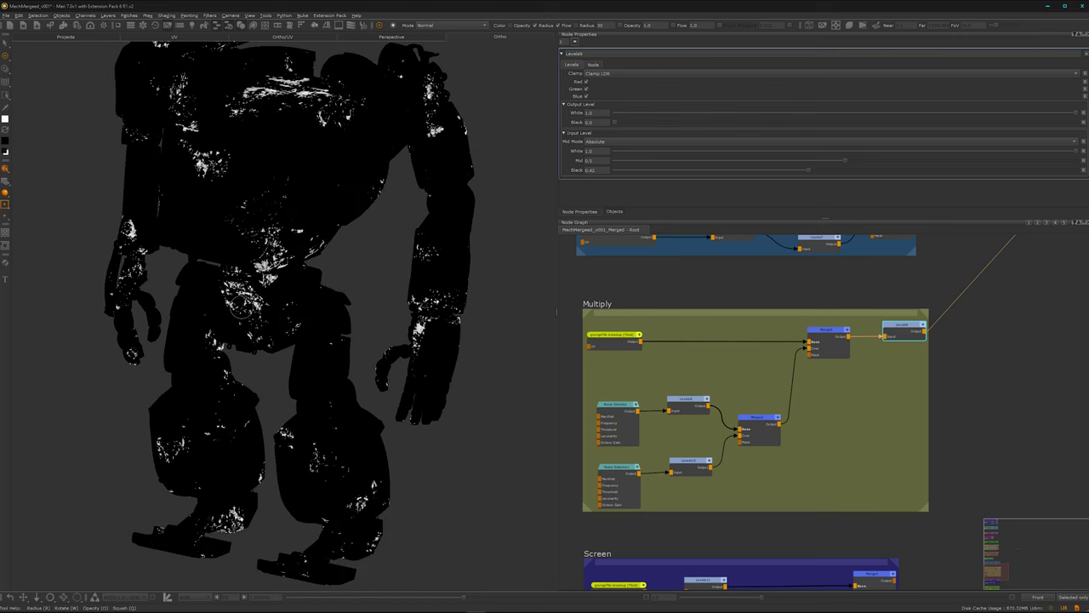
Increase the noise Frequency in the Multiply group's Noise Selector setup and open the properties of Noise Selector1.
{"action": "middle_click_drag", "start_coordinate": [730, 383], "coordinate": [768, 423]}
{"action": "scroll", "coordinate": [785, 383], "scroll_direction": "up", "scroll_amount": 3}
{"action": "left_click", "coordinate": [627, 436]}
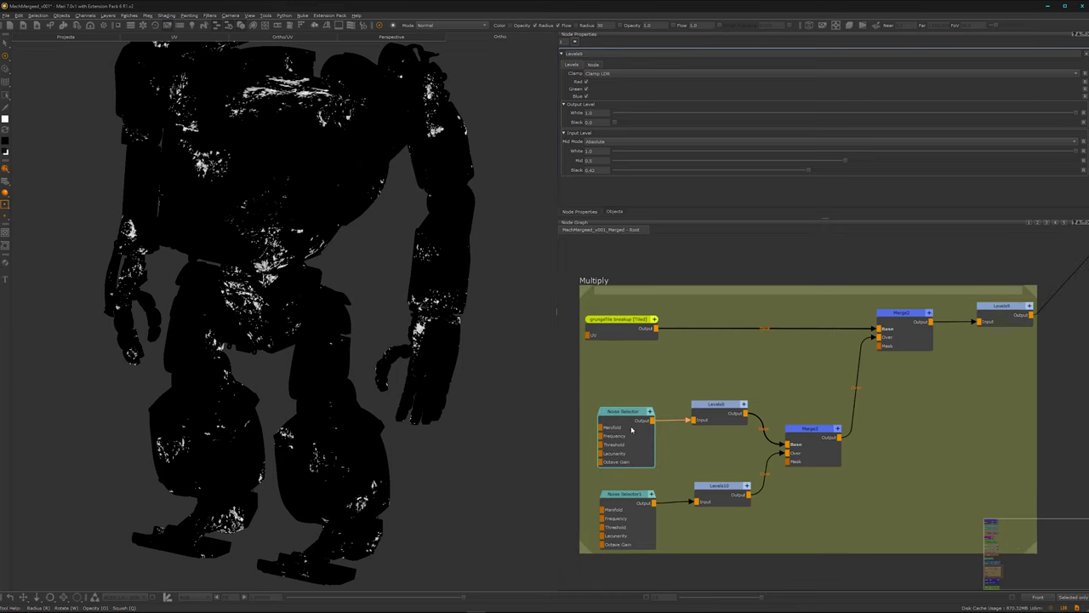
{"action": "left_click_drag", "start_coordinate": [763, 130], "coordinate": [798, 130]}
{"action": "left_click", "coordinate": [621, 527]}
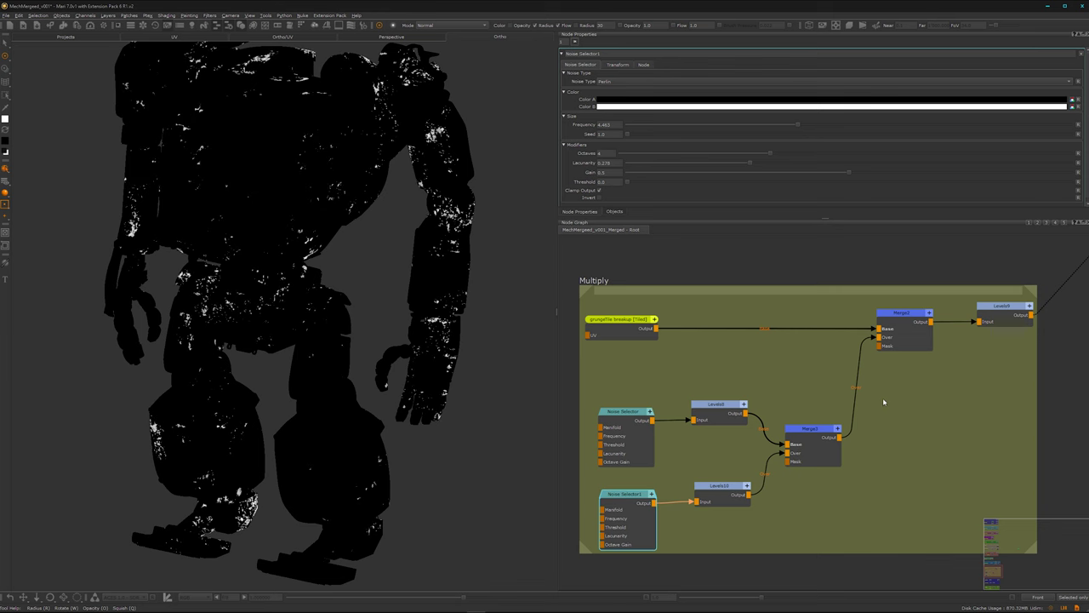
Open the properties of the Screen group's tiled grungeTile breakup node and preview its texture on the mech.
{"action": "scroll", "coordinate": [886, 415], "scroll_direction": "down", "scroll_amount": 2}
{"action": "middle_click_drag", "start_coordinate": [889, 525], "coordinate": [785, 365]}
{"action": "scroll", "coordinate": [843, 377], "scroll_direction": "down", "scroll_amount": 2}
{"action": "scroll", "coordinate": [780, 371], "scroll_direction": "up", "scroll_amount": 1}
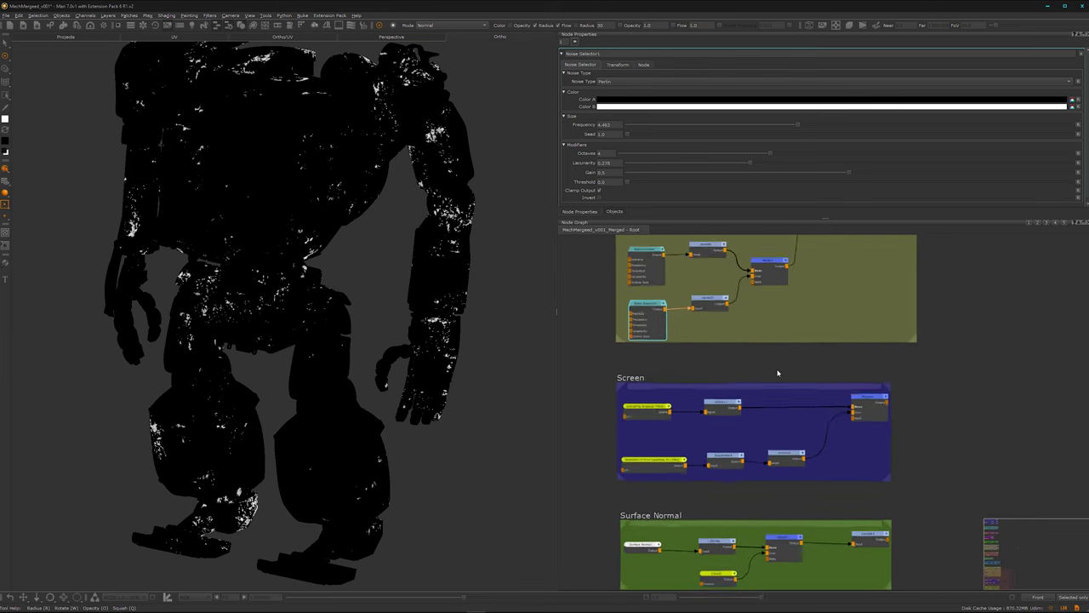
{"action": "scroll", "coordinate": [777, 372], "scroll_direction": "up", "scroll_amount": 1}
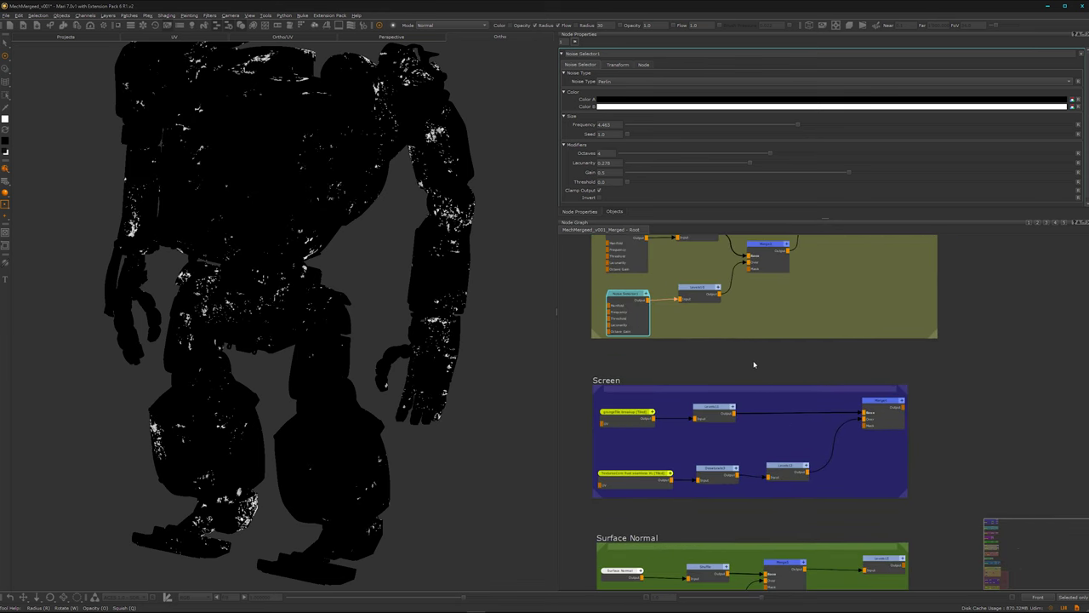
{"action": "scroll", "coordinate": [730, 369], "scroll_direction": "down", "scroll_amount": 1}
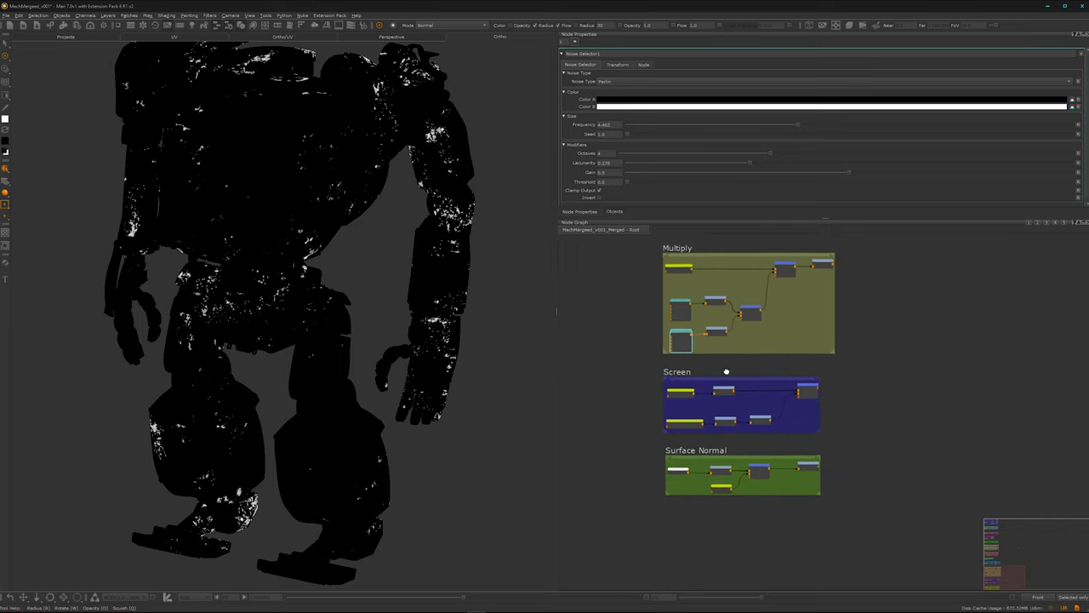
{"action": "mouse_move", "coordinate": [727, 370]}
{"action": "middle_mouse_down"}
{"action": "mouse_move", "coordinate": [711, 411]}
{"action": "mouse_move", "coordinate": [707, 377]}
{"action": "mouse_move", "coordinate": [732, 356]}
{"action": "middle_mouse_up"}
{"action": "scroll", "coordinate": [714, 403], "scroll_direction": "up", "scroll_amount": 1}
{"action": "scroll", "coordinate": [711, 387], "scroll_direction": "up", "scroll_amount": 2}
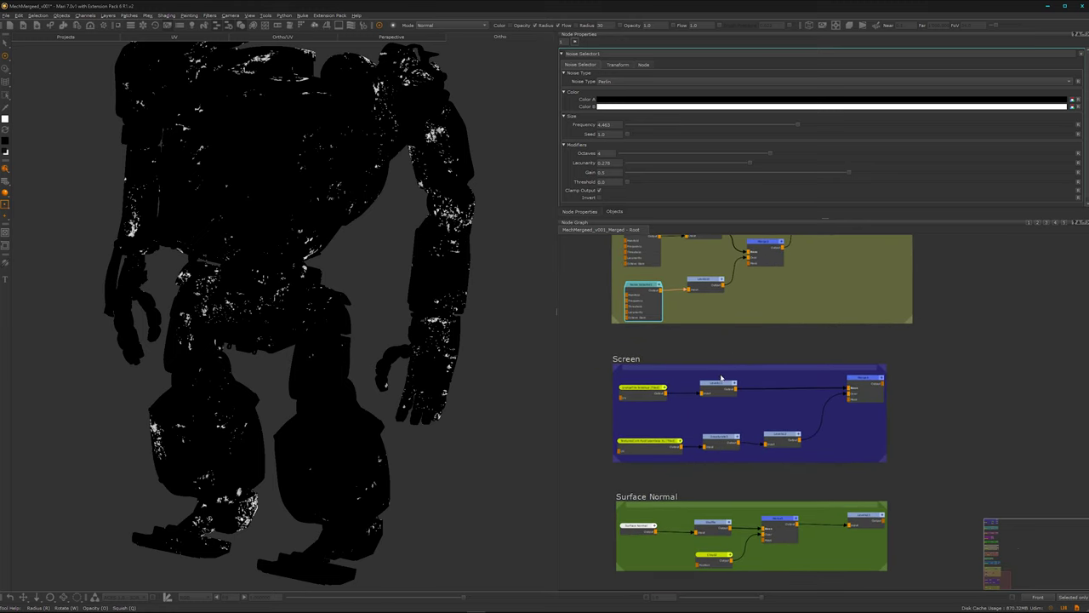
{"action": "scroll", "coordinate": [719, 415], "scroll_direction": "up", "scroll_amount": 3}
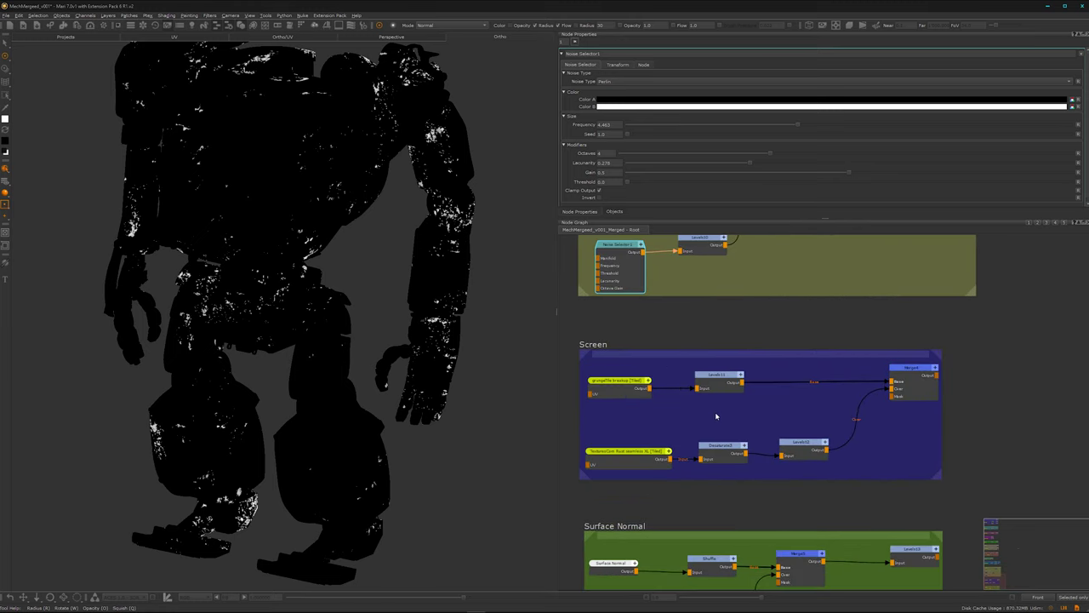
{"action": "double_click", "coordinate": [617, 380]}
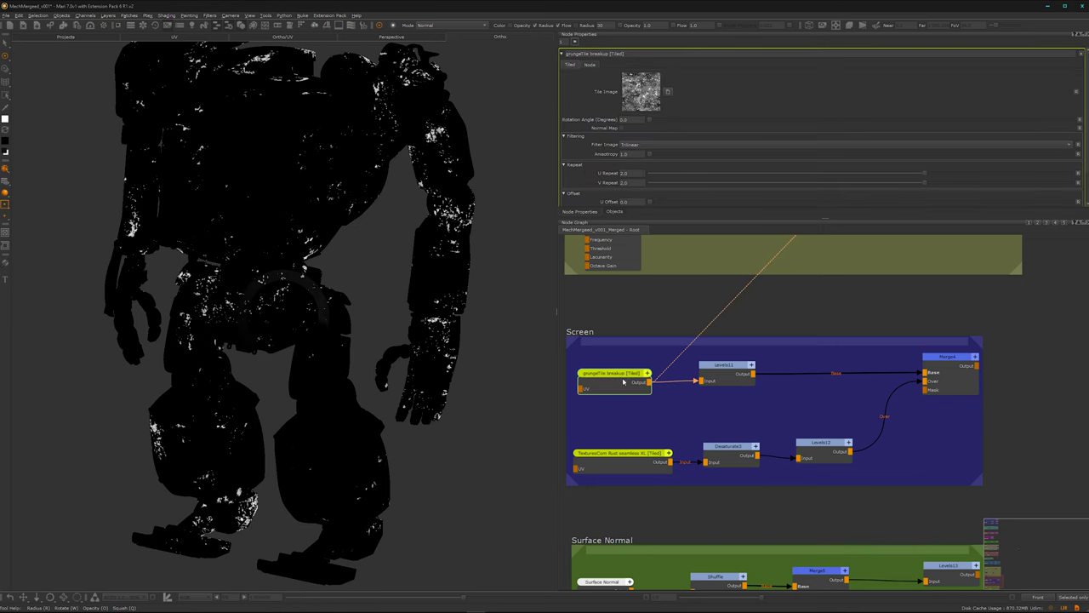
{"action": "key", "text": "v"}
{"action": "middle_click_drag", "start_coordinate": [369, 275], "coordinate": [358, 304]}
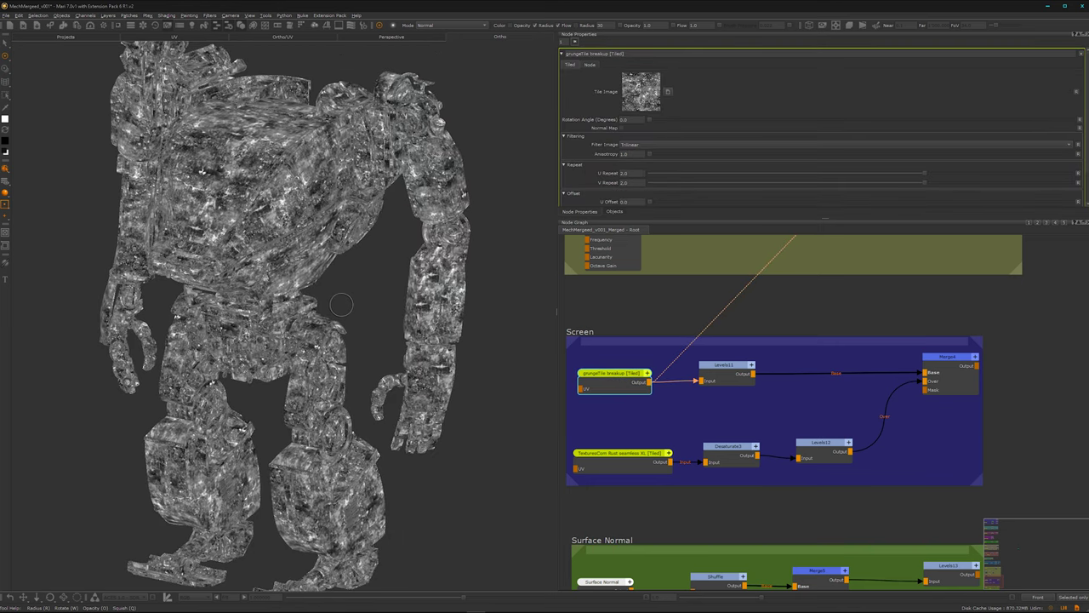
{"action": "left_click_drag", "start_coordinate": [426, 349], "coordinate": [488, 363], "text": "alt"}
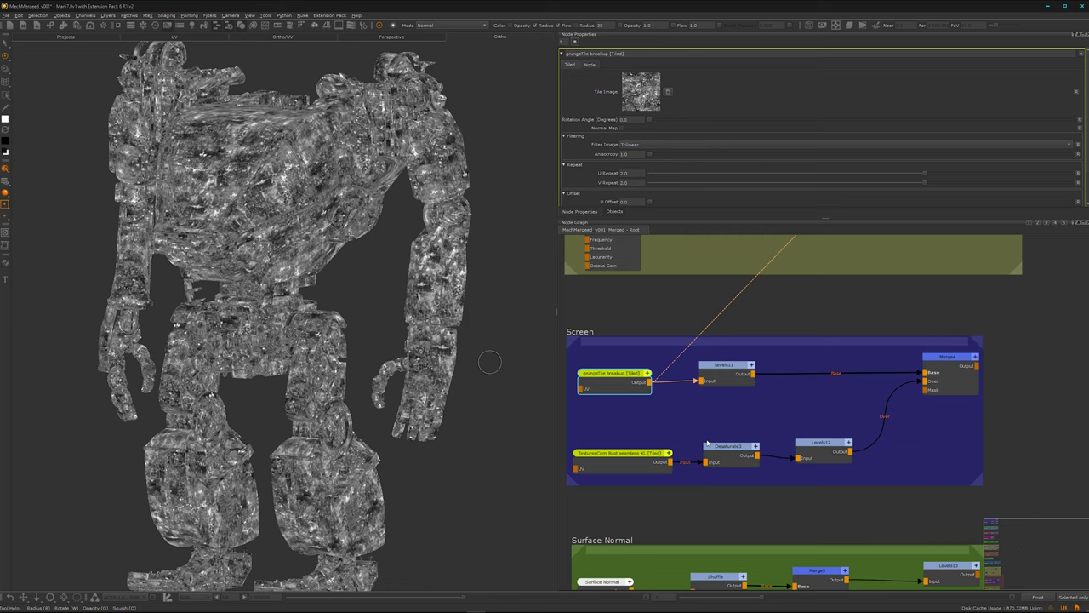
Preview the Levels11 node fed by the Screen group's grungeTile breakup and examine its speckled mask from the mech's side.
{"action": "left_click", "coordinate": [727, 371]}
{"action": "key", "text": "v"}
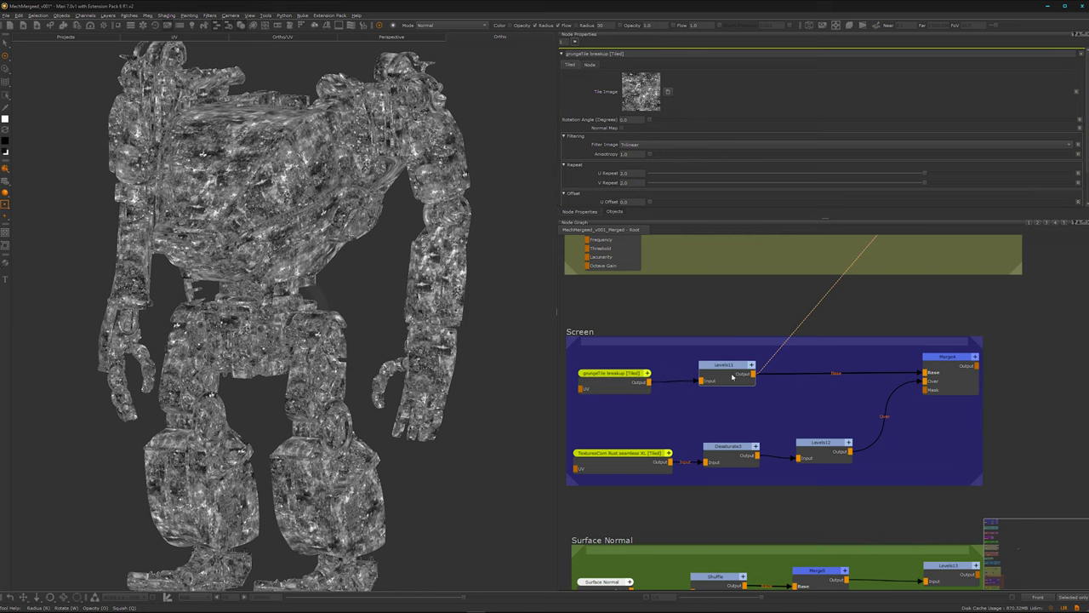
{"action": "middle_click_drag", "start_coordinate": [336, 397], "coordinate": [327, 362], "text": "alt"}
{"action": "left_click_drag", "start_coordinate": [327, 361], "coordinate": [269, 196], "text": "alt"}
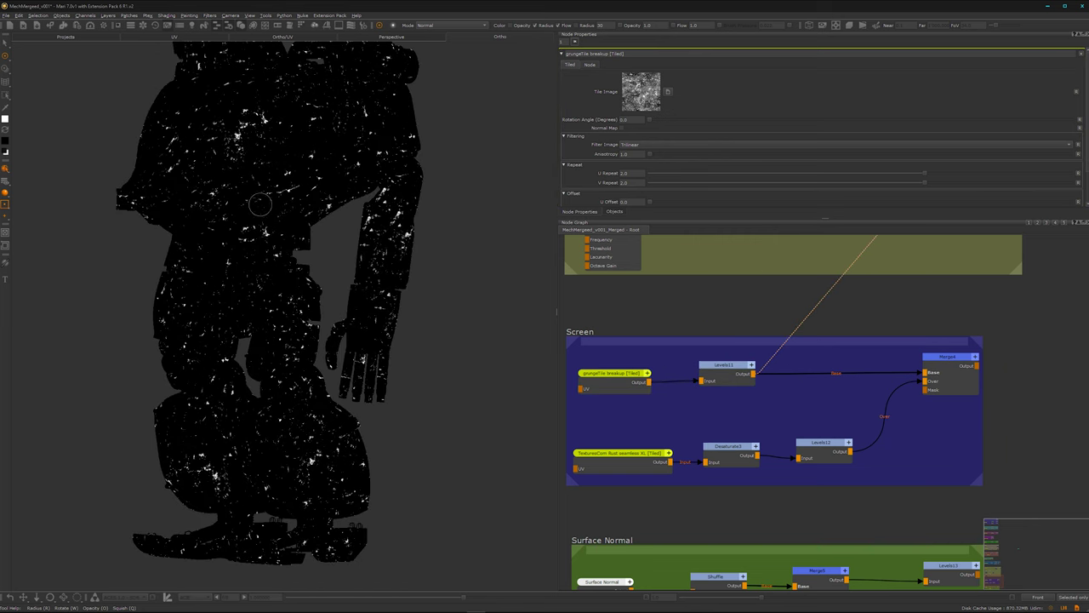
Preview the Screen group's tiled TexturesCom Rust seamless XL texture on the mech and examine its surface coverage.
{"action": "middle_click_drag", "start_coordinate": [260, 204], "coordinate": [251, 280], "text": "alt"}
{"action": "right_click_drag", "start_coordinate": [250, 280], "coordinate": [297, 295], "text": "alt"}
{"action": "mouse_move", "coordinate": [246, 395]}
{"action": "right_mouse_down", "text": "alt"}
{"action": "mouse_move", "coordinate": [259, 395]}
{"action": "mouse_move", "coordinate": [238, 395]}
{"action": "right_mouse_up", "text": "alt"}
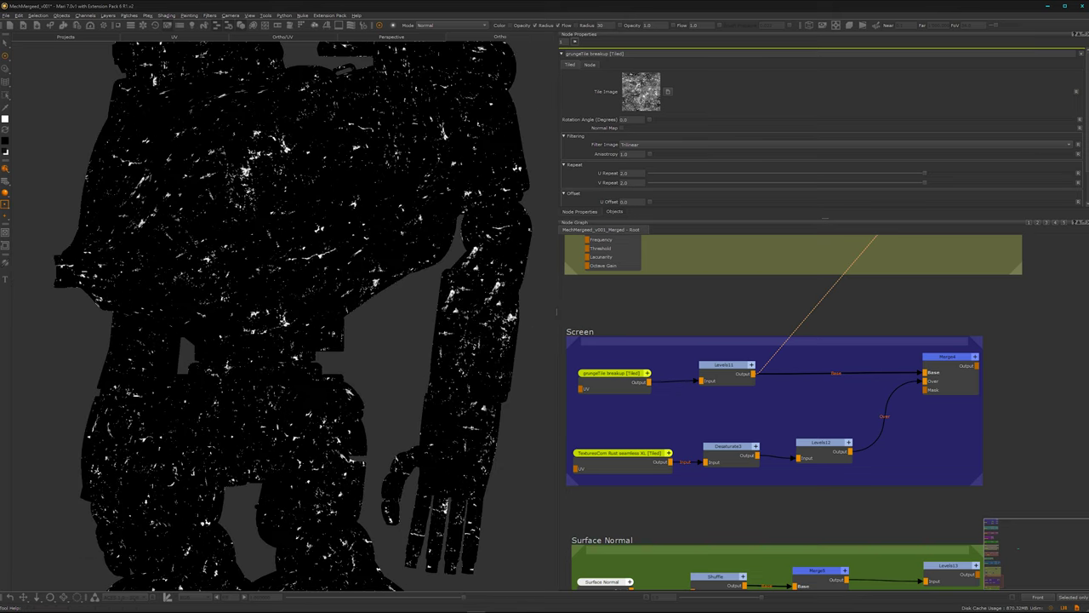
{"action": "key", "text": "v"}
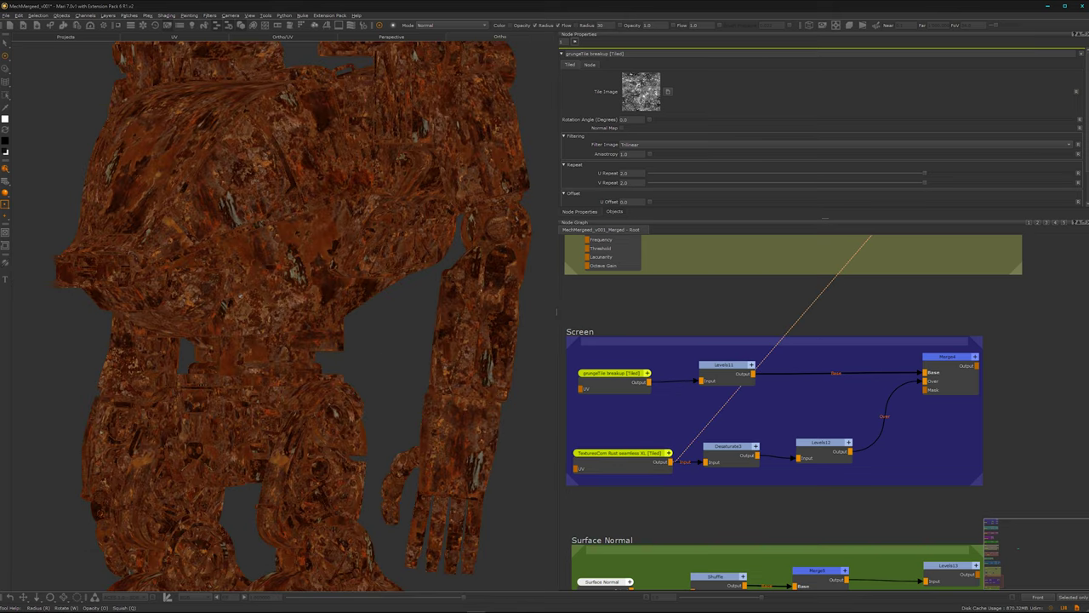
{"action": "middle_click_drag", "start_coordinate": [275, 416], "coordinate": [271, 394], "text": "alt"}
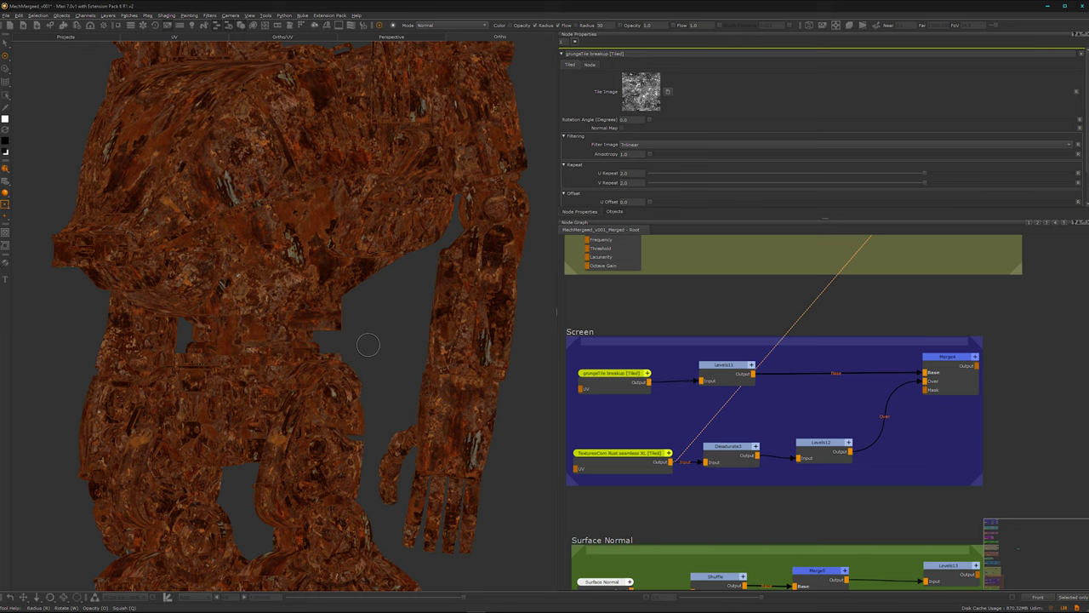
{"action": "middle_click_drag", "start_coordinate": [257, 341], "coordinate": [332, 366]}
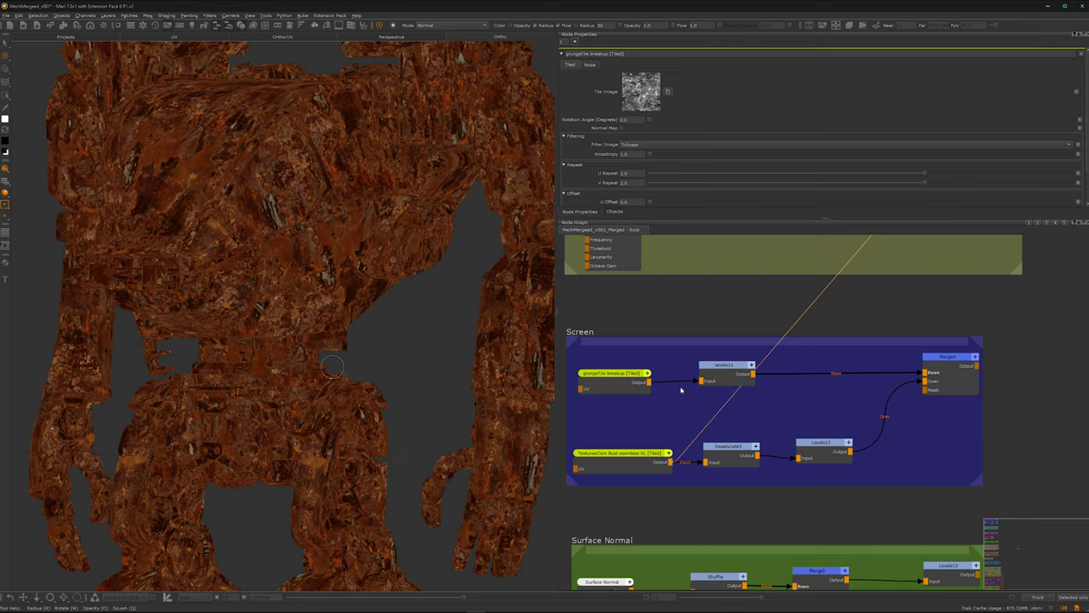
Preview the desaturated rust texture and its Levels12 node, and examine the resulting mask up close on the mech's body.
{"action": "left_click", "coordinate": [739, 457]}
{"action": "key", "text": "1"}
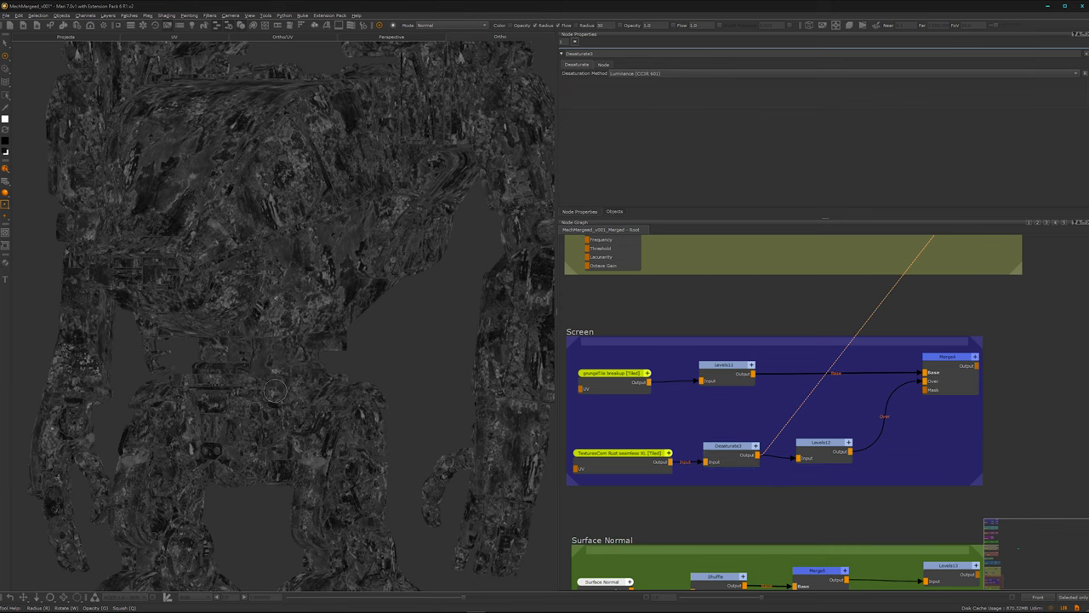
{"action": "left_click", "coordinate": [823, 457]}
{"action": "key", "text": "1"}
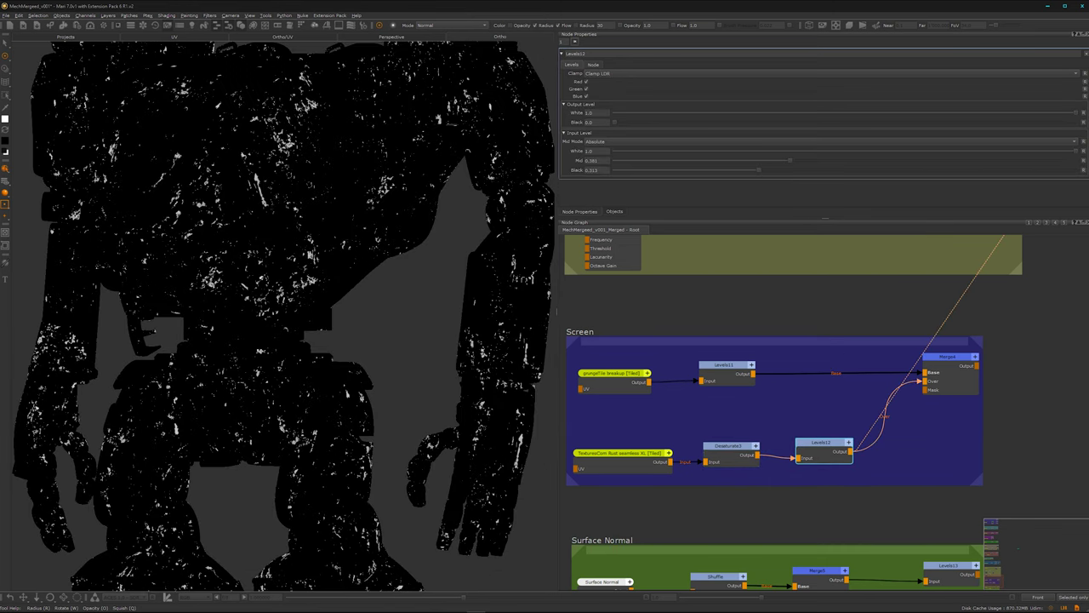
{"action": "scroll", "coordinate": [357, 401], "scroll_direction": "up", "scroll_amount": 4}
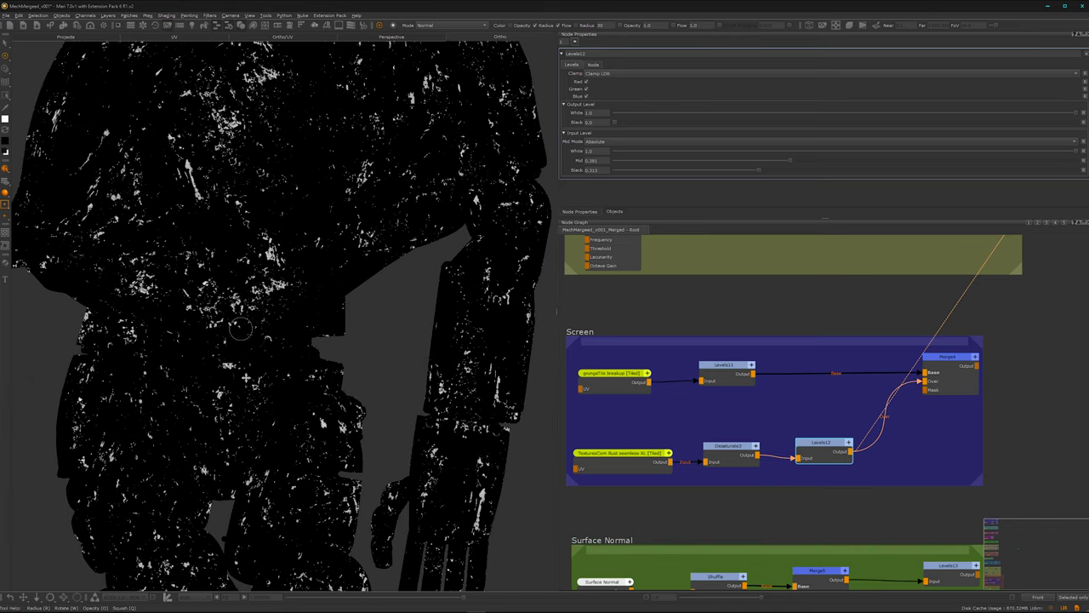
{"action": "scroll", "coordinate": [241, 328], "scroll_direction": "up", "scroll_amount": 3}
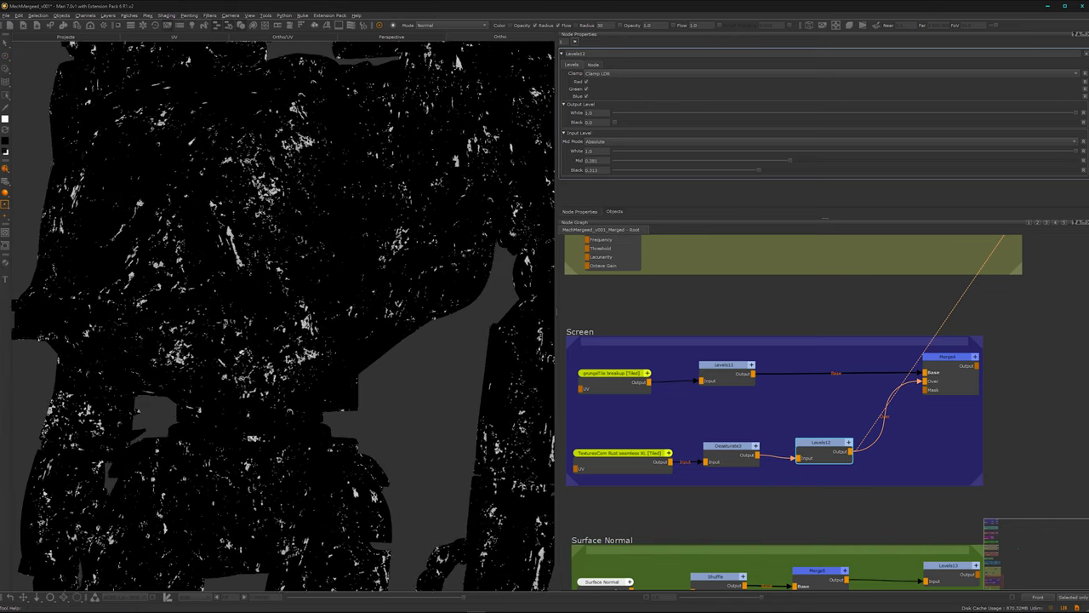
Open the properties of the Screen group's merge node and preview the combined mask on the mech.
{"action": "left_click", "coordinate": [946, 378]}
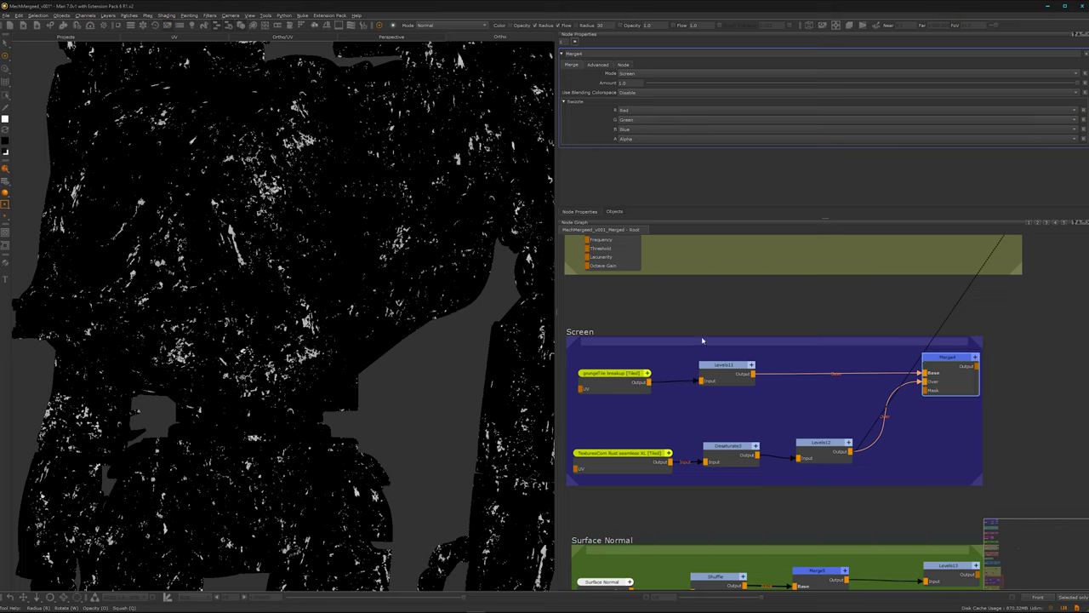
{"action": "key", "text": "v"}
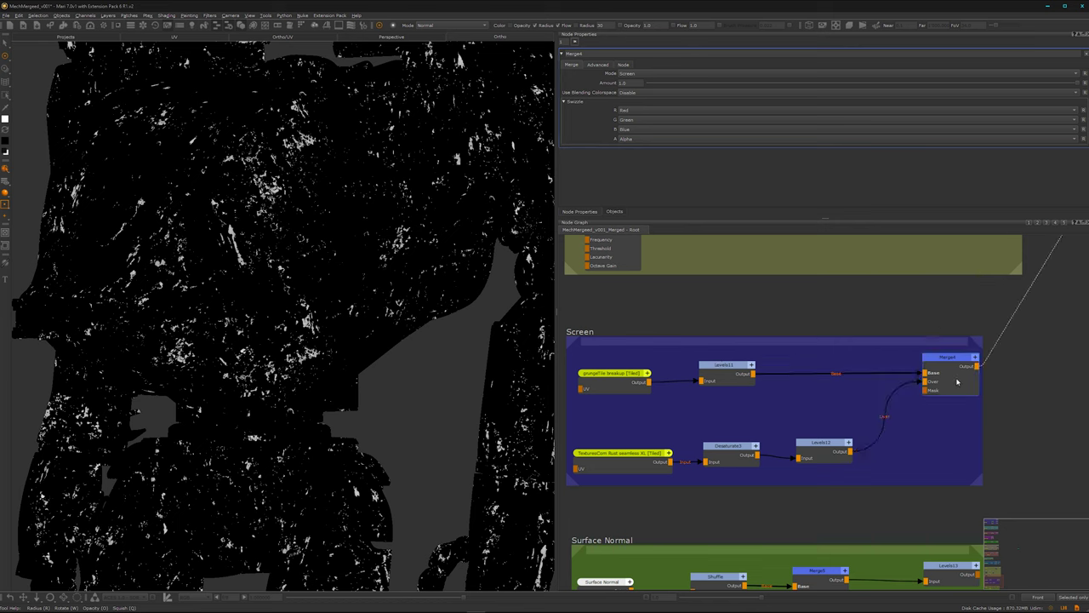
{"action": "left_click", "coordinate": [948, 387]}
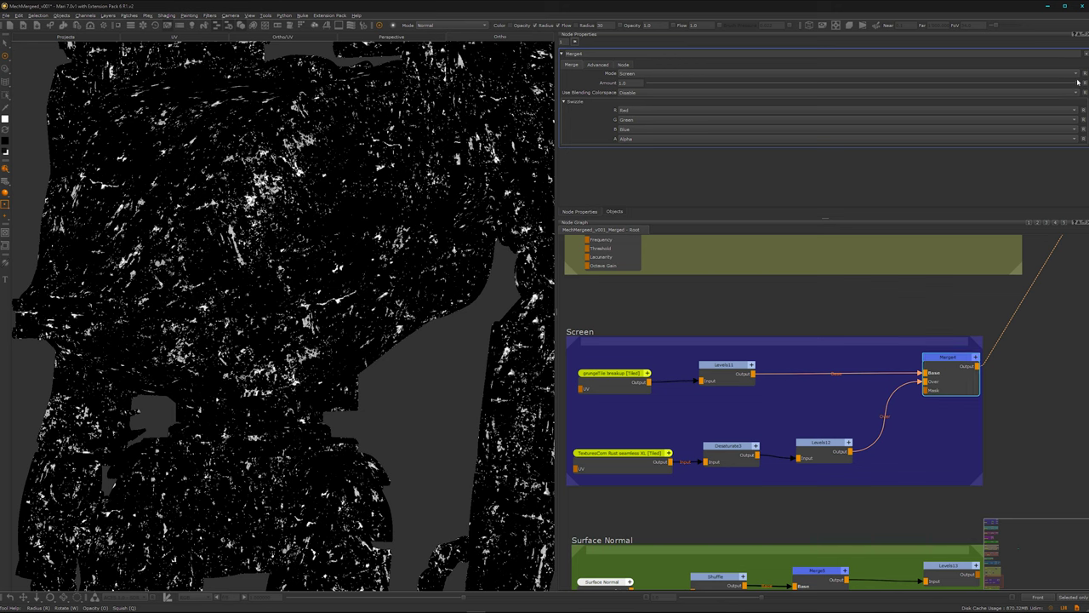
Try lower Amount values on the Screen group's merge node and return the Amount to 1.0.
{"action": "mouse_move", "coordinate": [1076, 83]}
{"action": "left_mouse_down"}
{"action": "mouse_move", "coordinate": [894, 94]}
{"action": "mouse_move", "coordinate": [689, 85]}
{"action": "left_mouse_up"}
{"action": "left_click_drag", "start_coordinate": [764, 96], "coordinate": [832, 76]}
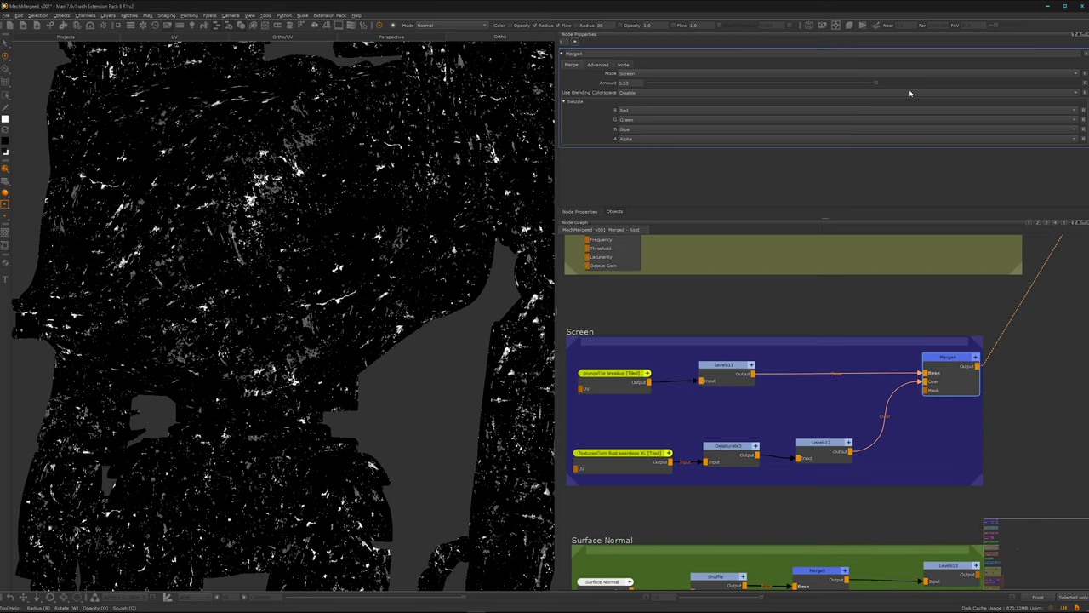
{"action": "left_click_drag", "start_coordinate": [910, 92], "coordinate": [1064, 85]}
Preview the Surface Normal node of the Surface Normal group on the mech and open its properties.
{"action": "scroll", "coordinate": [927, 380], "scroll_direction": "down", "scroll_amount": 2}
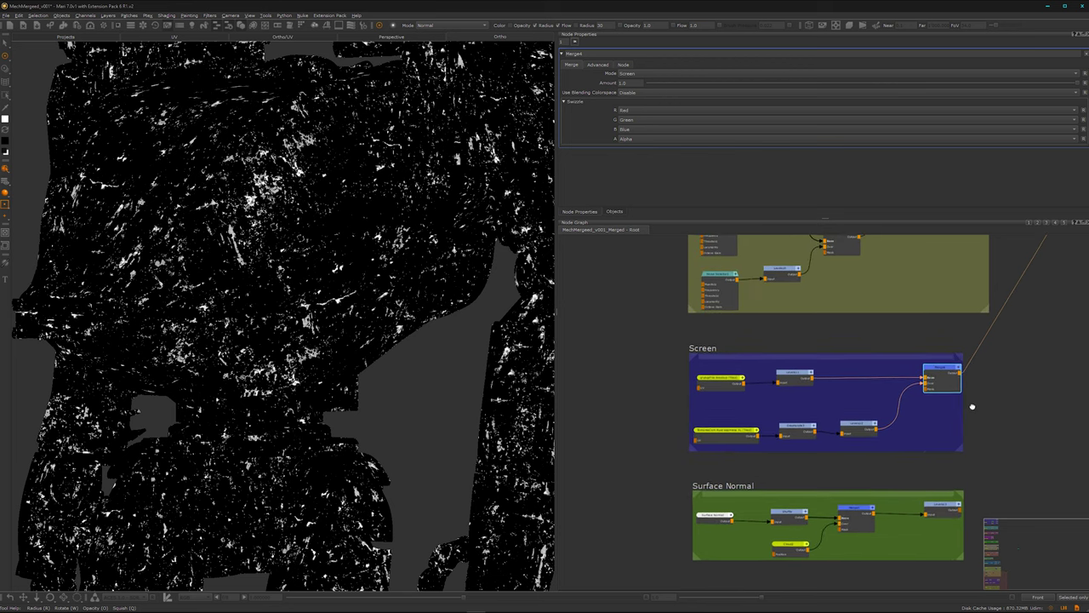
{"action": "middle_click_drag", "start_coordinate": [971, 405], "coordinate": [942, 426]}
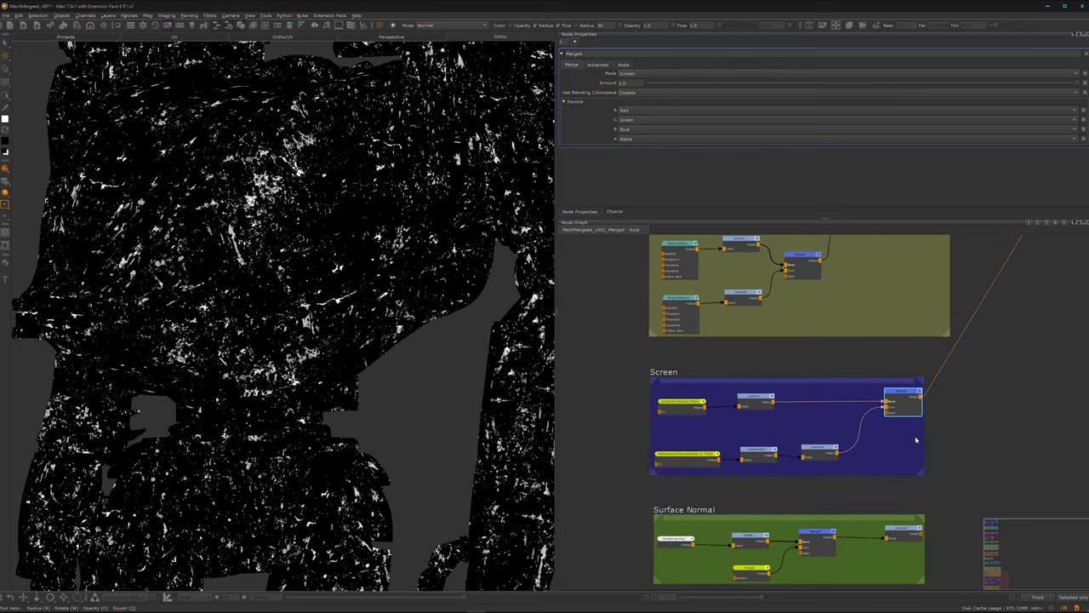
{"action": "middle_click_drag", "start_coordinate": [943, 450], "coordinate": [815, 377]}
{"action": "scroll", "coordinate": [653, 450], "scroll_direction": "up", "scroll_amount": 3}
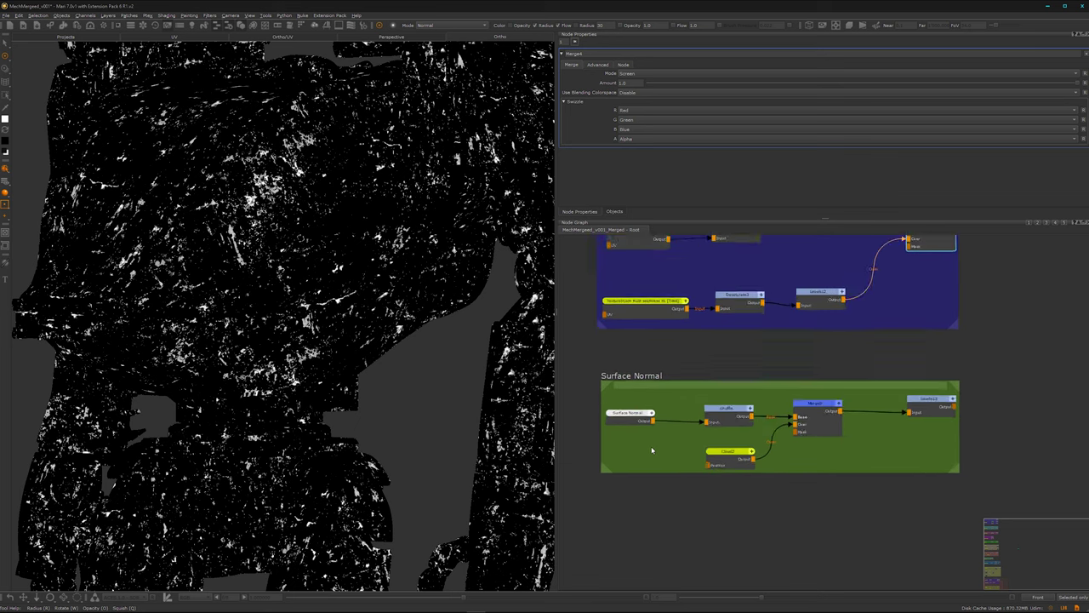
{"action": "middle_click_drag", "start_coordinate": [652, 445], "coordinate": [706, 456]}
{"action": "left_click", "coordinate": [670, 410]}
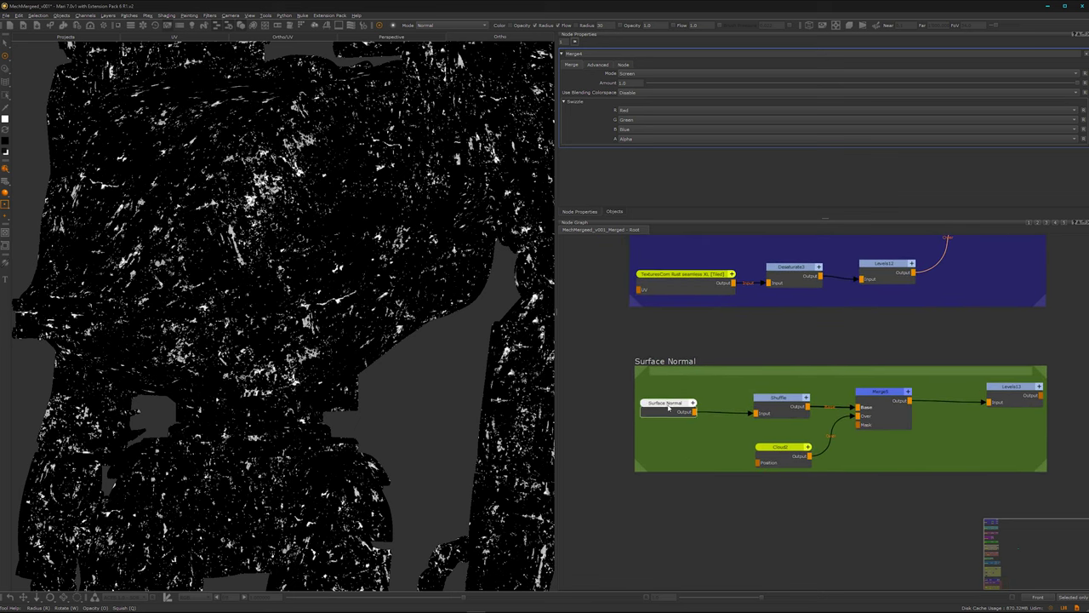
{"action": "double_click", "coordinate": [671, 409]}
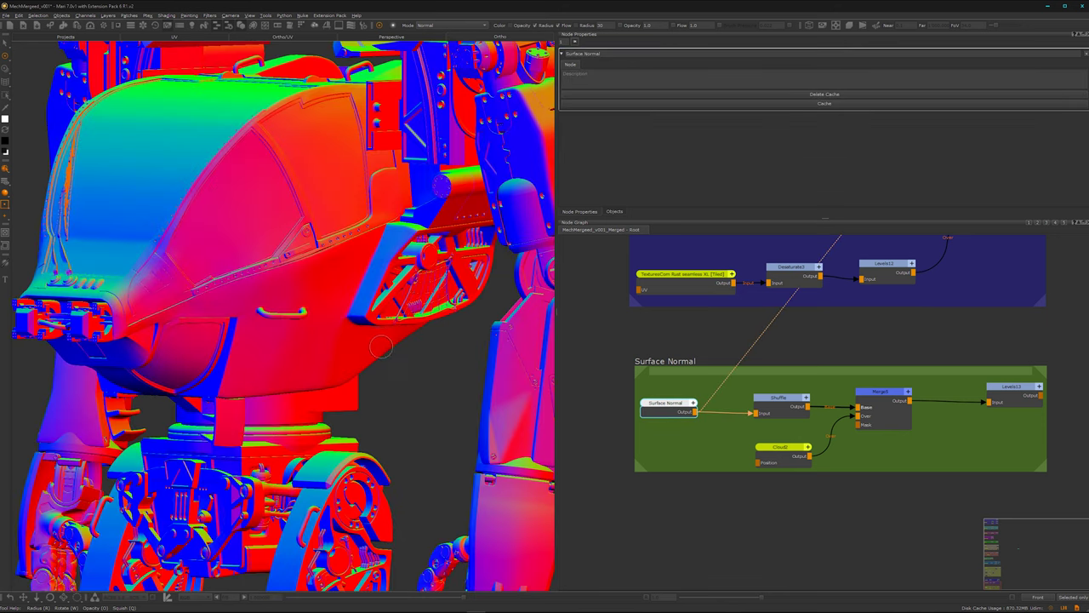
Examine how the surface normal colours follow the mech's directions, viewing the whole model from the front and at an angle.
{"action": "right_click_drag", "start_coordinate": [386, 343], "coordinate": [323, 375], "text": "alt"}
{"action": "left_click_drag", "start_coordinate": [324, 375], "coordinate": [366, 361], "text": "alt"}
{"action": "middle_click_drag", "start_coordinate": [340, 357], "coordinate": [360, 336], "text": "alt"}
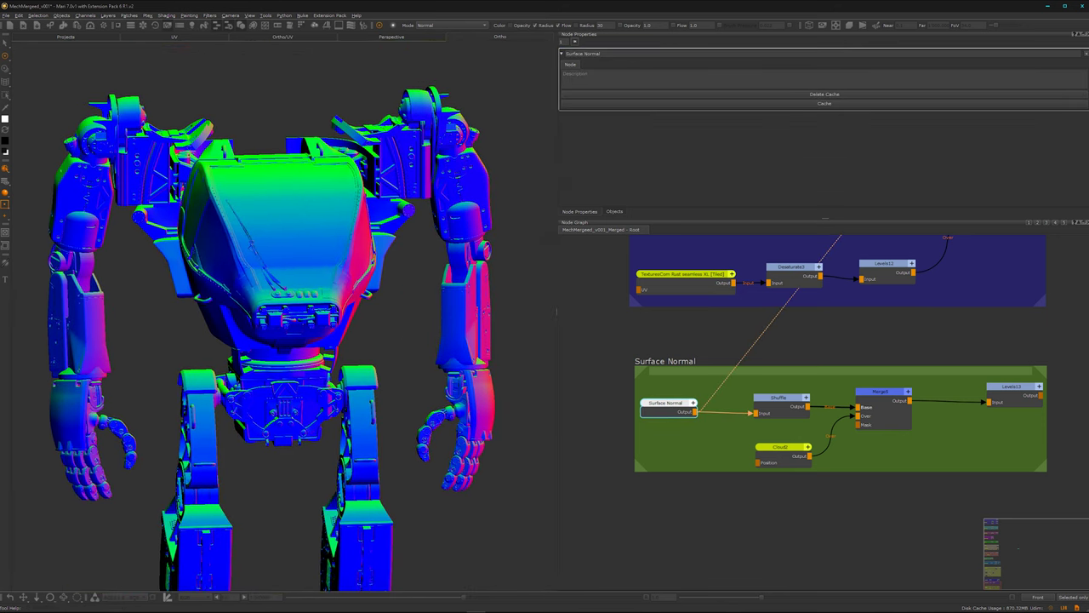
{"action": "mouse_move", "coordinate": [315, 332]}
{"action": "left_mouse_down", "text": "alt"}
{"action": "mouse_move", "coordinate": [384, 329]}
{"action": "mouse_move", "coordinate": [315, 331]}
{"action": "left_mouse_up", "text": "alt"}
{"action": "mouse_move", "coordinate": [315, 332]}
{"action": "right_mouse_down", "text": "alt"}
{"action": "mouse_move", "coordinate": [280, 357]}
{"action": "mouse_move", "coordinate": [321, 324]}
{"action": "right_mouse_up", "text": "alt"}
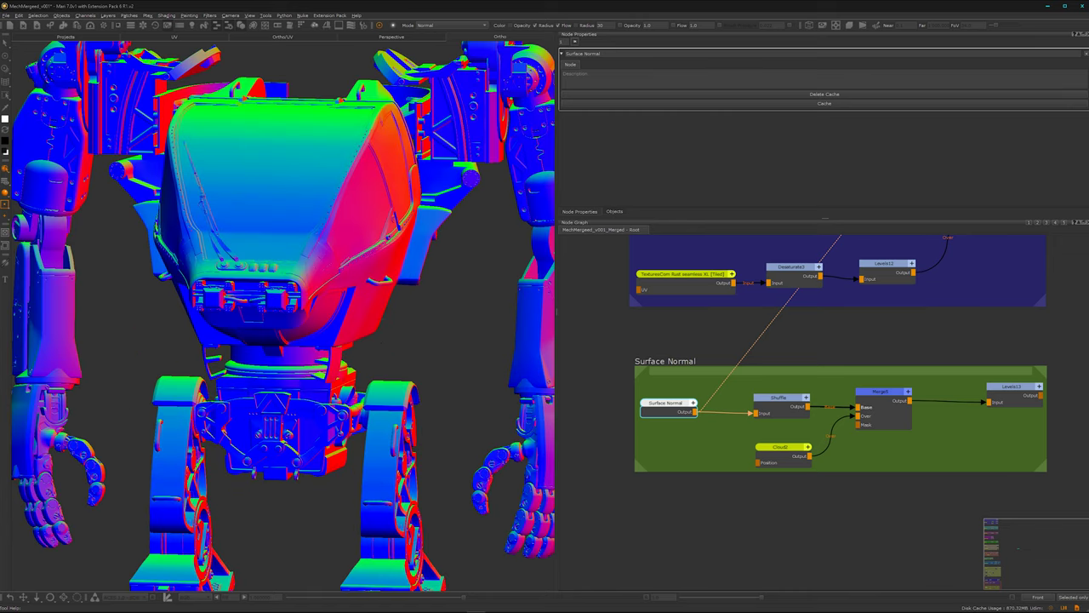
{"action": "middle_click_drag", "start_coordinate": [320, 323], "coordinate": [312, 378], "text": "alt"}
{"action": "left_click_drag", "start_coordinate": [313, 378], "coordinate": [417, 225], "text": "alt"}
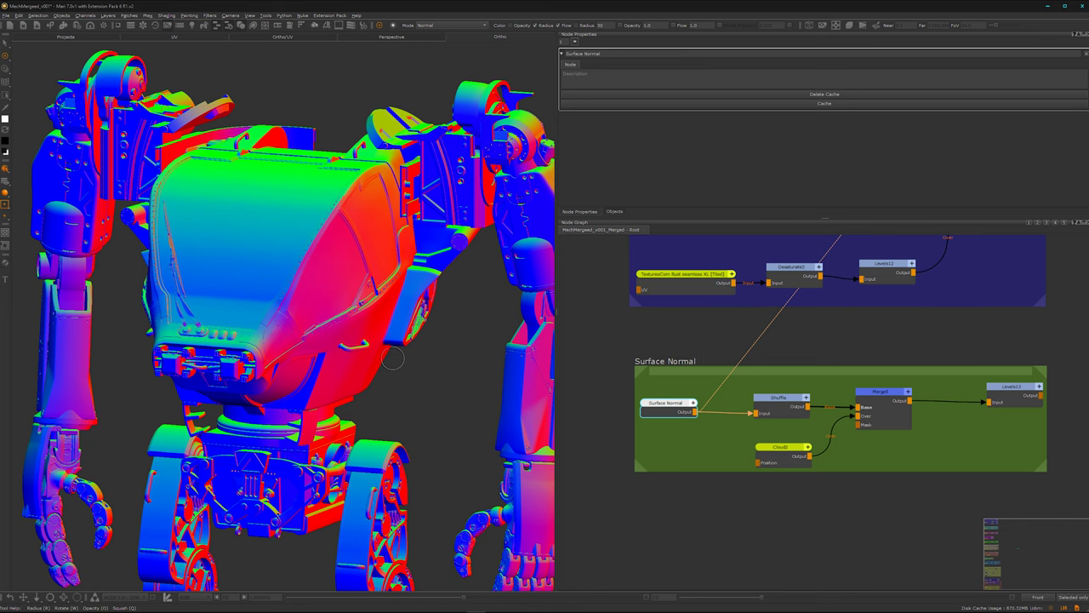
{"action": "middle_click_drag", "start_coordinate": [340, 368], "coordinate": [351, 369], "text": "alt"}
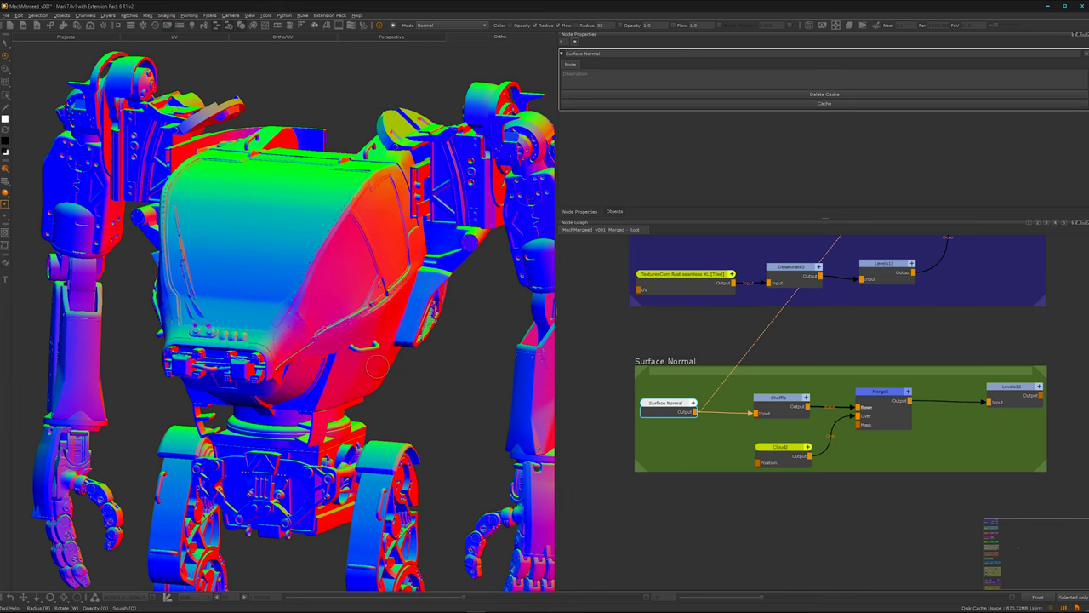
{"action": "right_click_drag", "start_coordinate": [351, 369], "coordinate": [305, 373], "text": "alt"}
{"action": "middle_click_drag", "start_coordinate": [304, 372], "coordinate": [292, 356], "text": "alt"}
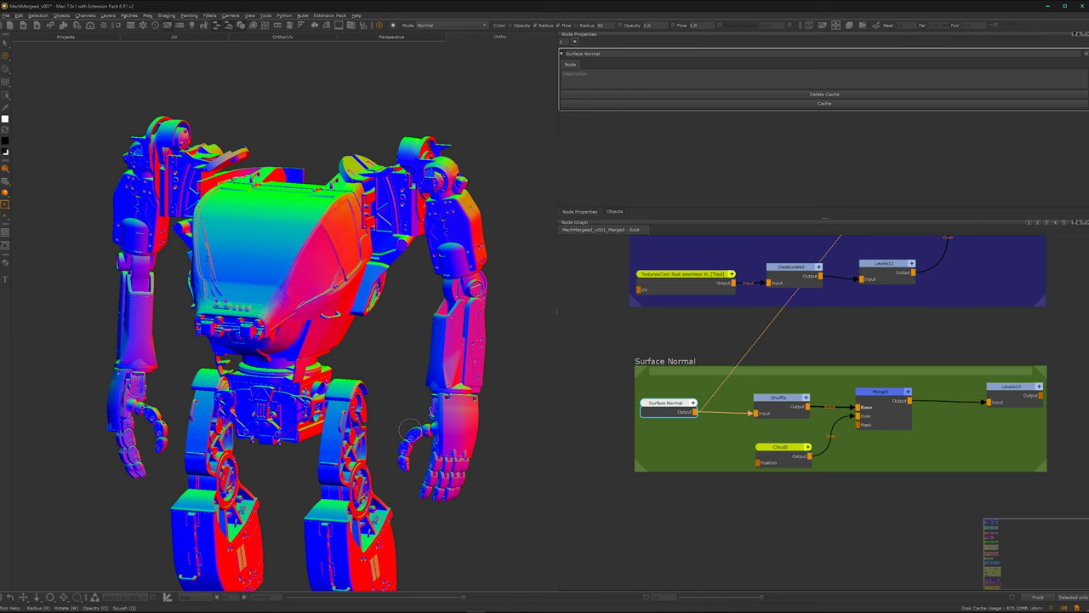
{"action": "middle_click_drag", "start_coordinate": [410, 429], "coordinate": [369, 418], "text": "alt"}
{"action": "left_click_drag", "start_coordinate": [369, 418], "coordinate": [278, 338], "text": "alt"}
{"action": "left_click_drag", "start_coordinate": [335, 355], "coordinate": [350, 355], "text": "alt"}
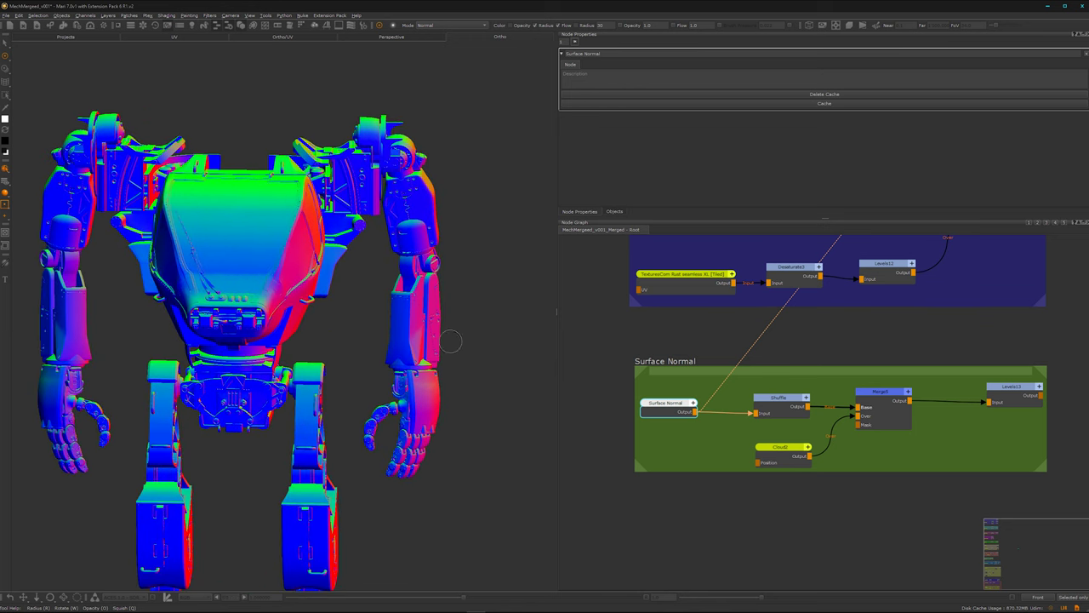
{"action": "left_click_drag", "start_coordinate": [190, 377], "coordinate": [278, 377], "text": "alt"}
{"action": "middle_click_drag", "start_coordinate": [278, 377], "coordinate": [303, 372], "text": "alt"}
{"action": "left_click_drag", "start_coordinate": [356, 361], "coordinate": [188, 316], "text": "alt"}
{"action": "left_click_drag", "start_coordinate": [276, 372], "coordinate": [221, 230], "text": "alt"}
{"action": "left_click_drag", "start_coordinate": [251, 342], "coordinate": [249, 429], "text": "alt"}
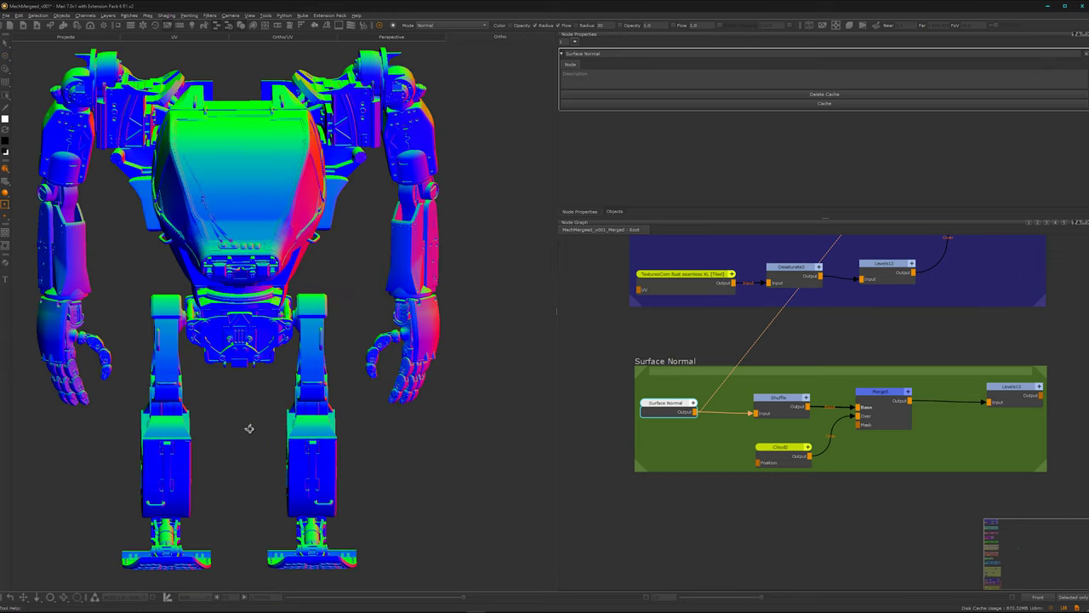
{"action": "middle_click_drag", "start_coordinate": [255, 281], "coordinate": [277, 382], "text": "alt"}
{"action": "left_click_drag", "start_coordinate": [277, 383], "coordinate": [189, 385], "text": "alt"}
{"action": "middle_click_drag", "start_coordinate": [189, 386], "coordinate": [196, 339], "text": "alt"}
{"action": "left_click_drag", "start_coordinate": [195, 339], "coordinate": [247, 339], "text": "alt"}
Select g as the R channel source of the Surface Normal group's Shuffle node and preview its greyscale mask on the mech.
{"action": "left_click", "coordinate": [779, 406]}
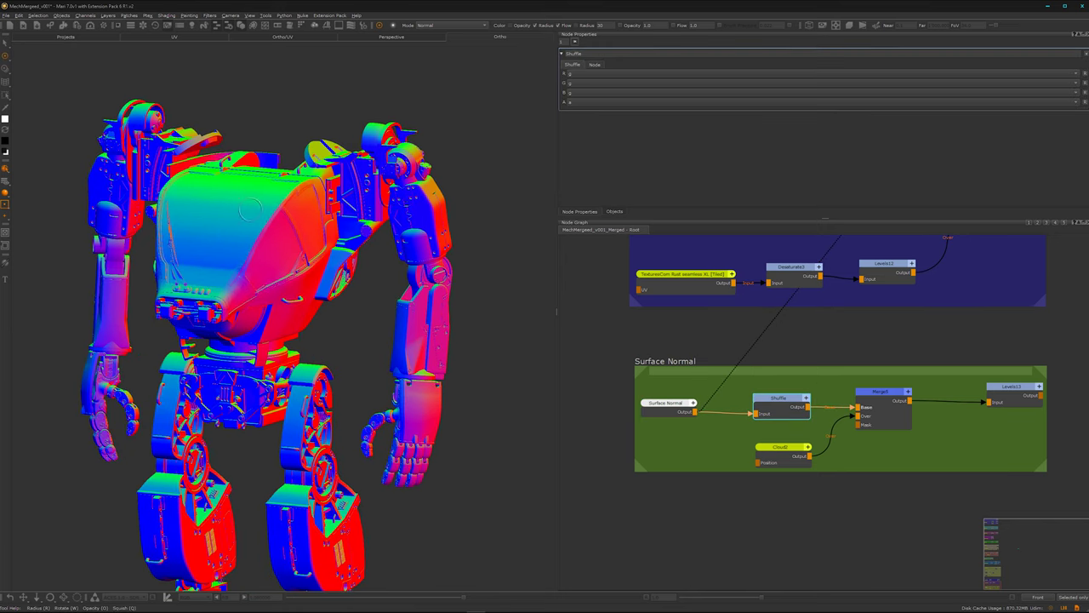
{"action": "left_click", "coordinate": [586, 74]}
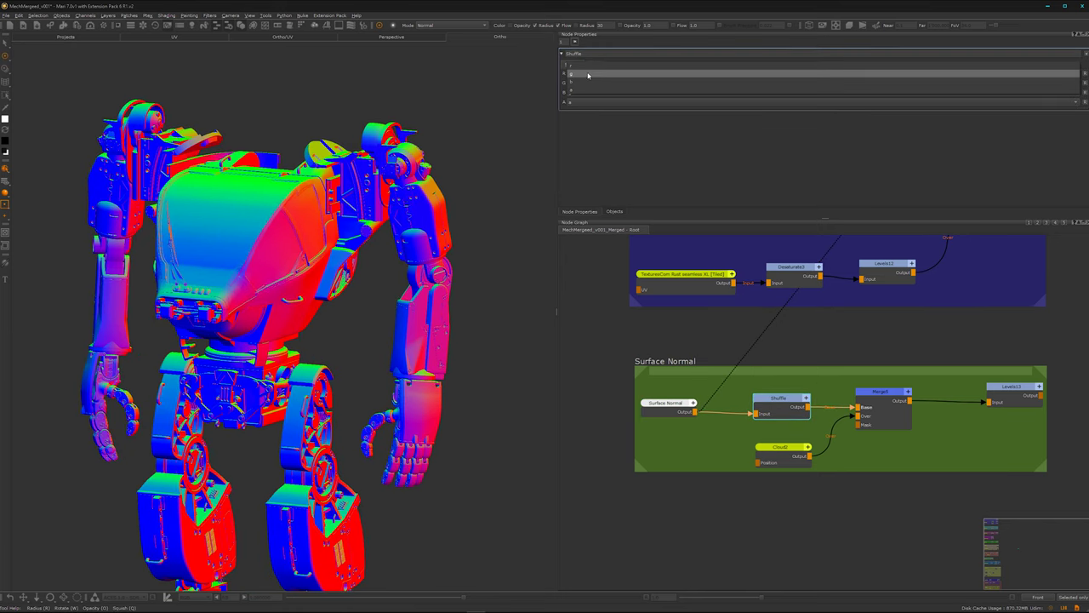
{"action": "left_click", "coordinate": [587, 75]}
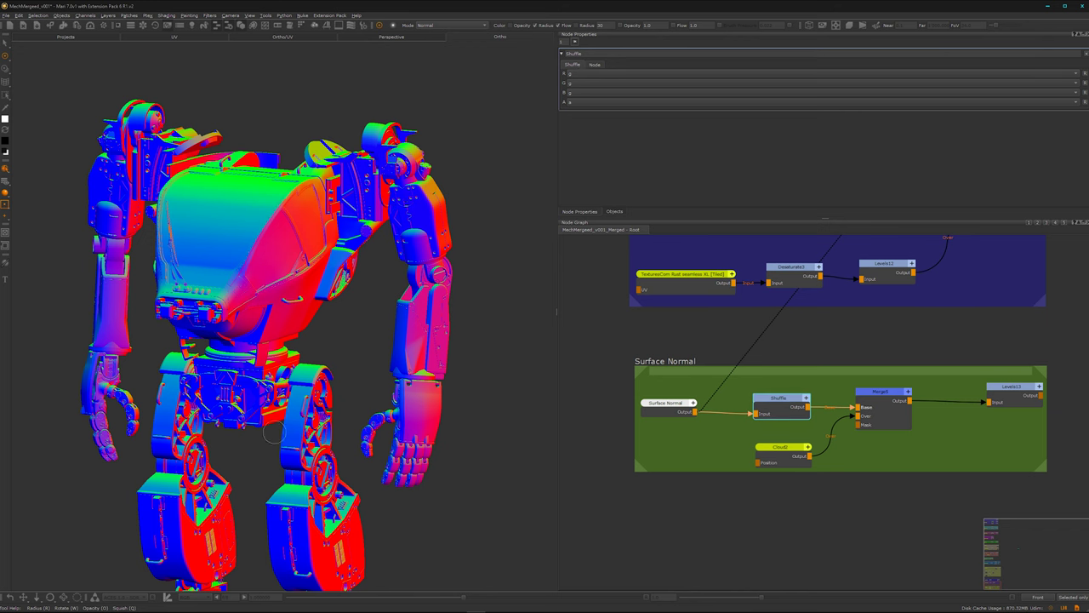
{"action": "mouse_move", "coordinate": [298, 433]}
{"action": "left_mouse_down", "text": "alt"}
{"action": "mouse_move", "coordinate": [316, 388]}
{"action": "mouse_move", "coordinate": [306, 453]}
{"action": "left_mouse_up", "text": "alt"}
{"action": "key", "text": "v"}
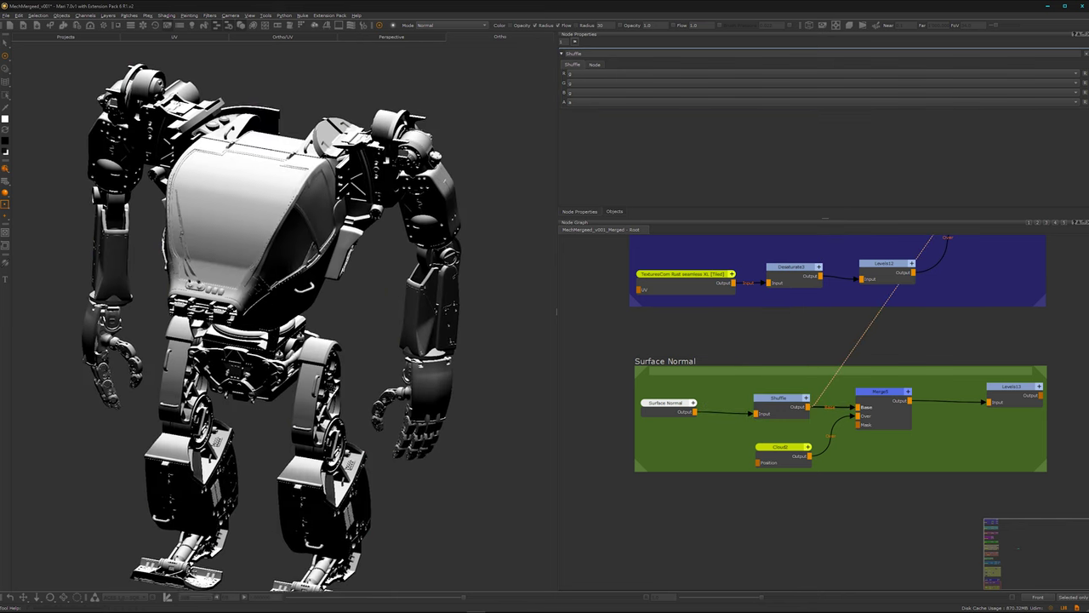
{"action": "left_click_drag", "start_coordinate": [277, 396], "coordinate": [311, 337], "text": "alt"}
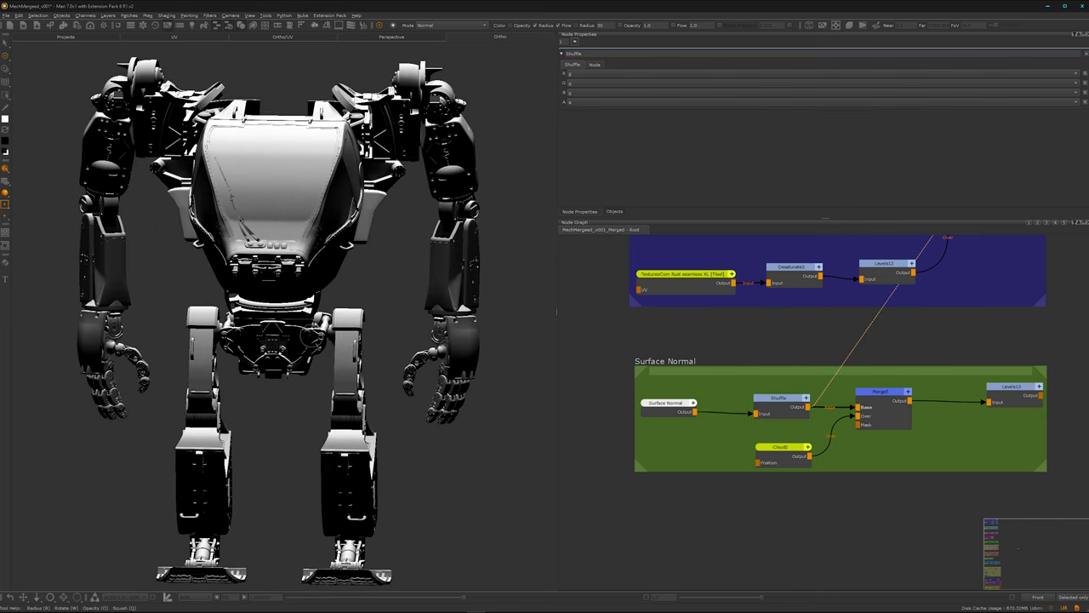
Open the Surface Normal group's Cloud node properties, and preview the Overlay merge that combines the clouds with the shuffled normals.
{"action": "left_click", "coordinate": [766, 461]}
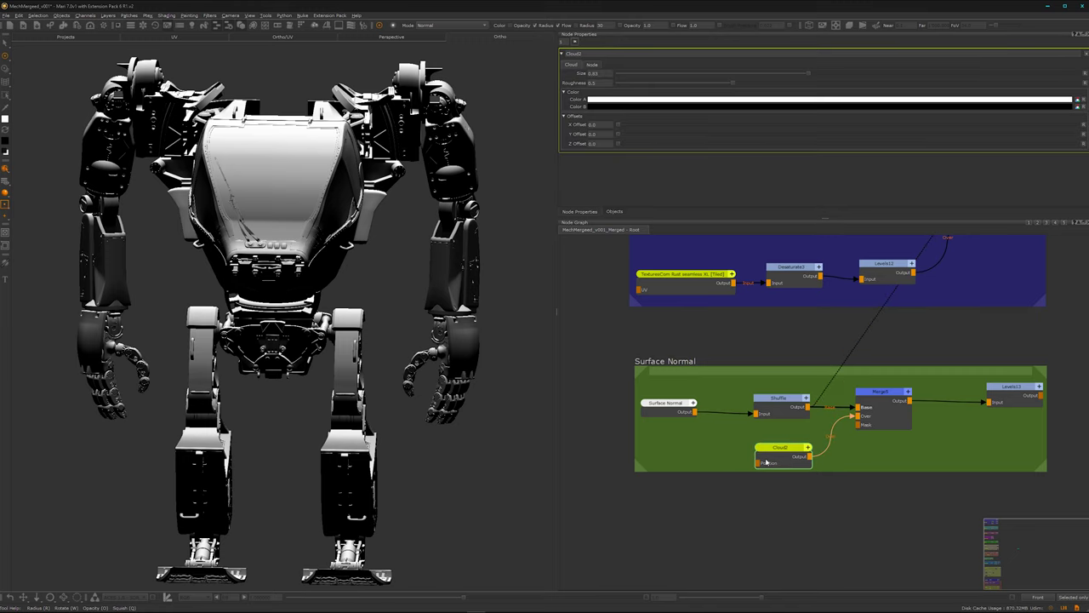
{"action": "left_click", "coordinate": [885, 413]}
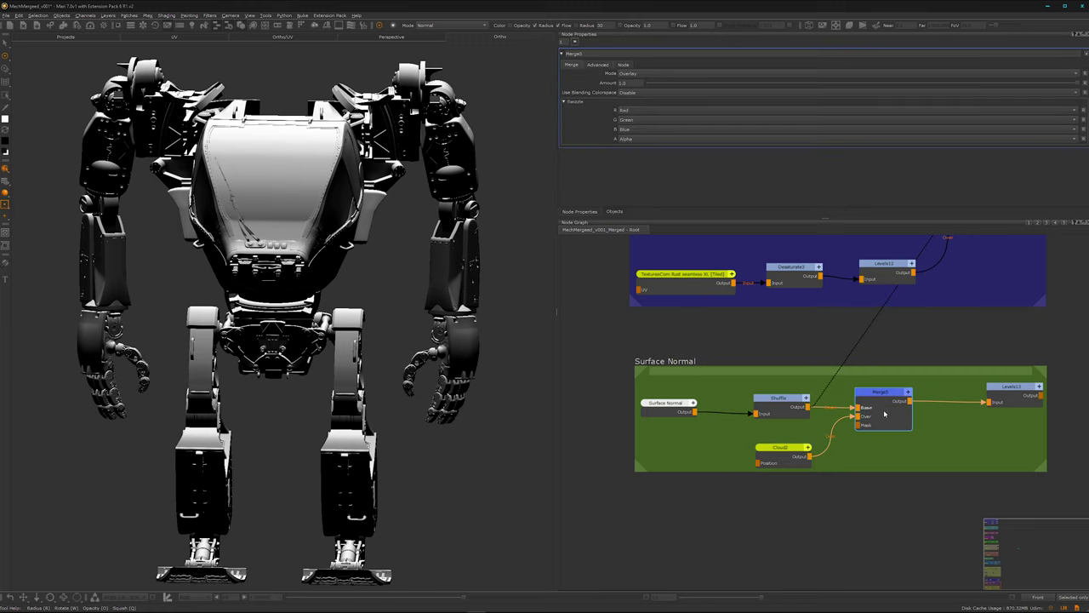
{"action": "key", "text": "1"}
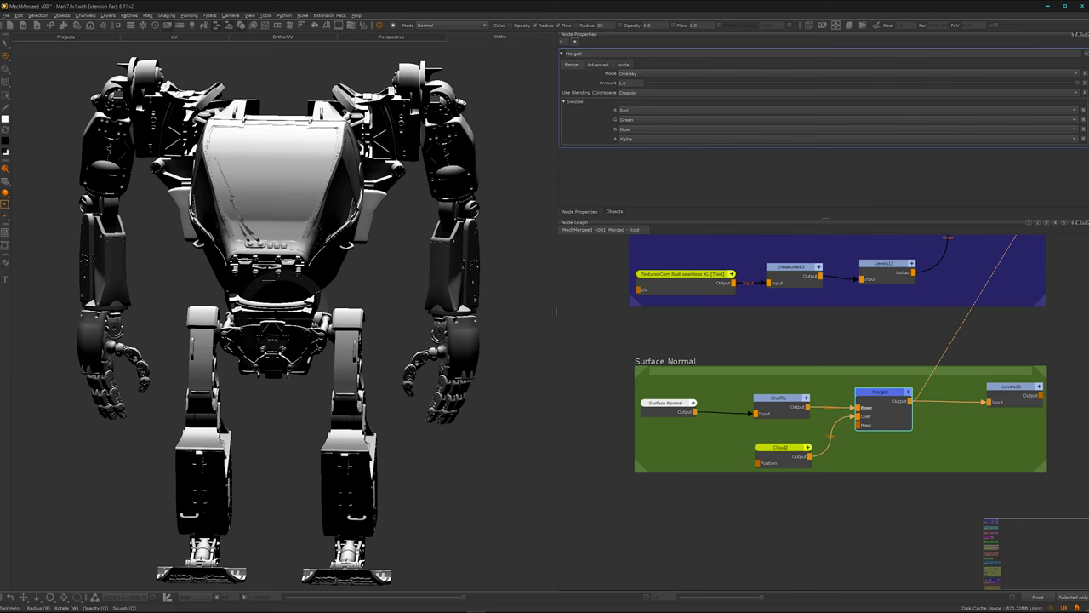
{"action": "left_click_drag", "start_coordinate": [357, 314], "coordinate": [304, 346], "text": "alt"}
{"action": "right_click_drag", "start_coordinate": [304, 346], "coordinate": [297, 334], "text": "alt"}
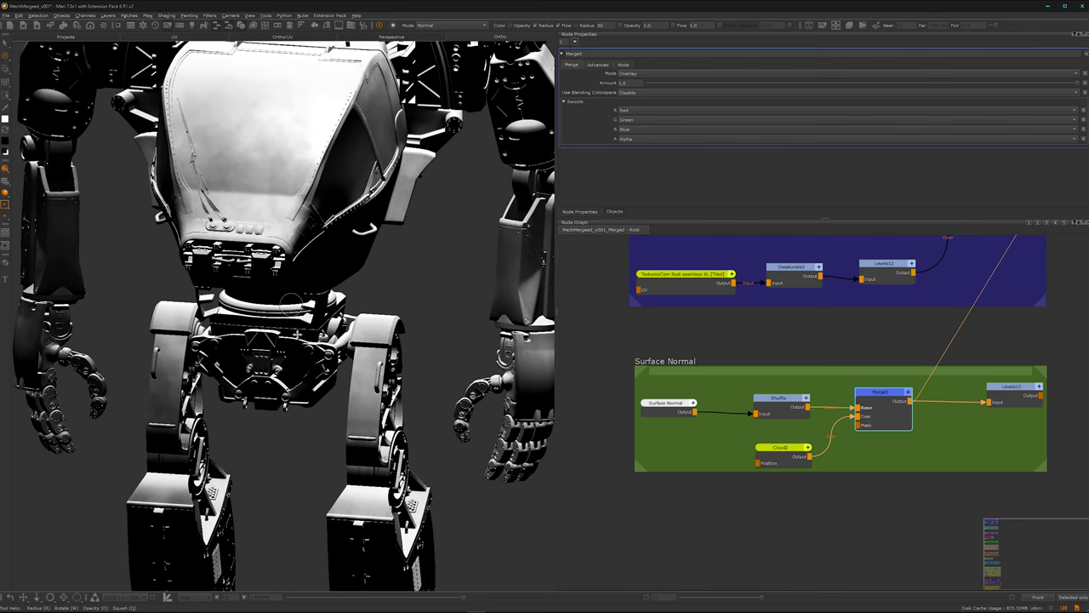
{"action": "middle_click_drag", "start_coordinate": [298, 334], "coordinate": [281, 355]}
Preview the Surface Normal group's Levels13 node, set its input Mid to 0.615 and examine the mask on the whole mech.
{"action": "middle_click_drag", "start_coordinate": [880, 537], "coordinate": [826, 535]}
{"action": "left_click", "coordinate": [956, 394]}
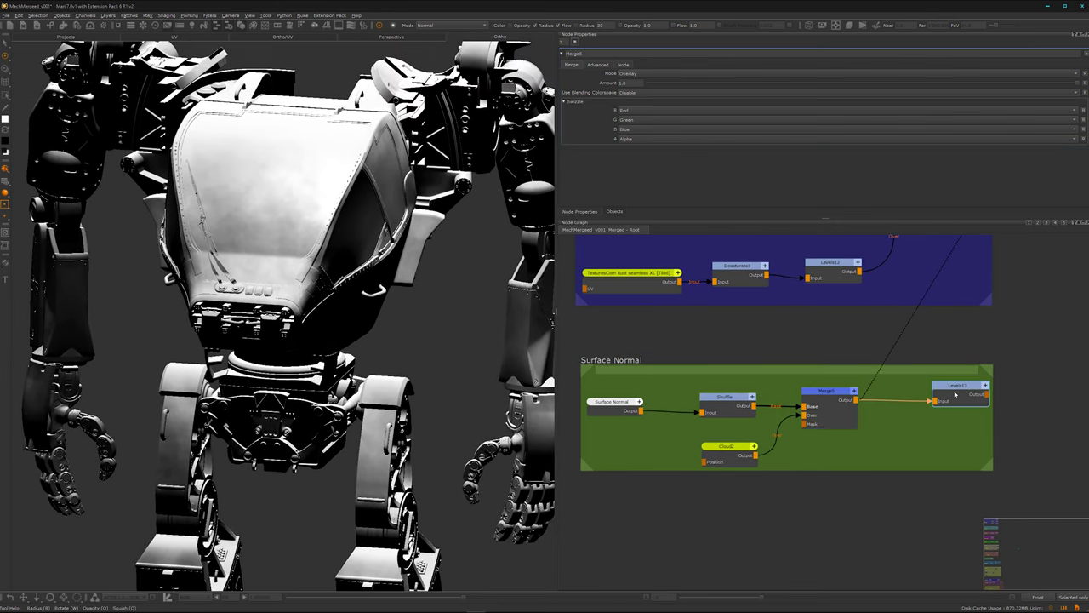
{"action": "key", "text": "1"}
{"action": "right_click_drag", "start_coordinate": [291, 407], "coordinate": [280, 411], "text": "alt"}
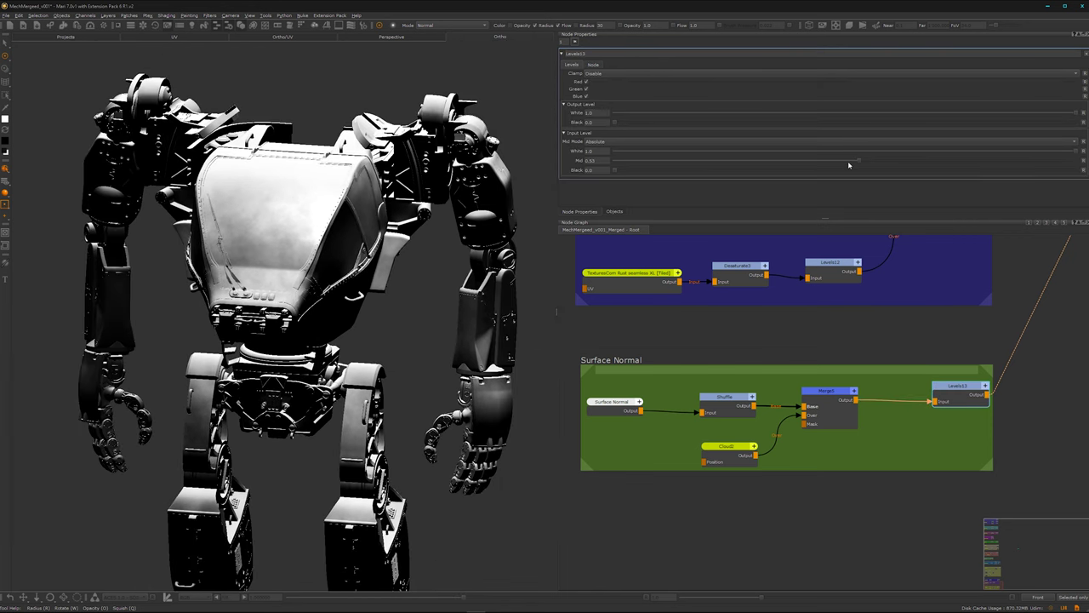
{"action": "mouse_move", "coordinate": [847, 164]}
{"action": "left_mouse_down"}
{"action": "mouse_move", "coordinate": [929, 166]}
{"action": "mouse_move", "coordinate": [901, 167]}
{"action": "left_mouse_up"}
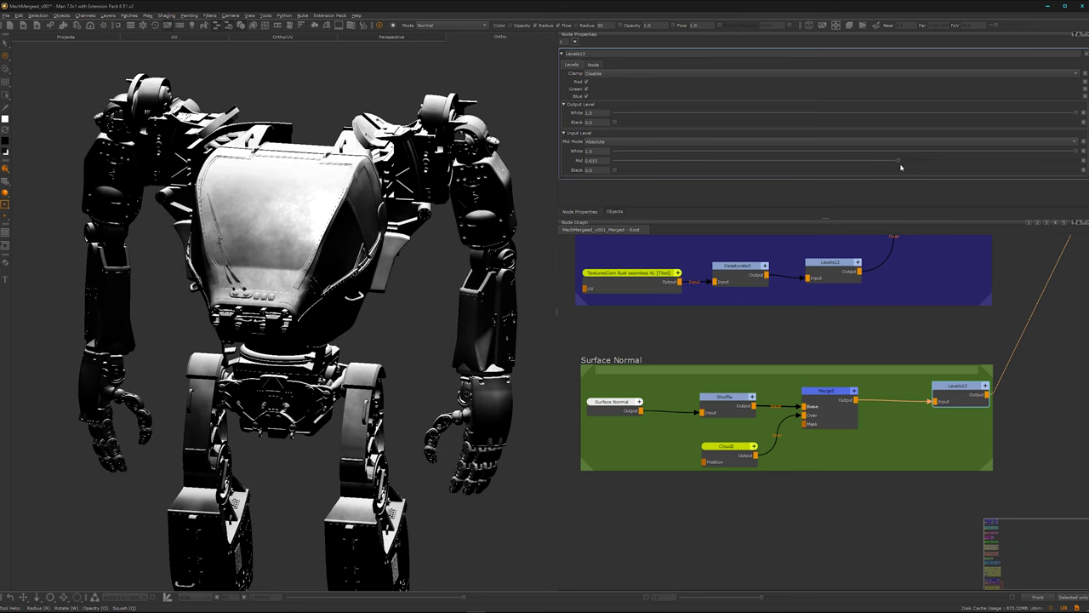
{"action": "right_click_drag", "start_coordinate": [290, 413], "coordinate": [353, 384], "text": "alt"}
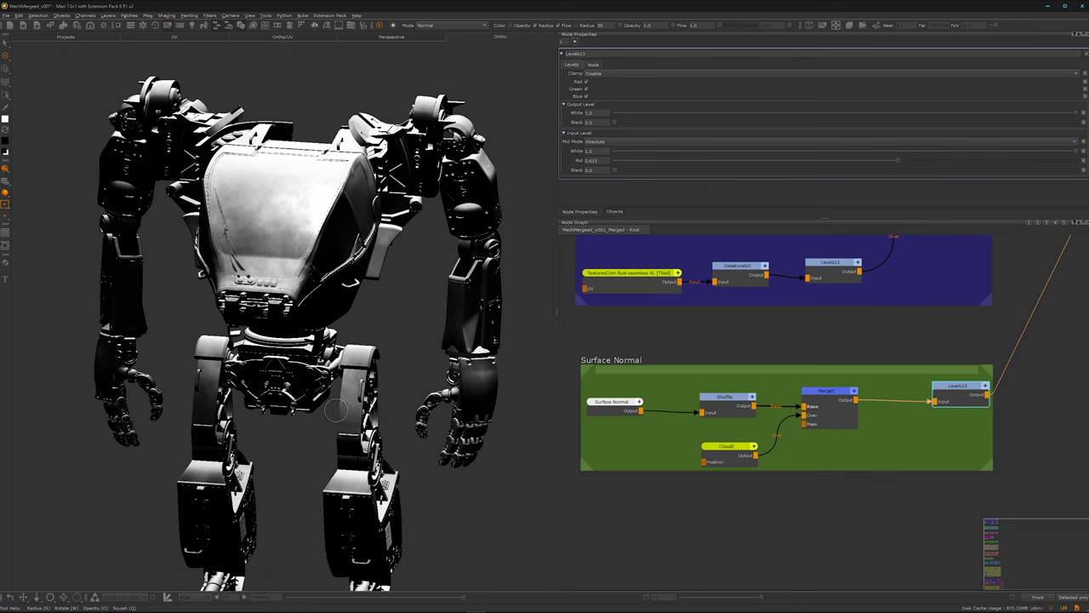
{"action": "left_click_drag", "start_coordinate": [347, 382], "coordinate": [314, 198], "text": "alt"}
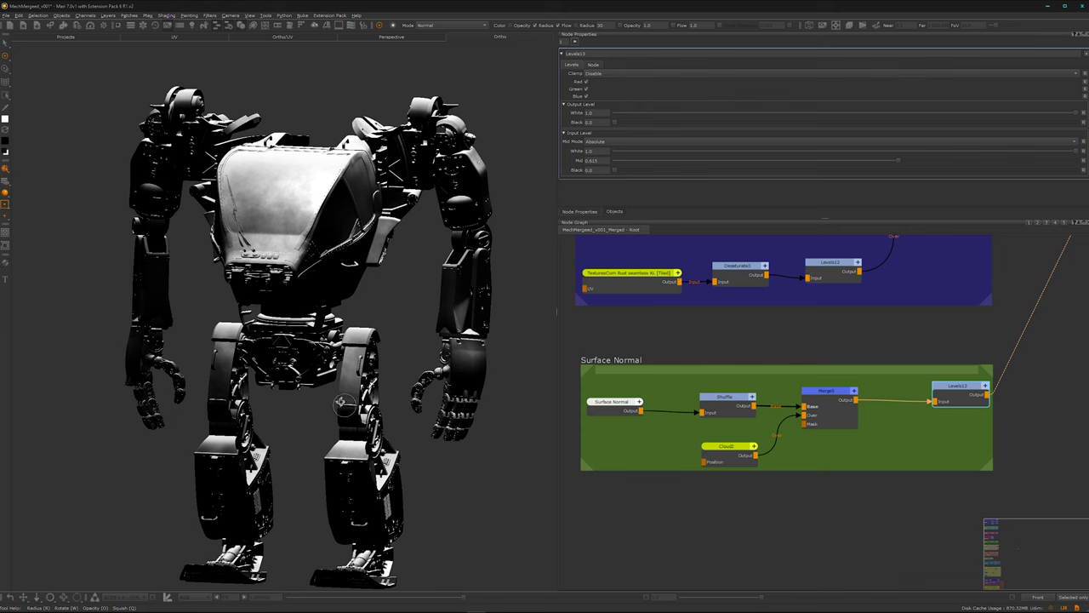
{"action": "left_click_drag", "start_coordinate": [345, 402], "coordinate": [304, 290], "text": "alt"}
{"action": "middle_click_drag", "start_coordinate": [303, 289], "coordinate": [298, 332], "text": "alt"}
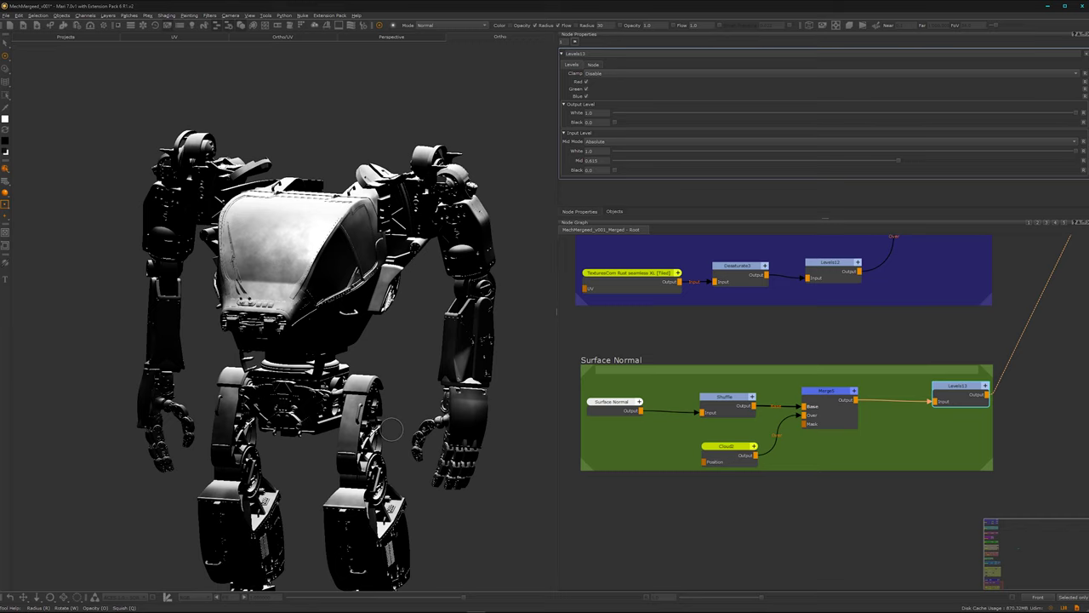
{"action": "left_click_drag", "start_coordinate": [269, 429], "coordinate": [268, 337], "text": "alt"}
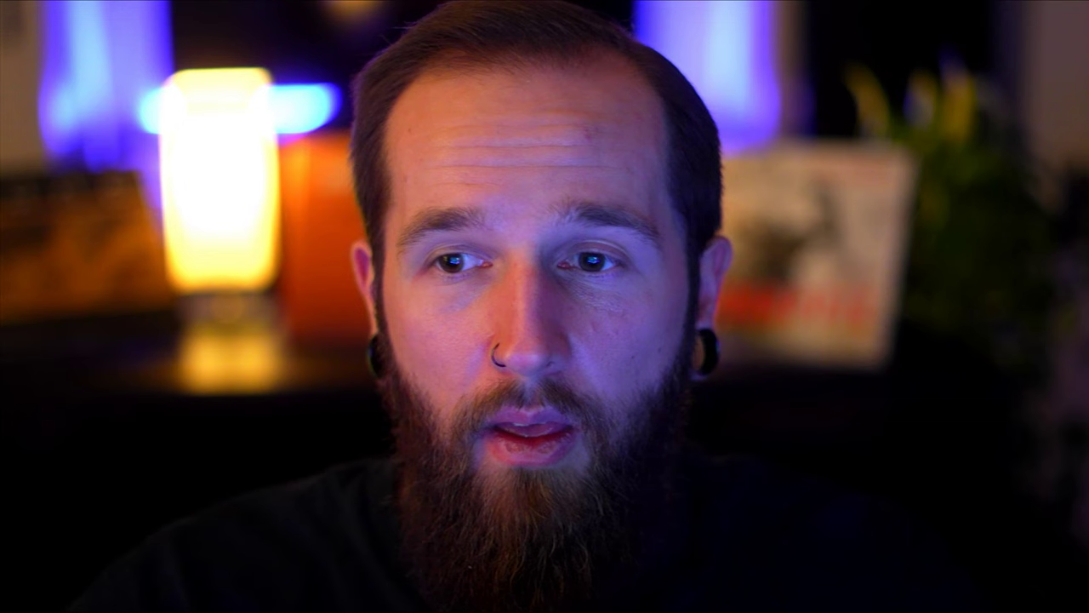